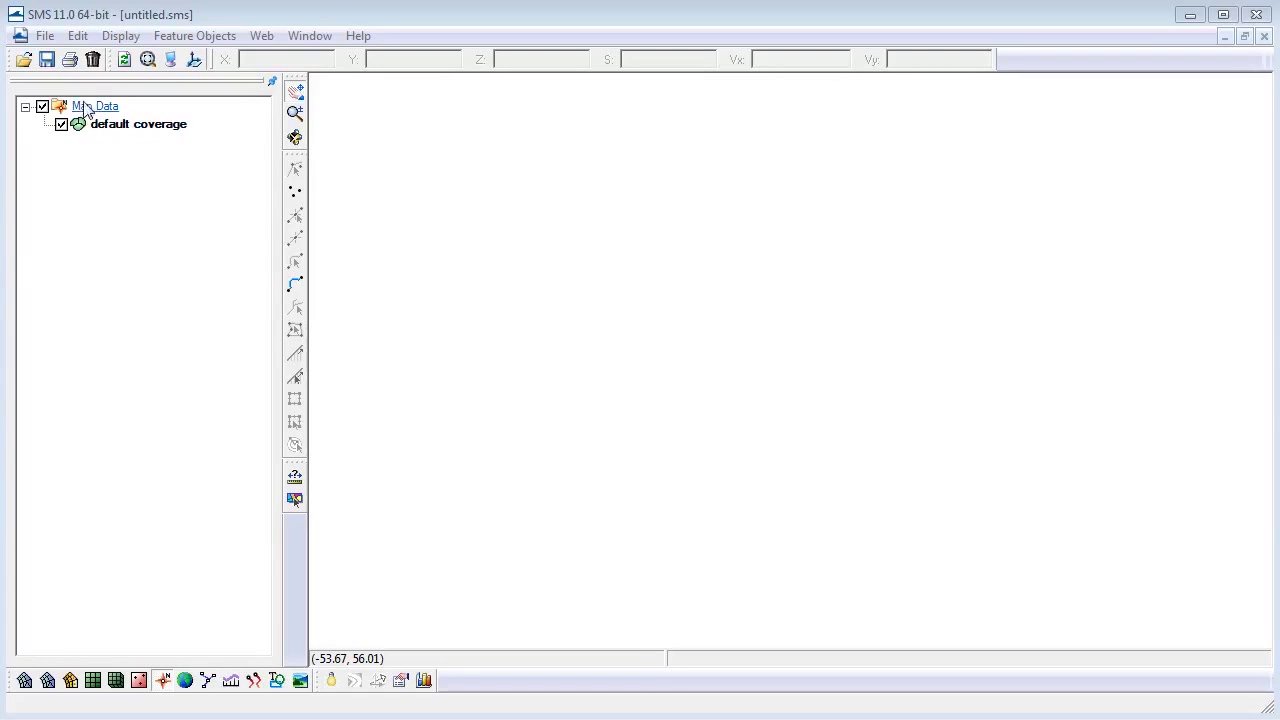
Step: Open the shin.cst coastline file from the temp folder
left_click(47, 37)
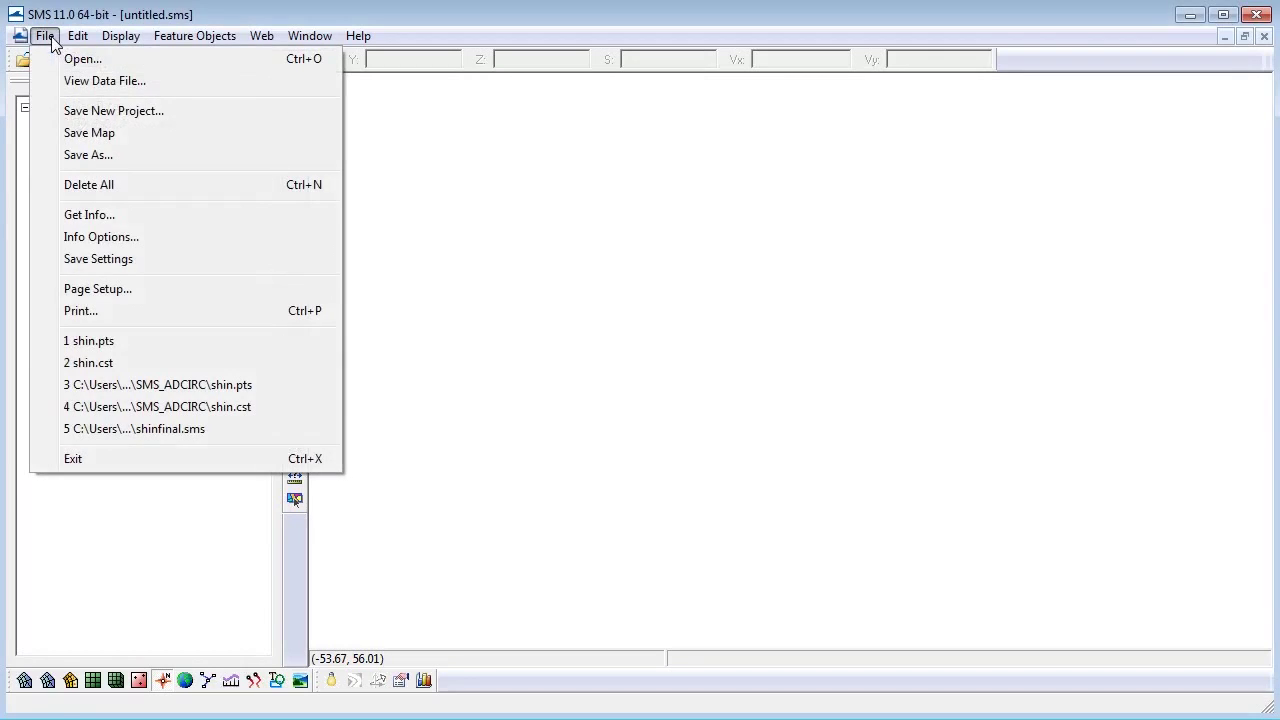
left_click(55, 62)
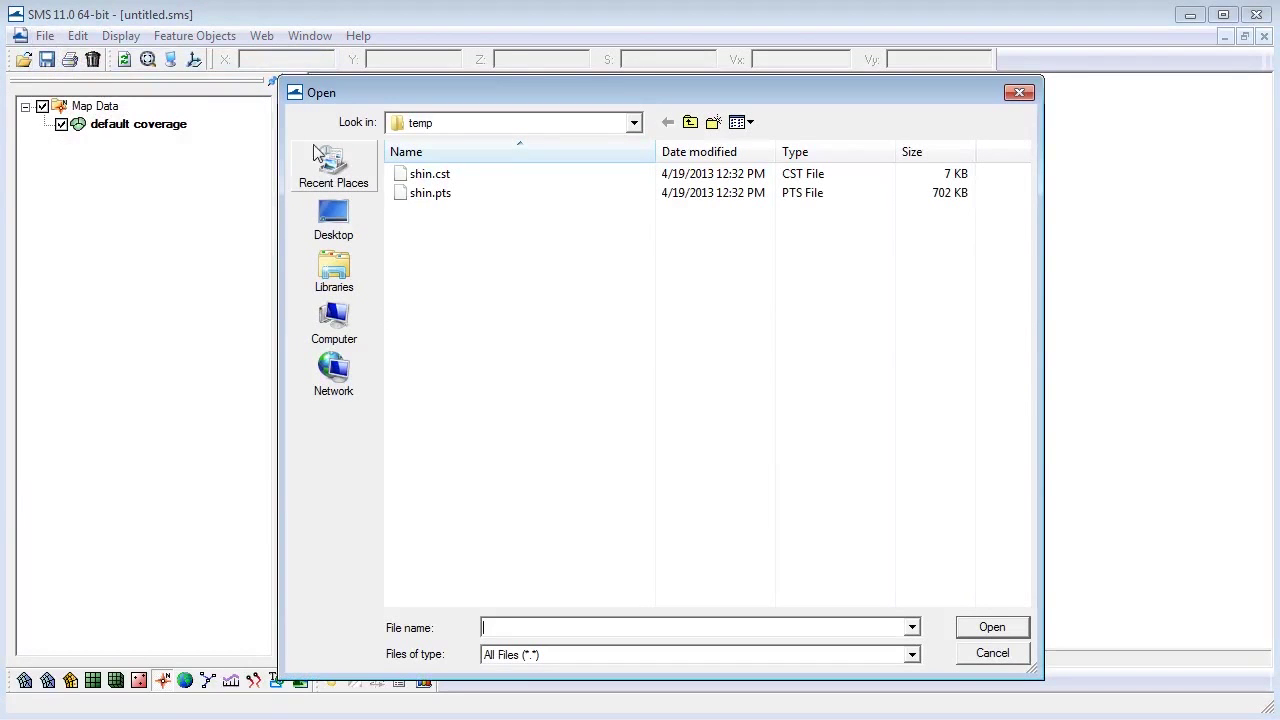
left_click(398, 178)
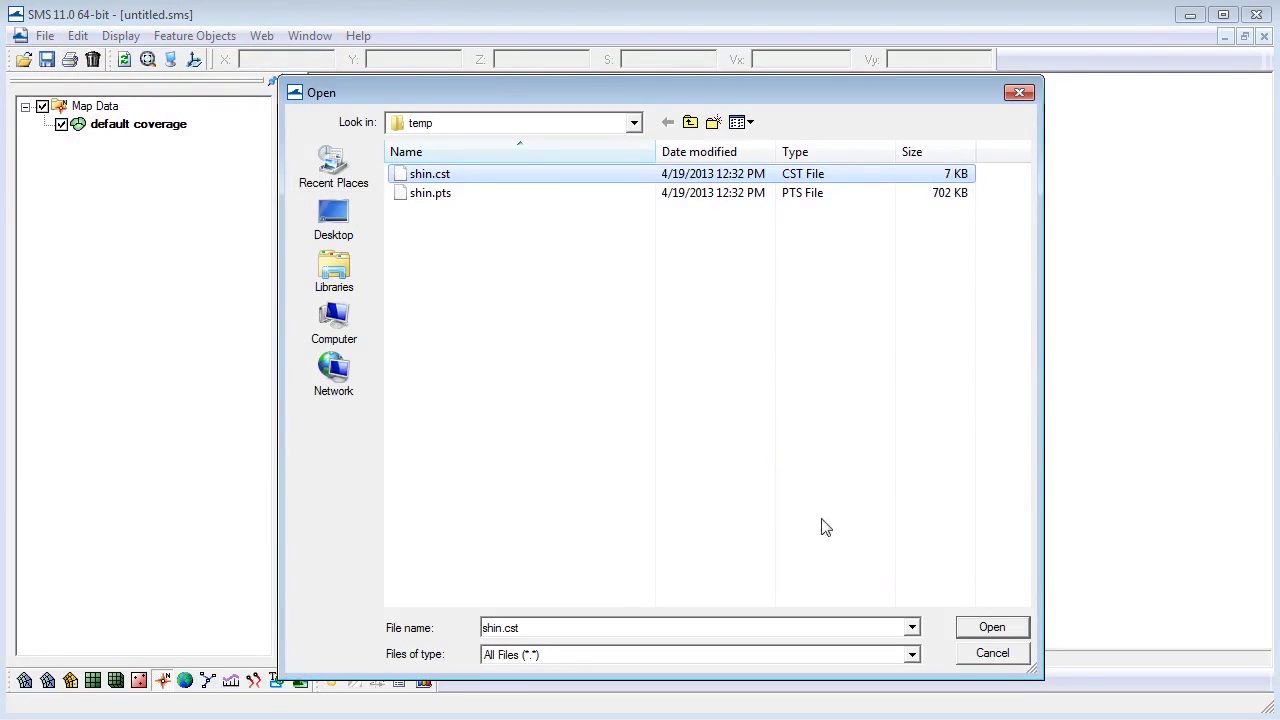
left_click(1004, 634)
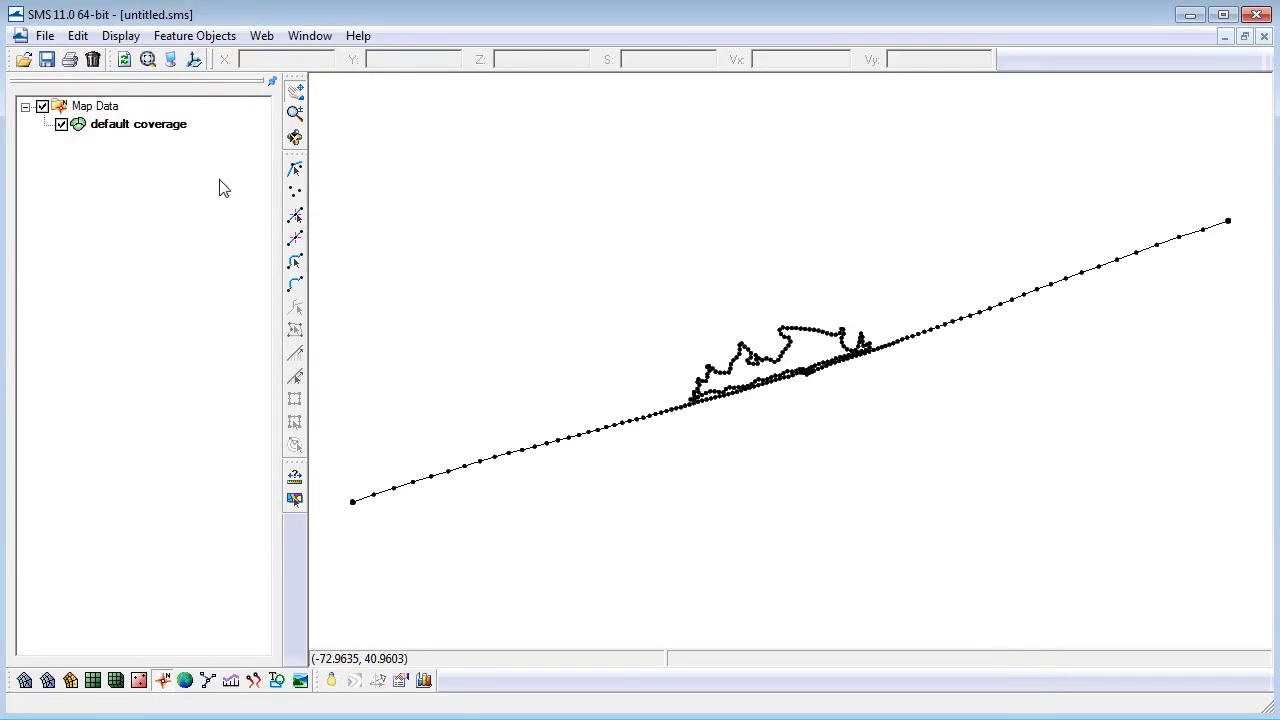
right_click(165, 131)
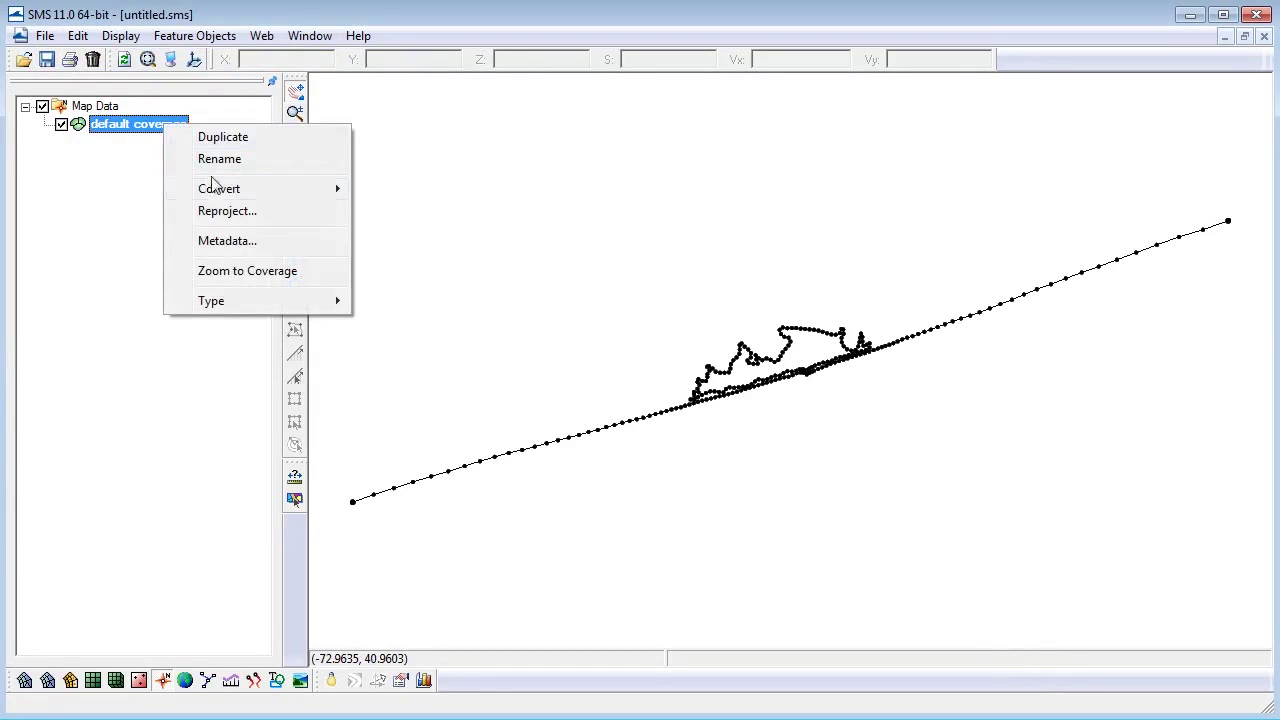
Step: Change the default coverage type to Models > ADCIRC
mouse_move(296, 305)
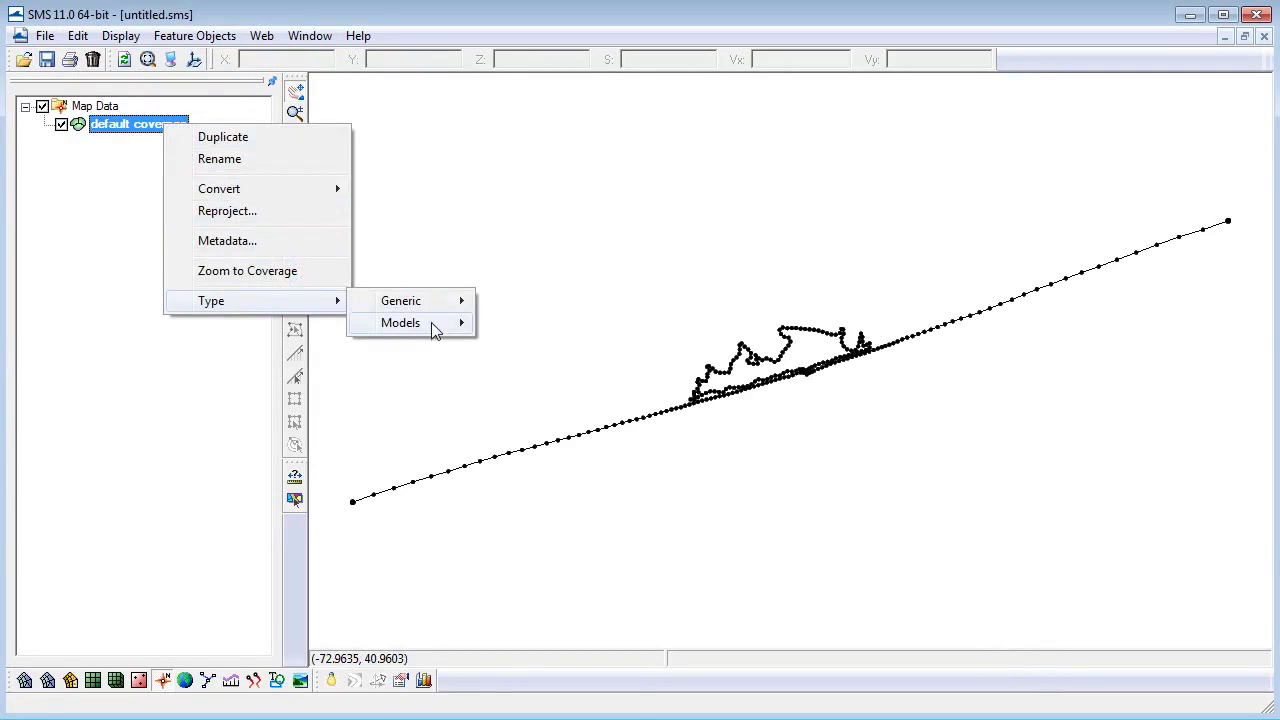
mouse_move(431, 329)
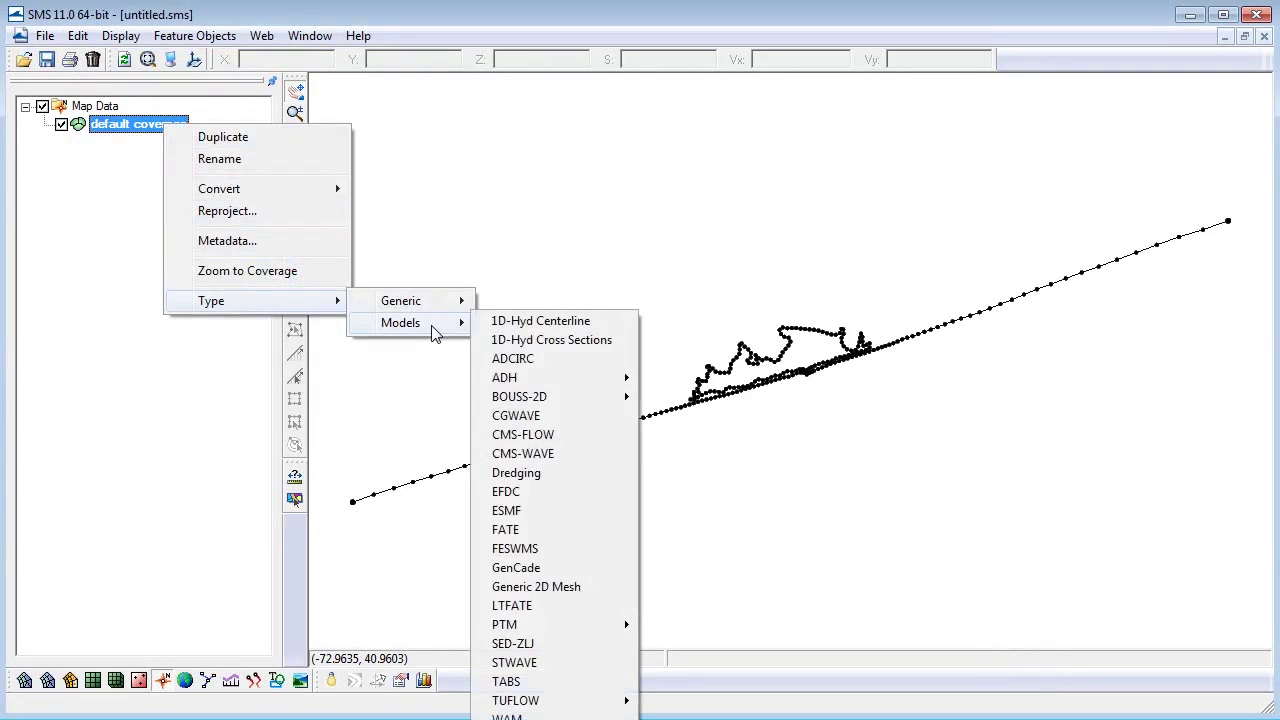
left_click(517, 360)
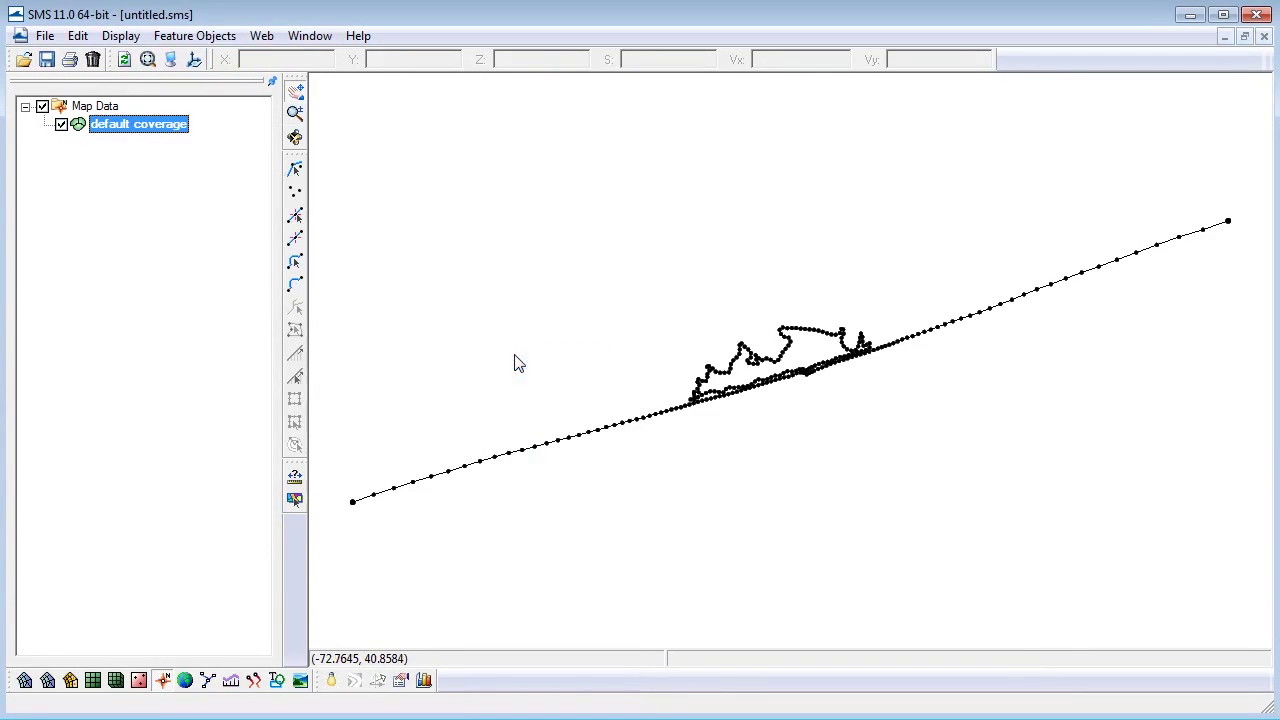
left_click(302, 268)
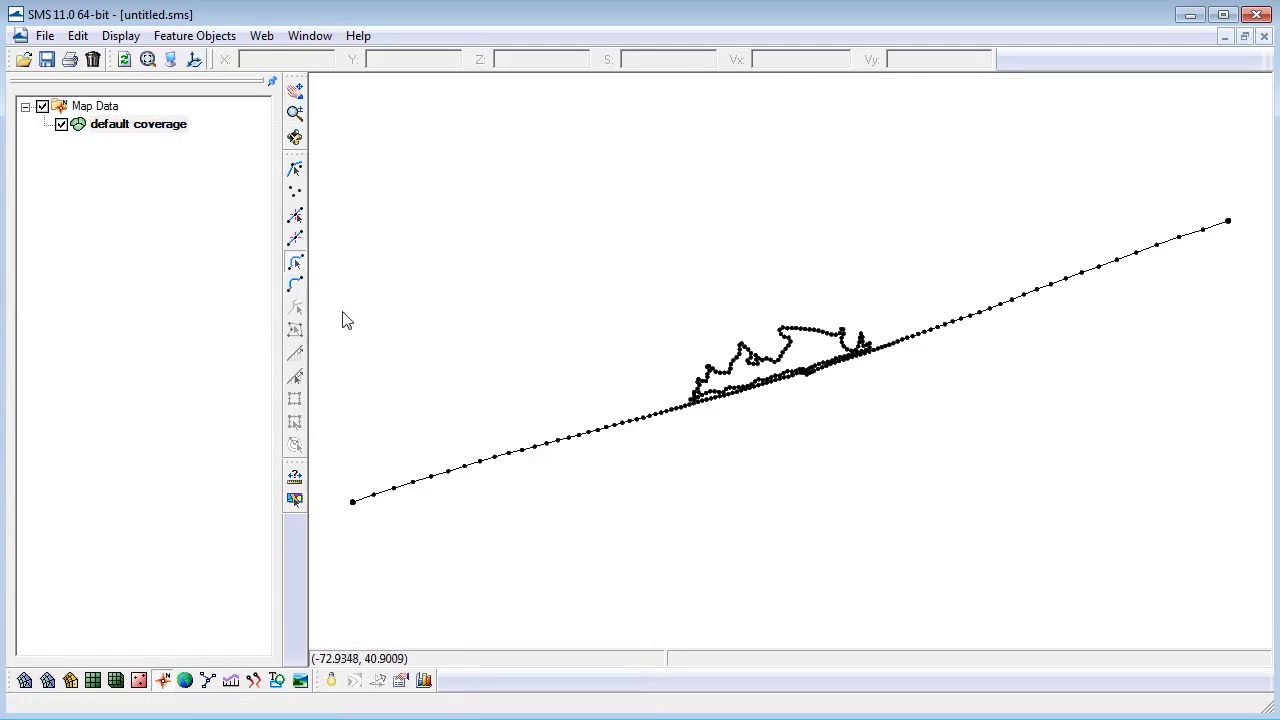
Step: From the selected coastline arc, define a semi-circular domain and frame the view
left_click(505, 459)
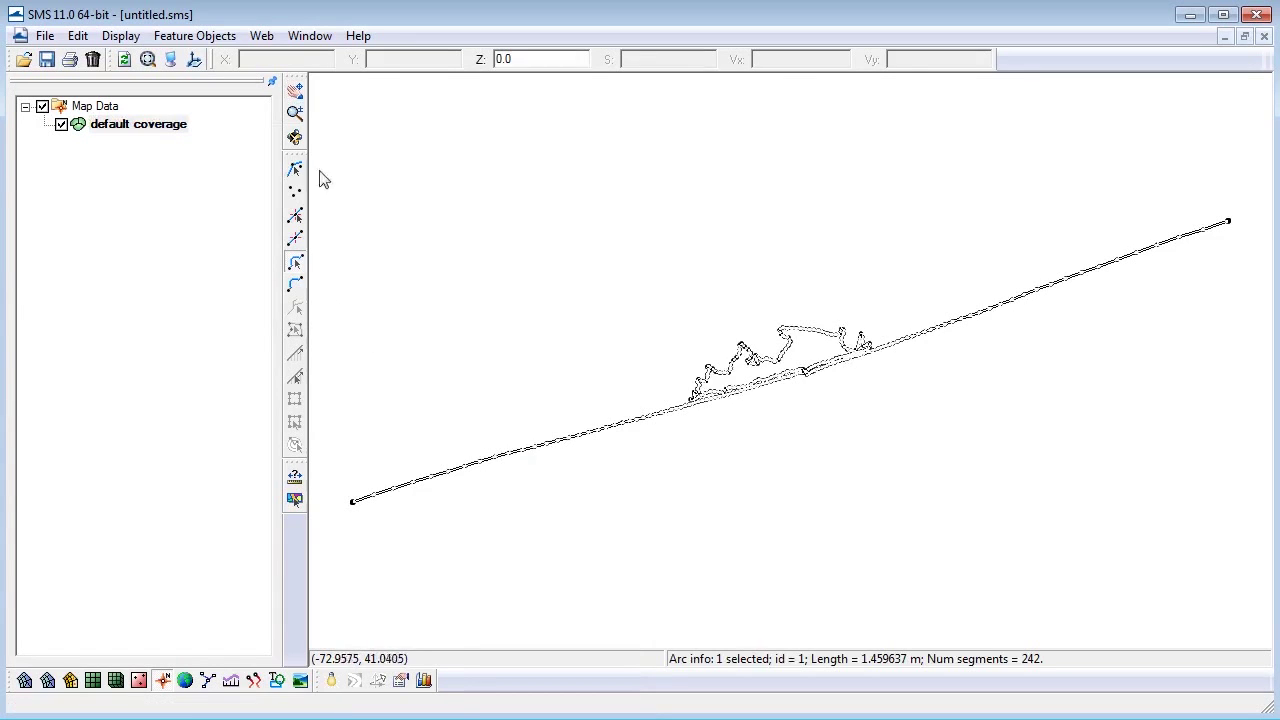
left_click(231, 40)
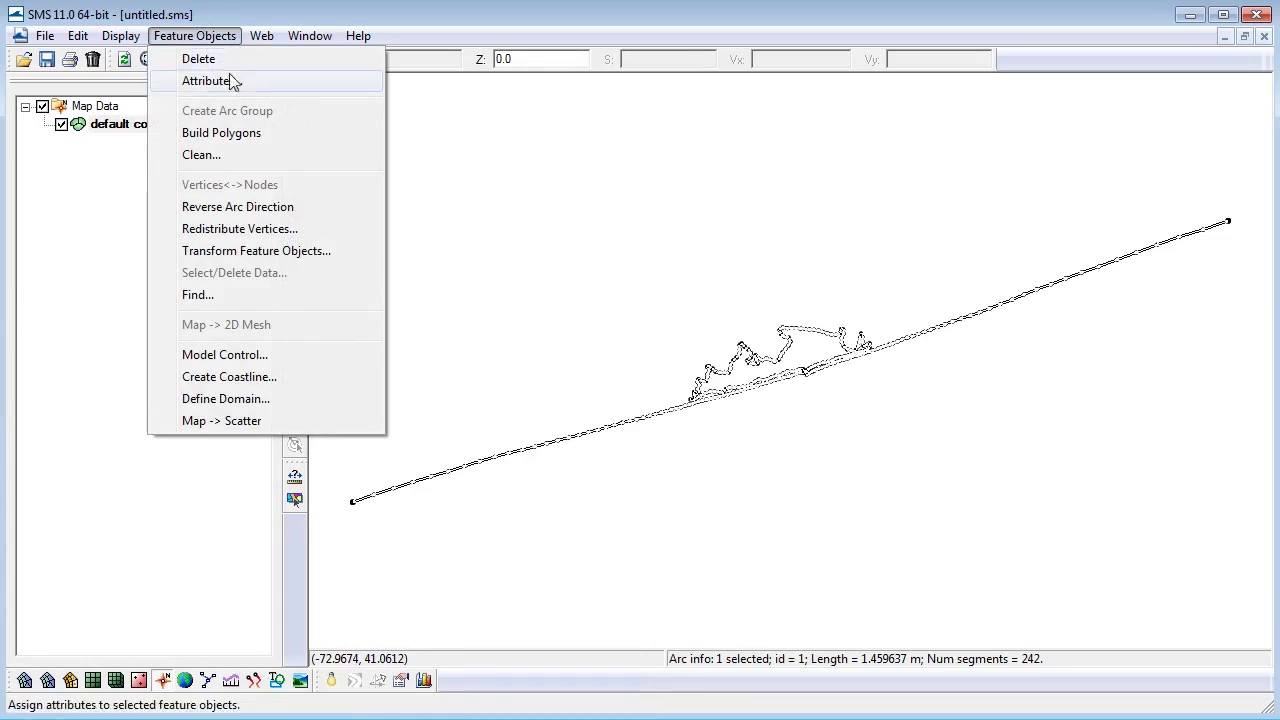
left_click(244, 400)
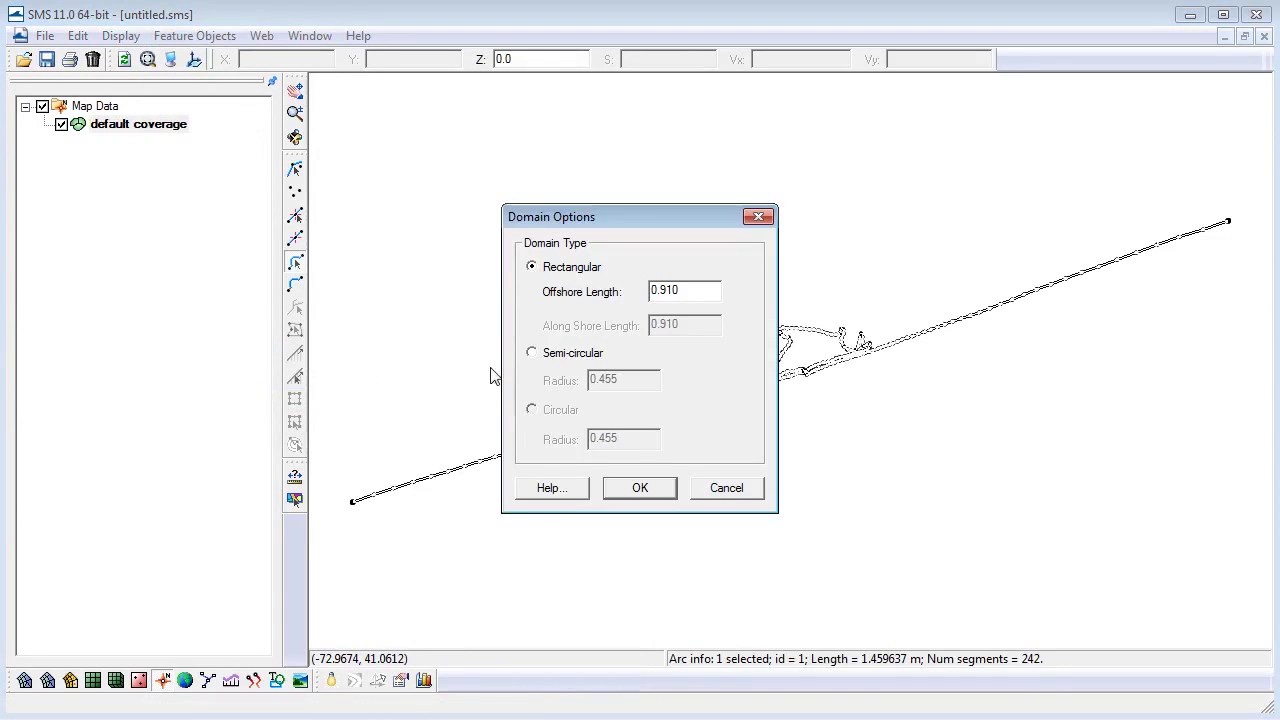
left_click(531, 355)
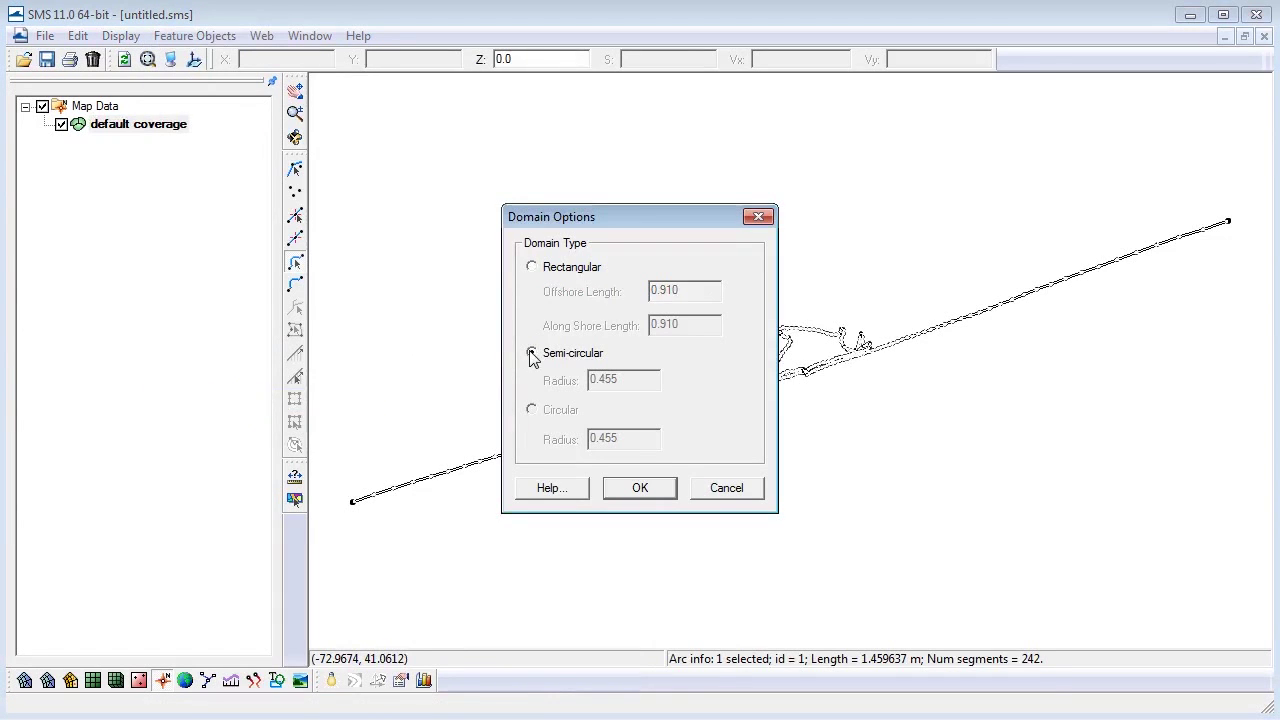
left_click(638, 490)
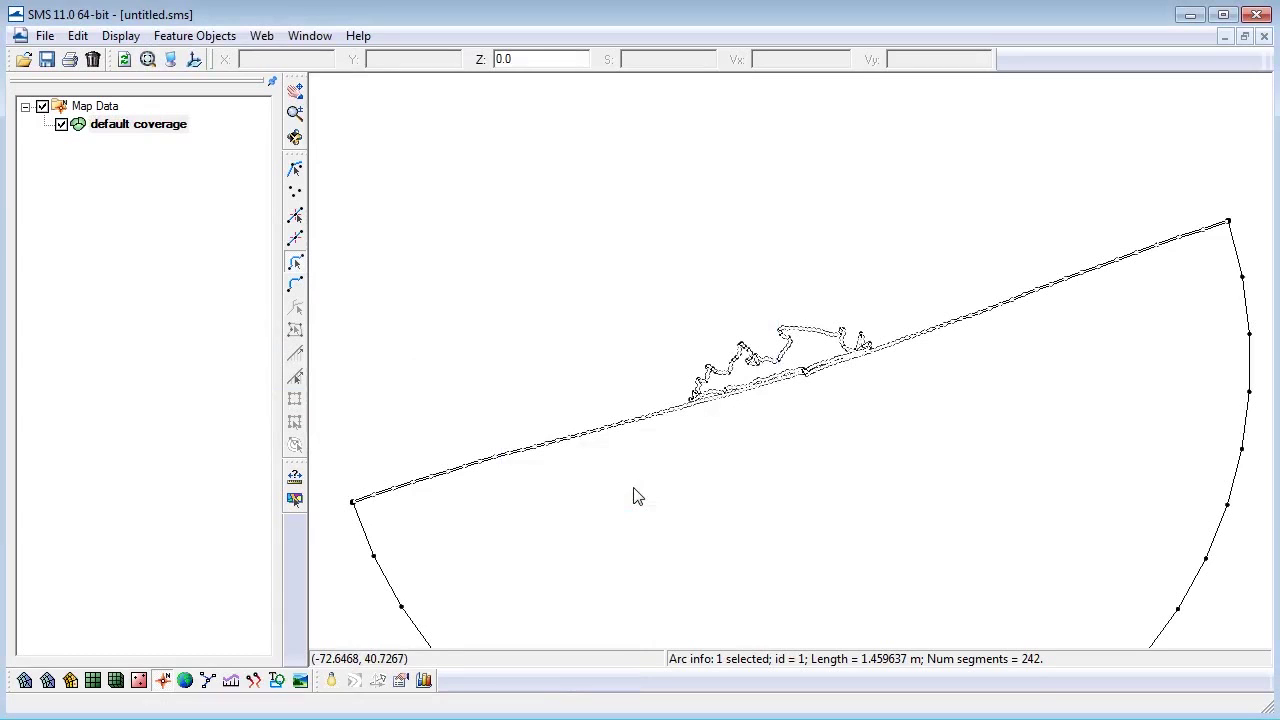
left_click(150, 60)
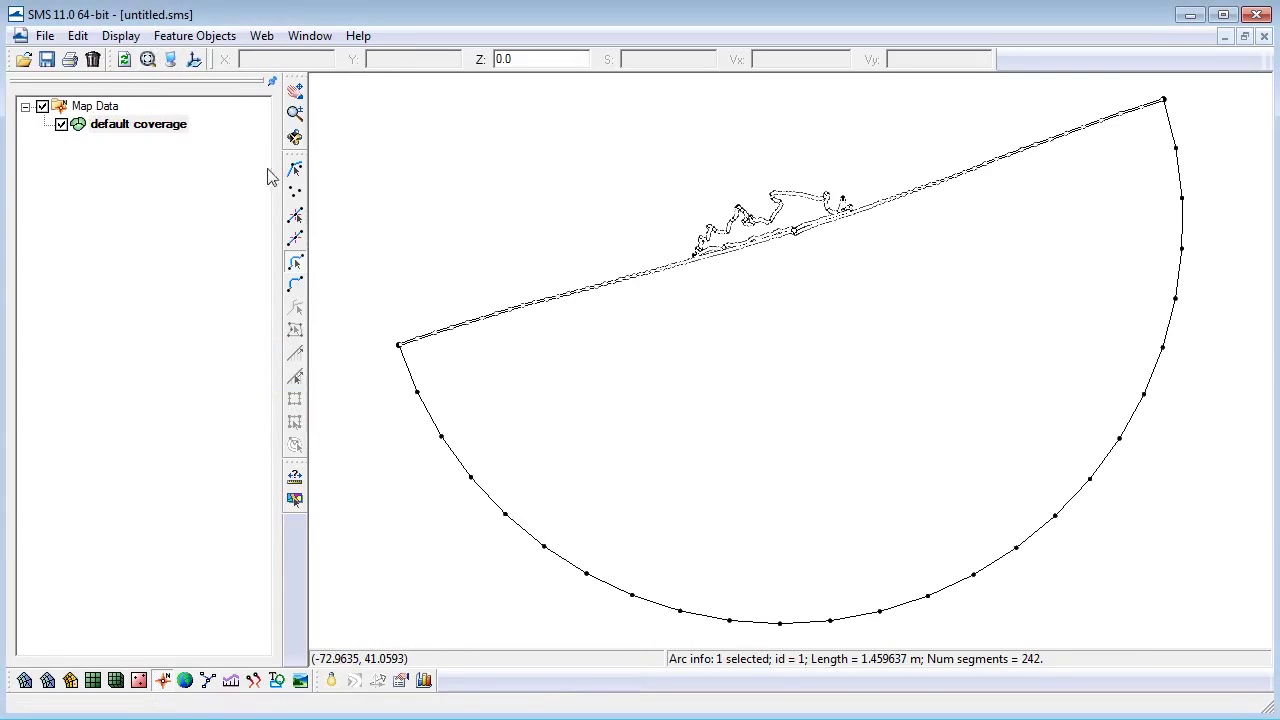
Step: Make the coastline arc a Mainland boundary and the semicircle arc an Ocean boundary
double_click(510, 318)
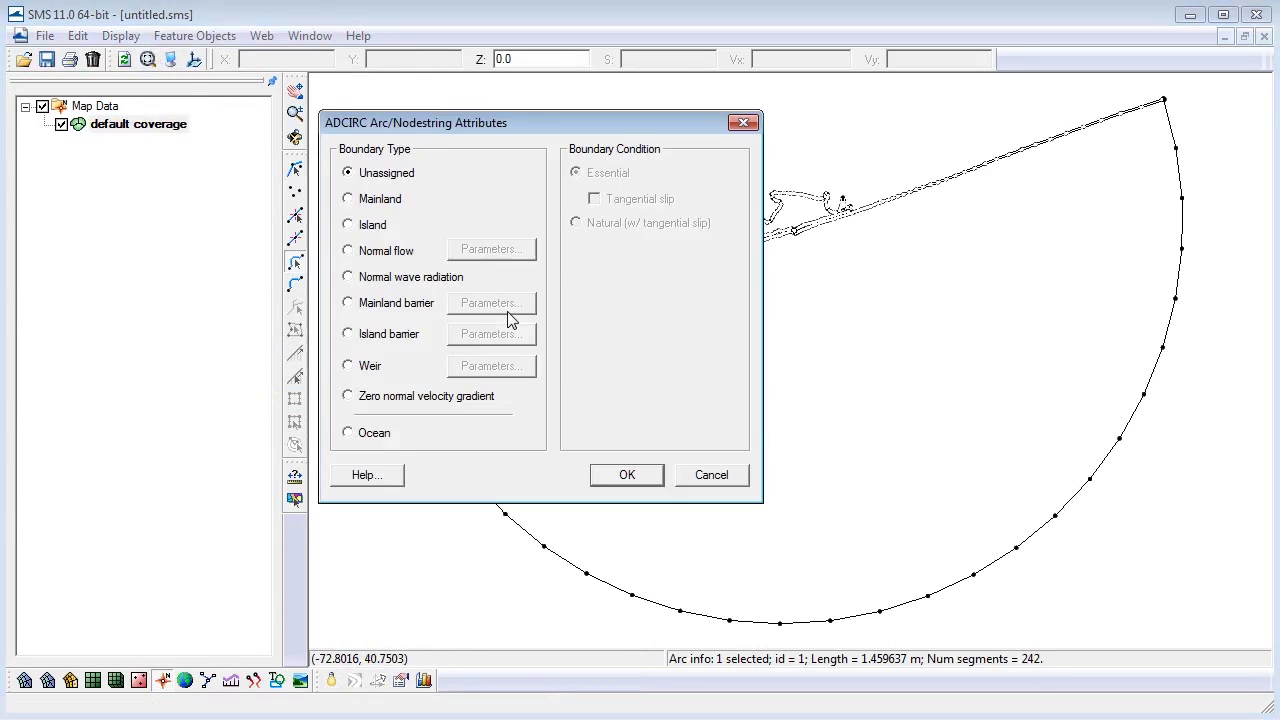
left_click(348, 199)
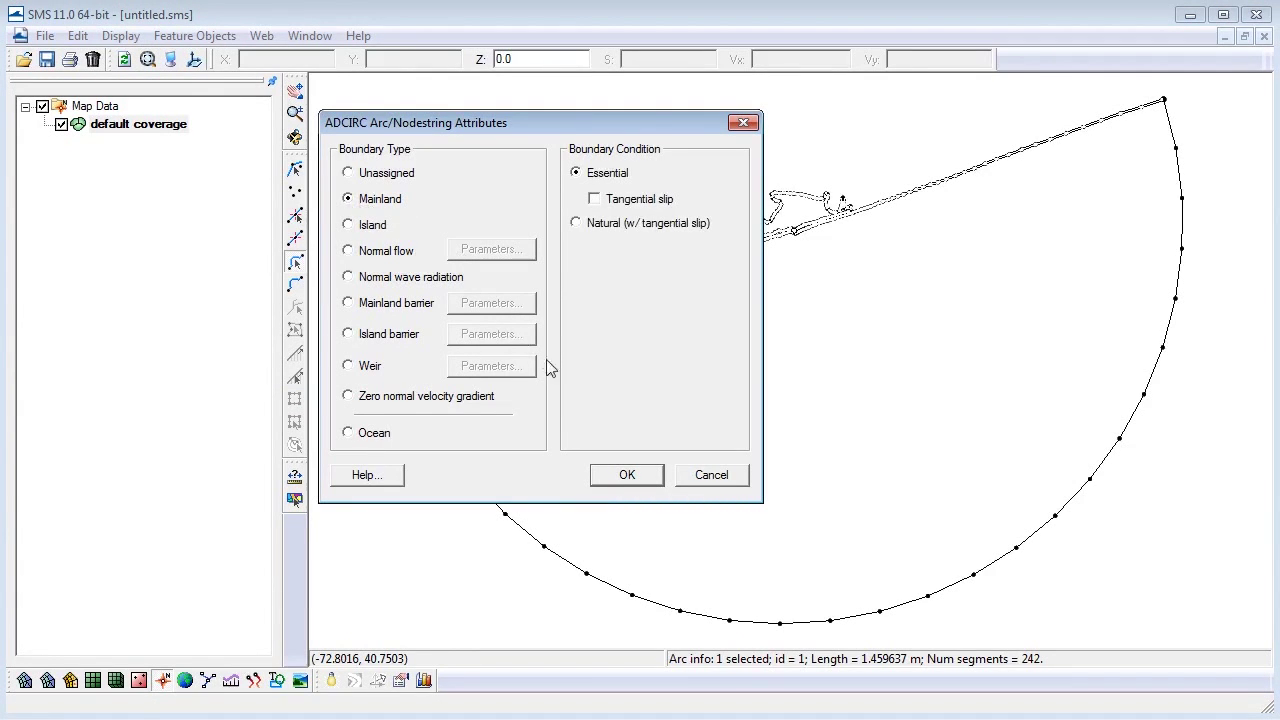
left_click(620, 476)
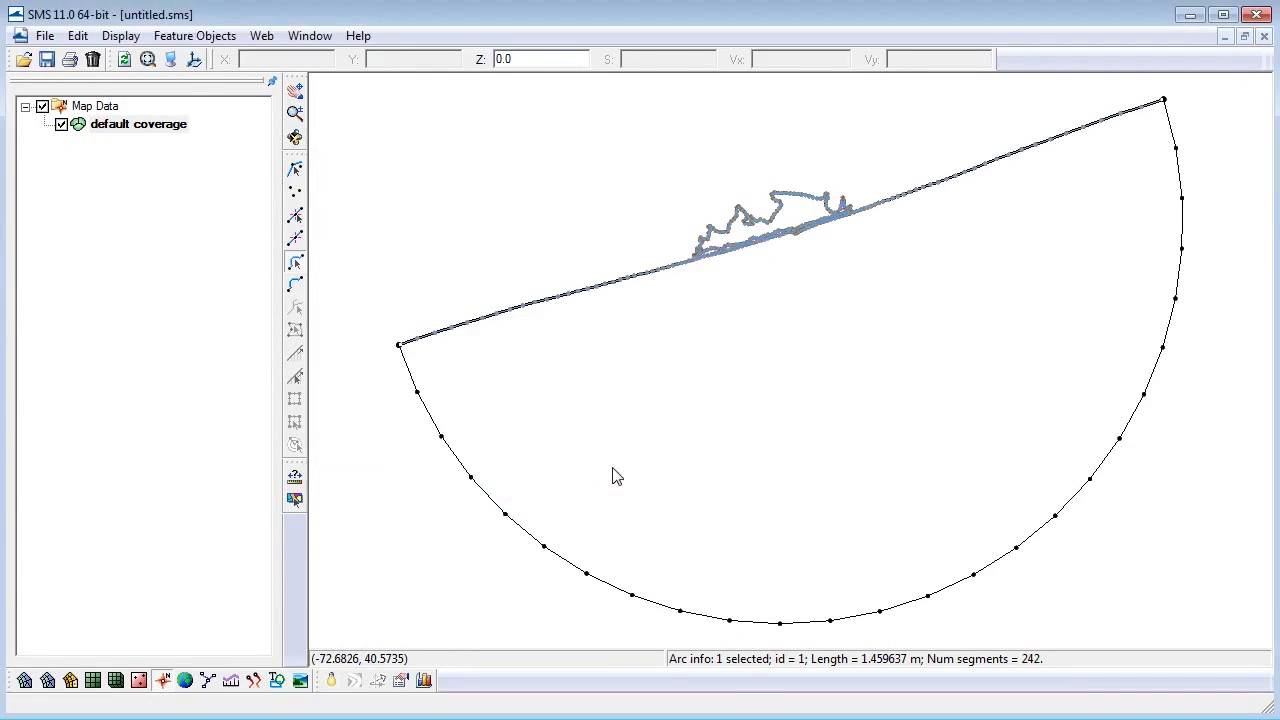
double_click(527, 532)
left_click(347, 433)
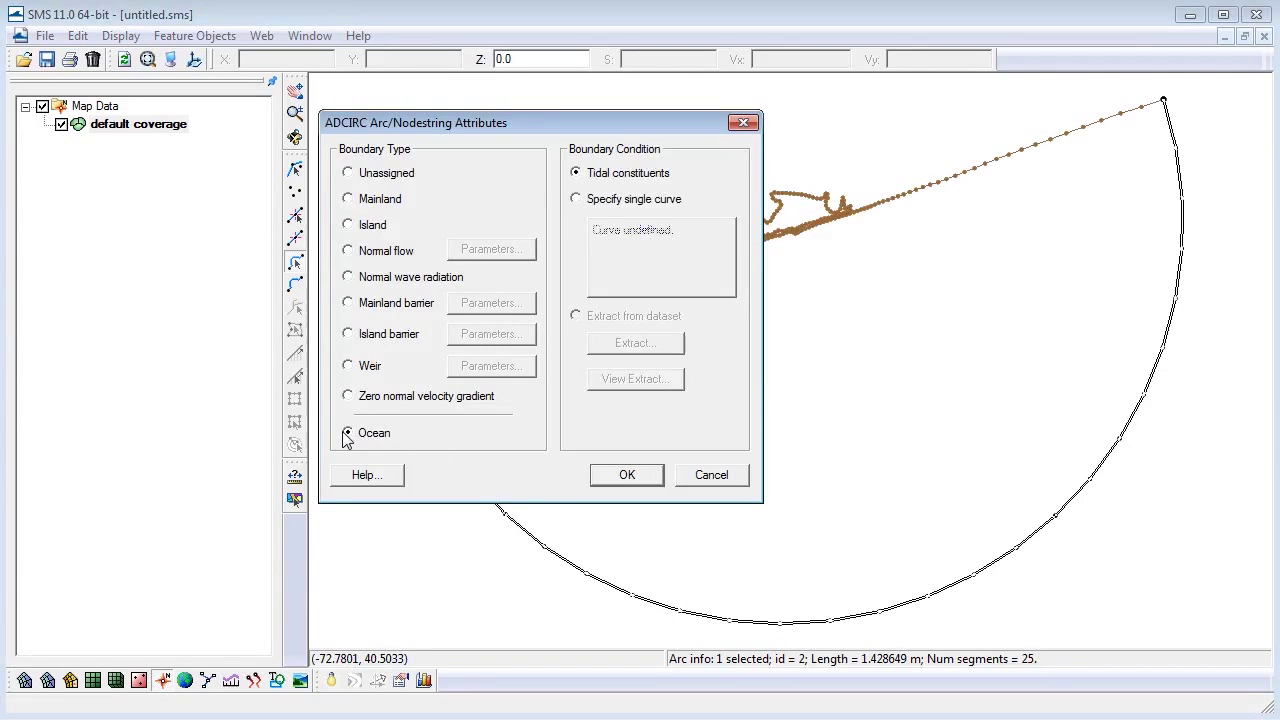
left_click(652, 478)
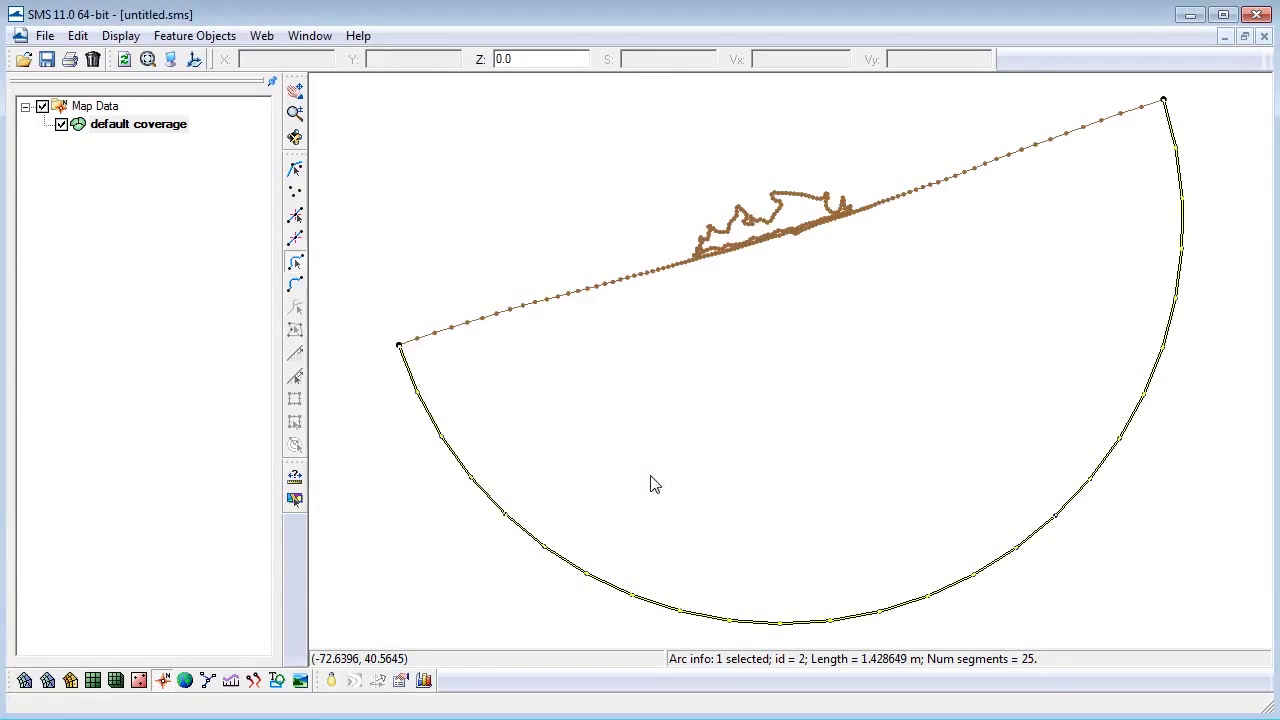
left_click(405, 291)
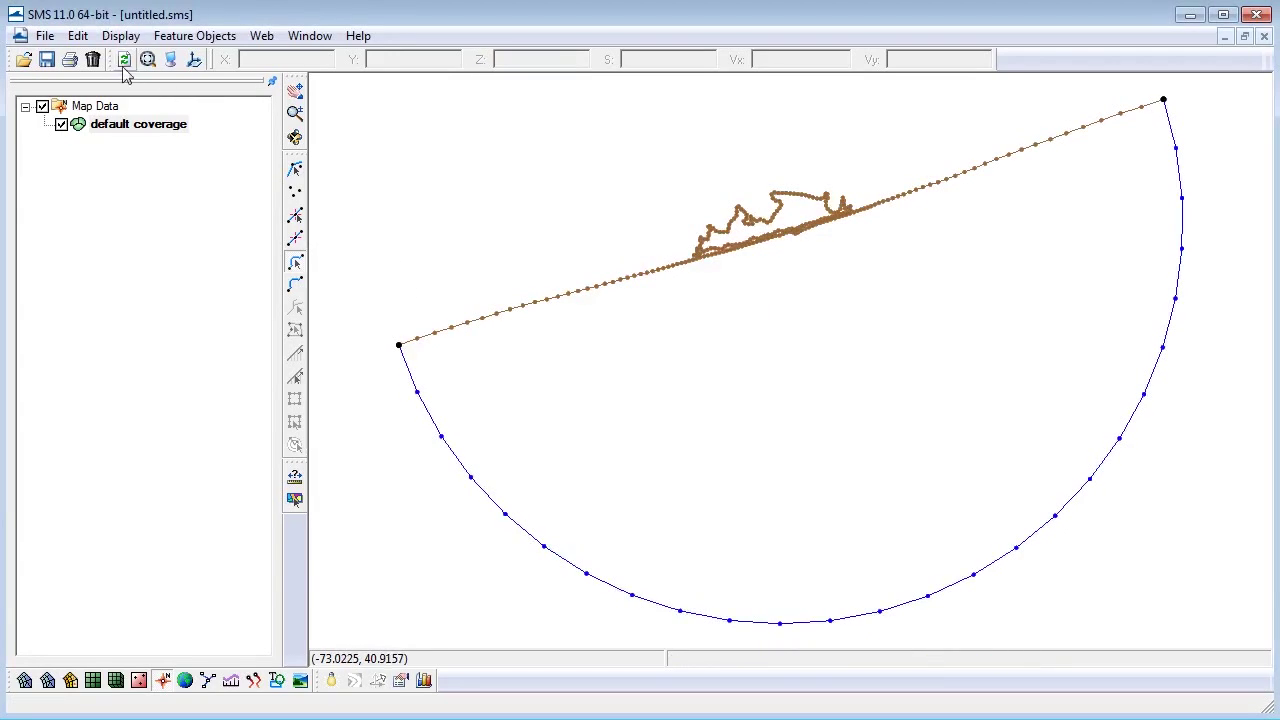
Step: In Reproject Current, specify the data's current projection as Geographic (Latitude/Longitude)
left_click(88, 37)
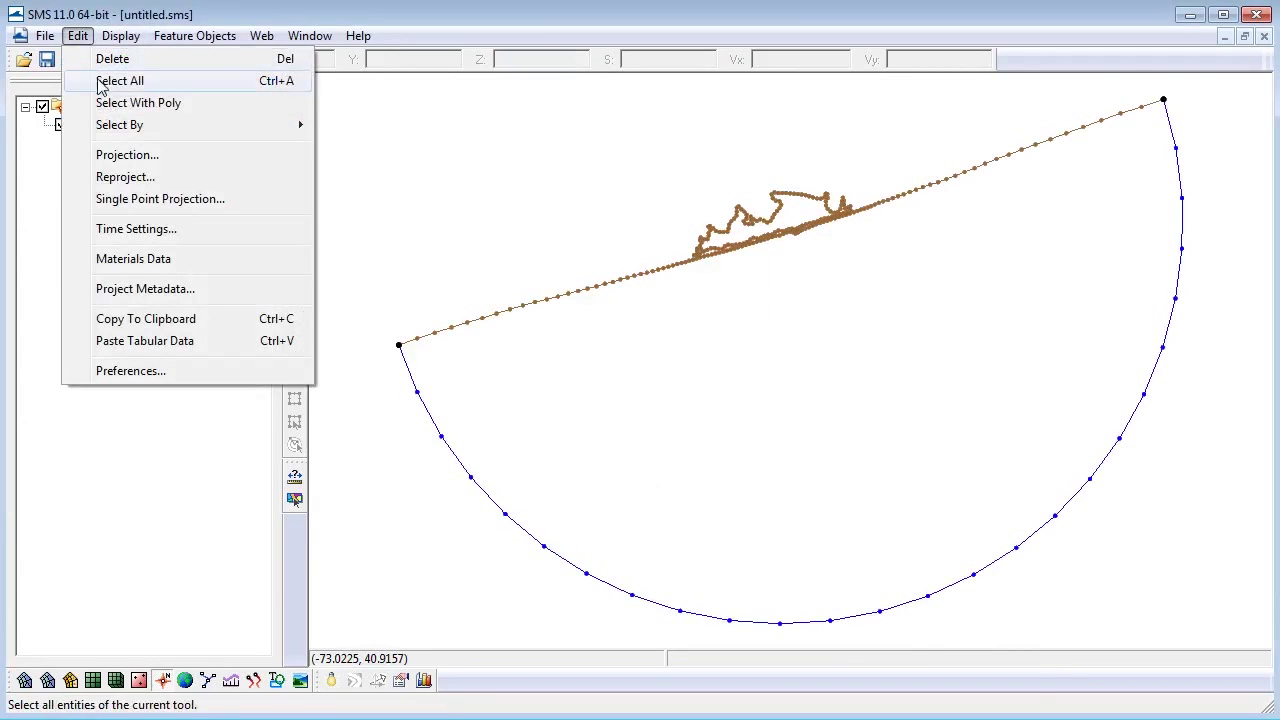
left_click(98, 190)
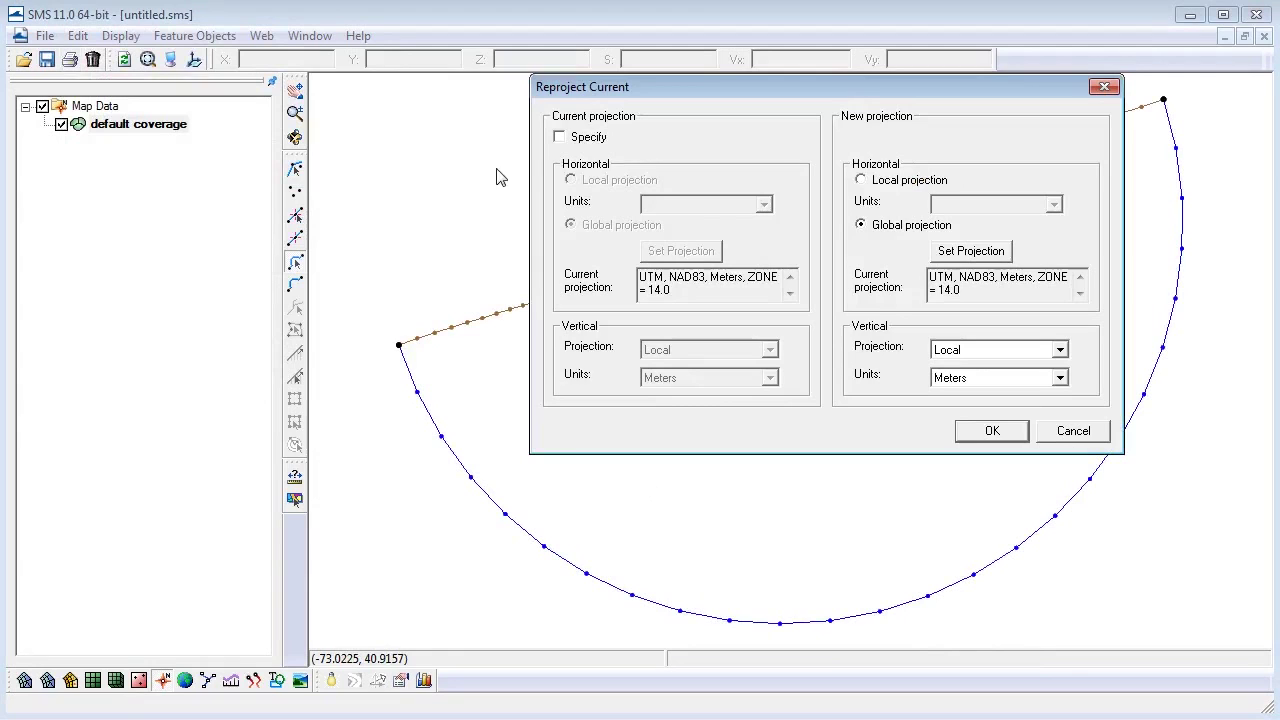
left_click(559, 138)
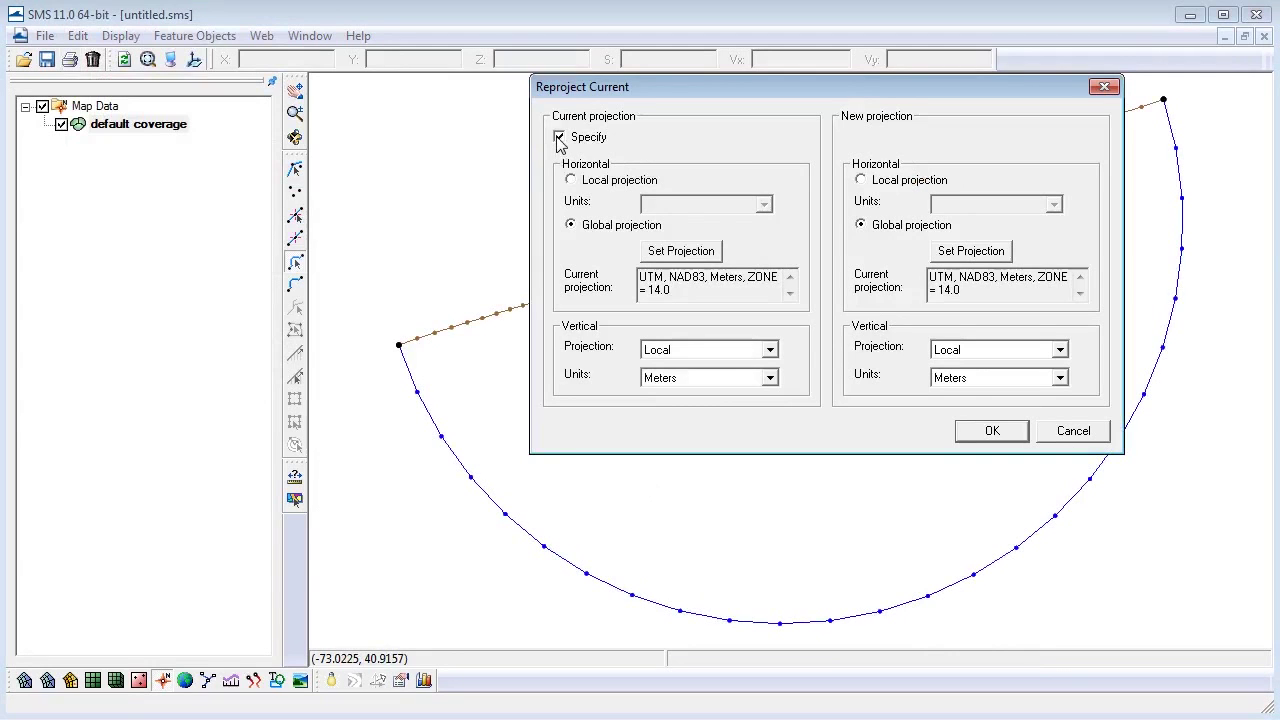
left_click(669, 256)
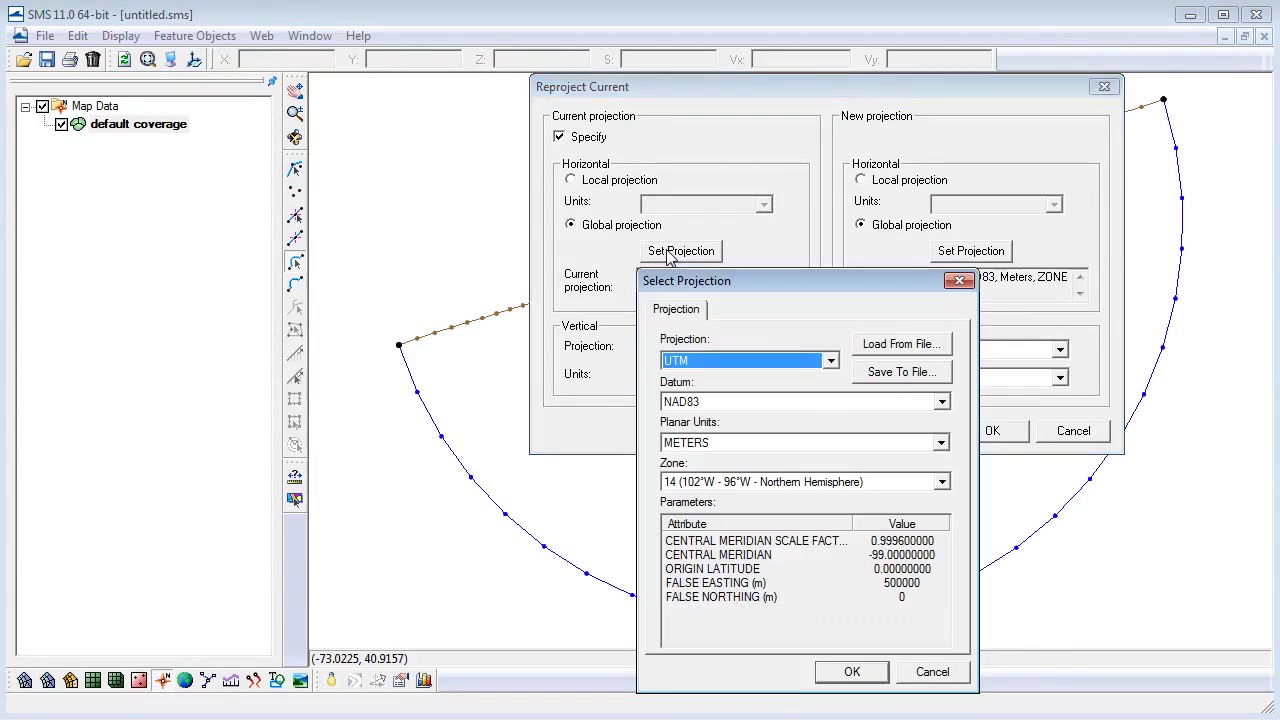
left_click(830, 361)
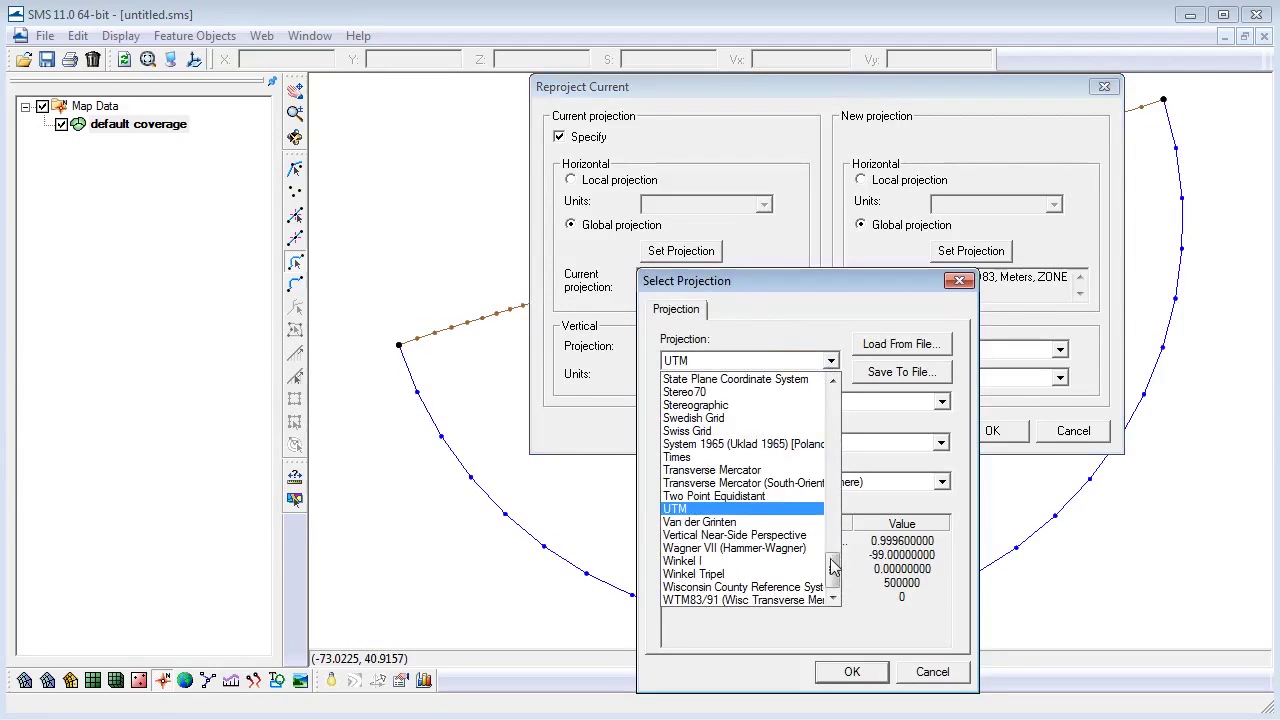
left_click_drag(832, 569, 832, 437)
left_click(798, 483)
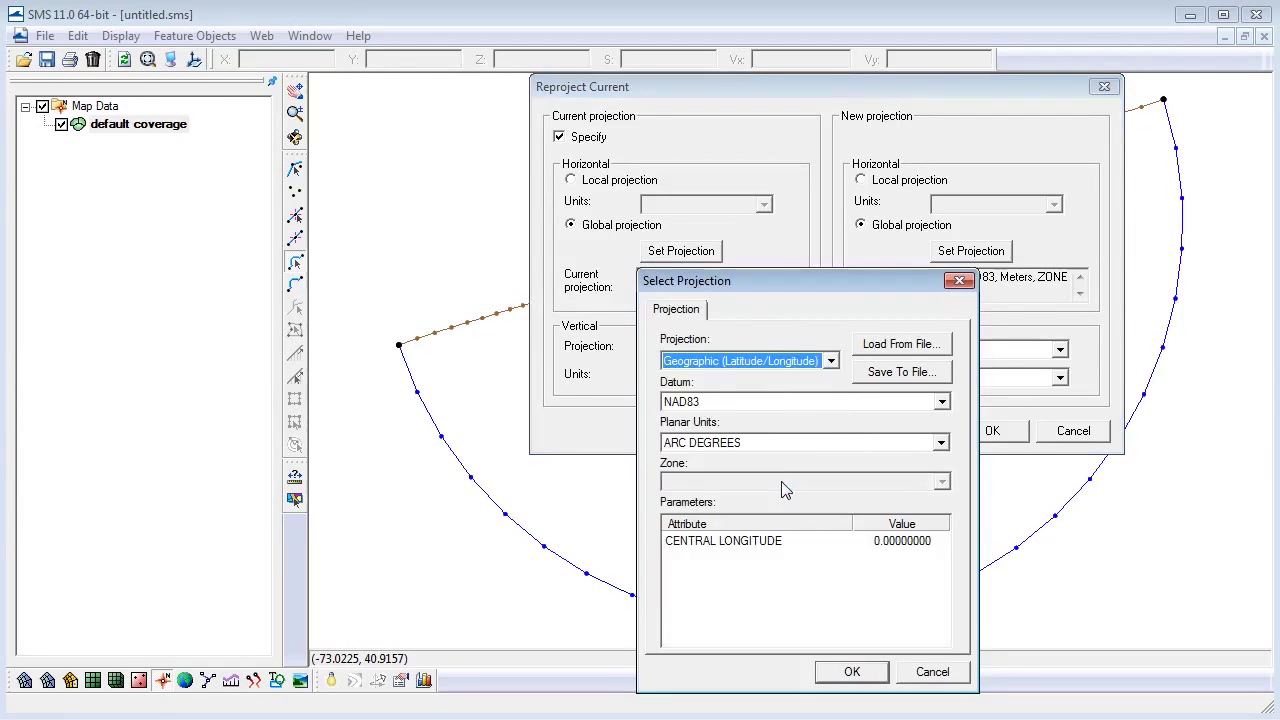
left_click(852, 672)
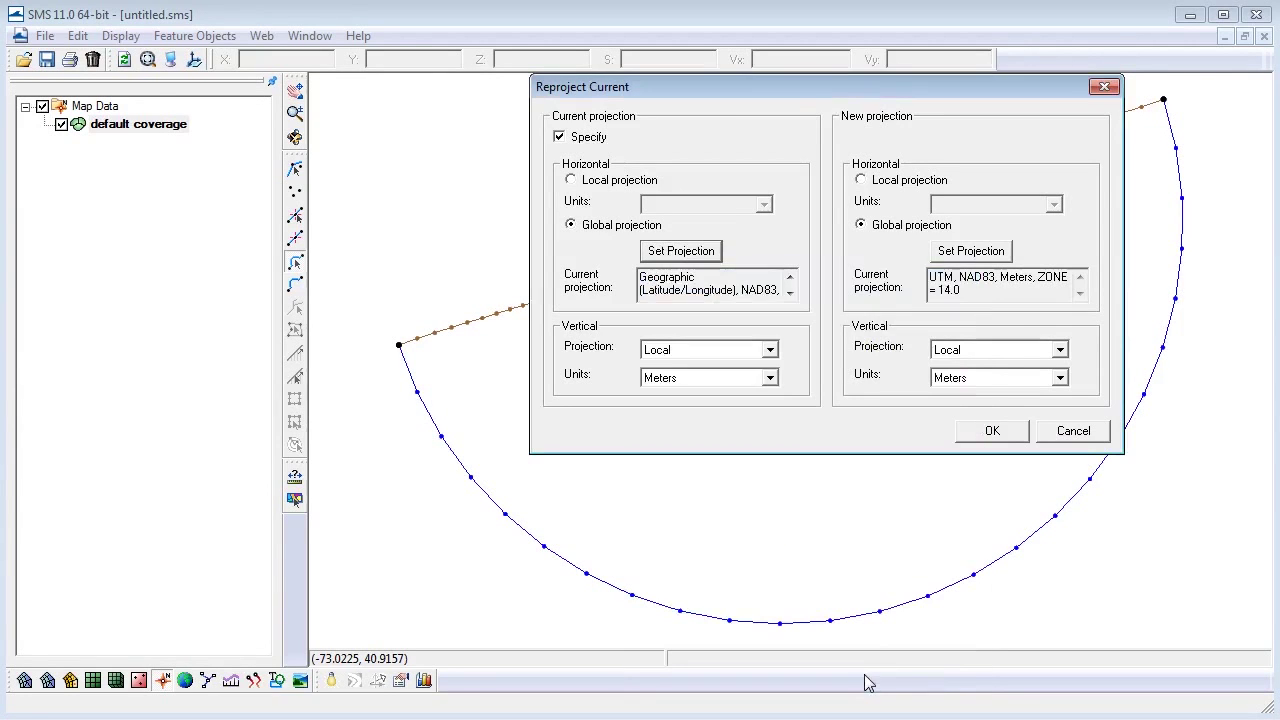
Step: Set the new projection to UTM NAD83 zone 18 in meters and apply it
left_click(975, 254)
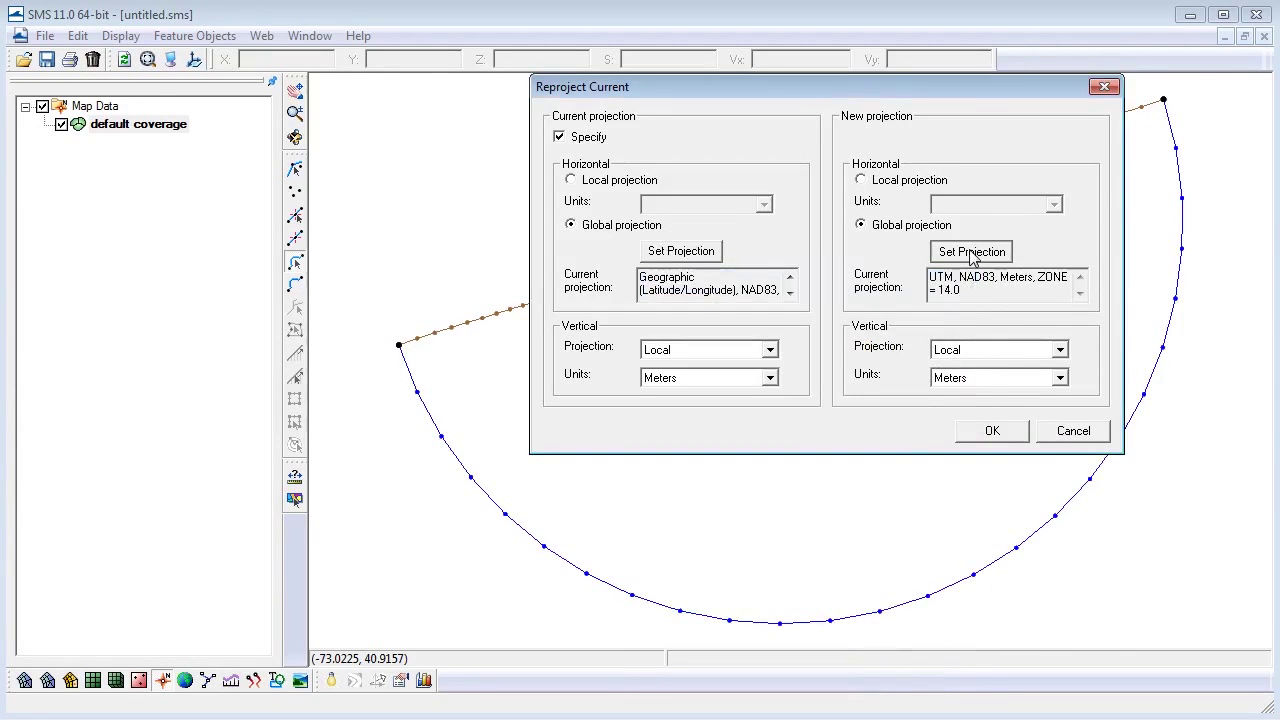
left_click(1000, 485)
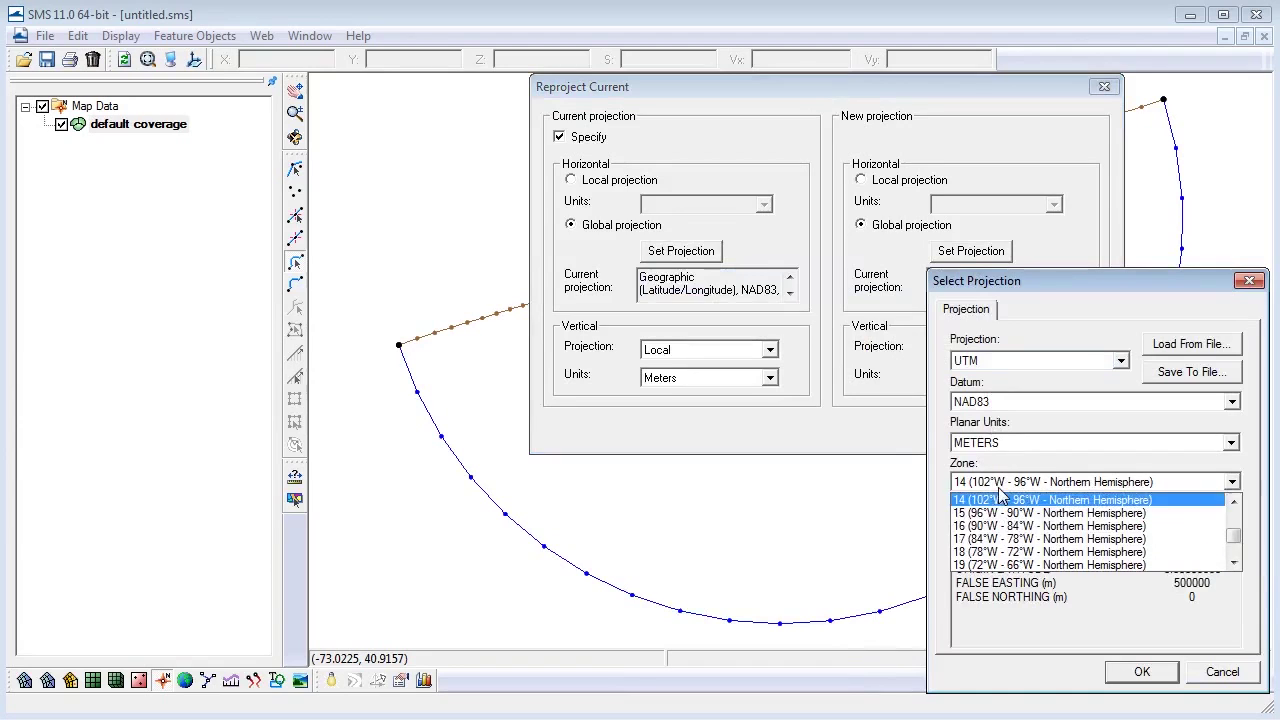
left_click(971, 553)
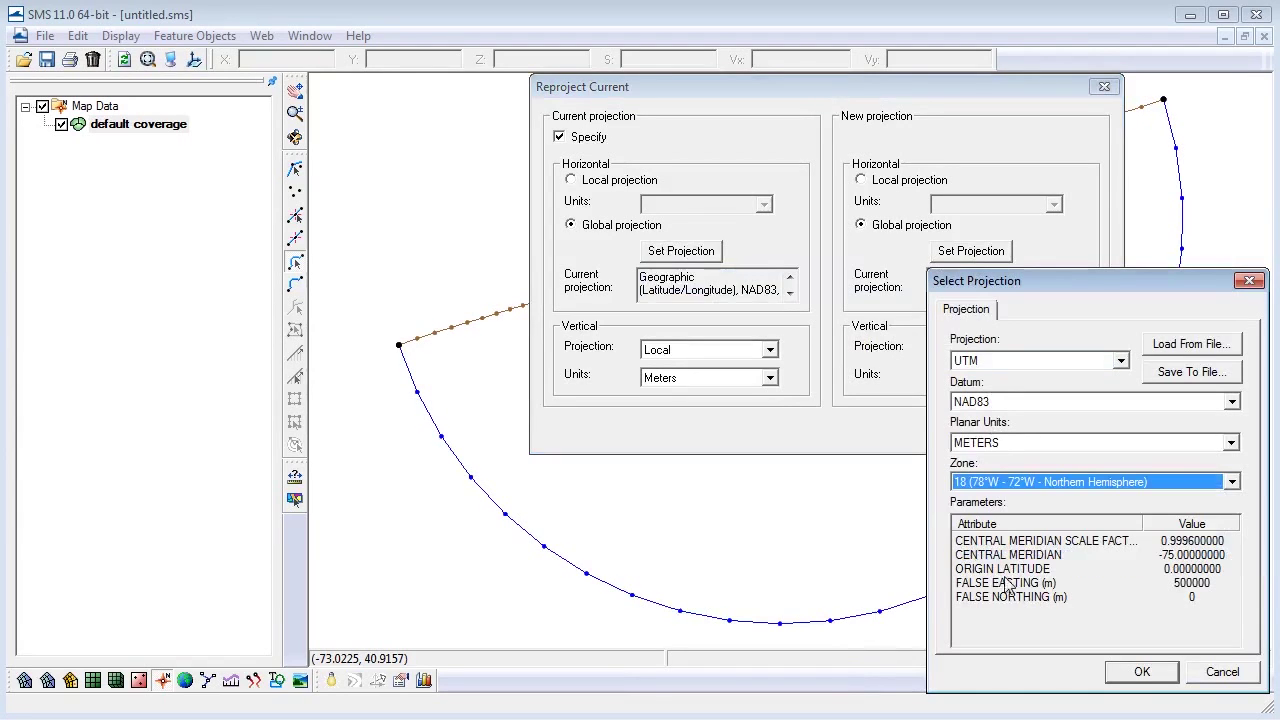
left_click(1120, 675)
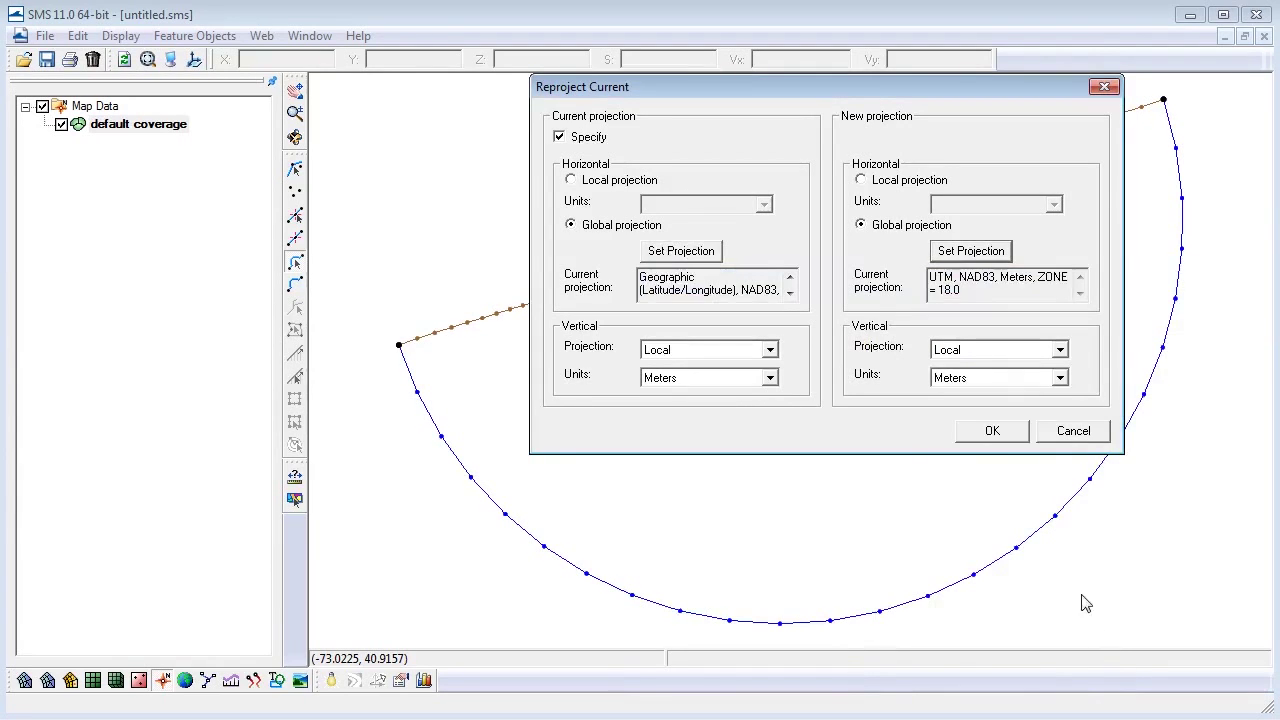
left_click(1018, 437)
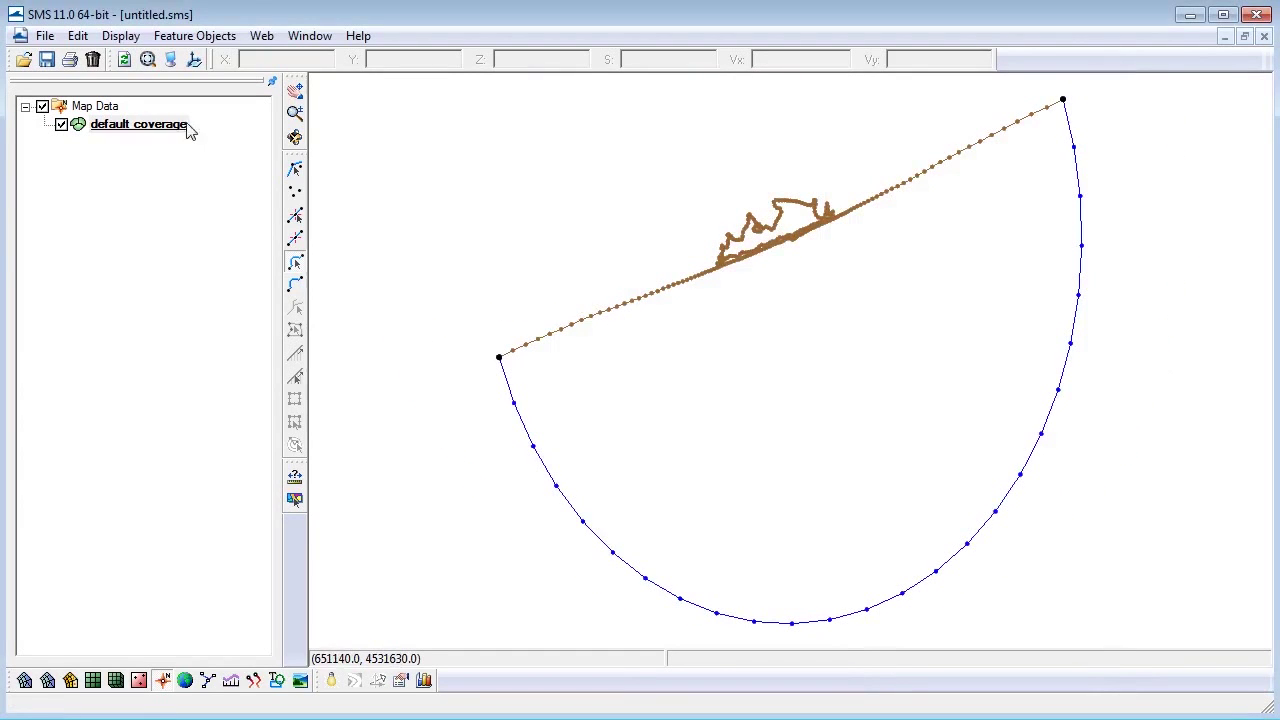
Step: Import shin.pts as a scatter set through the File Import Wizard
left_click(46, 36)
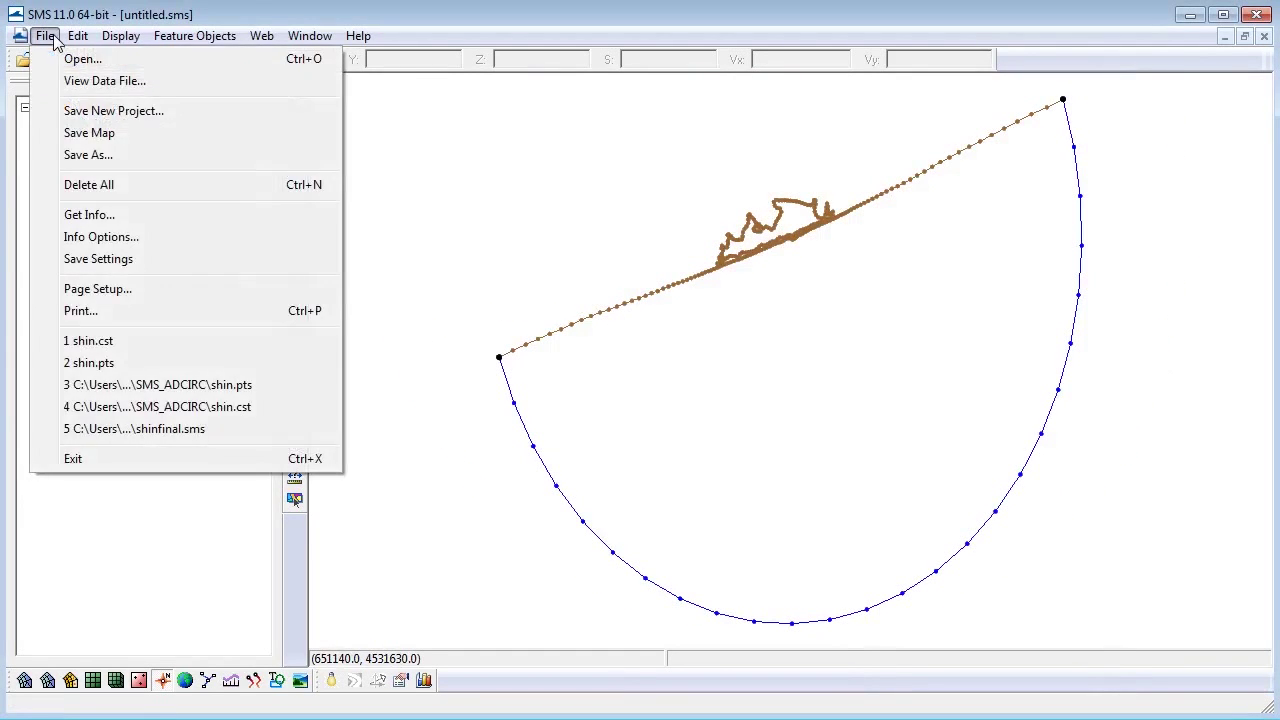
left_click(52, 57)
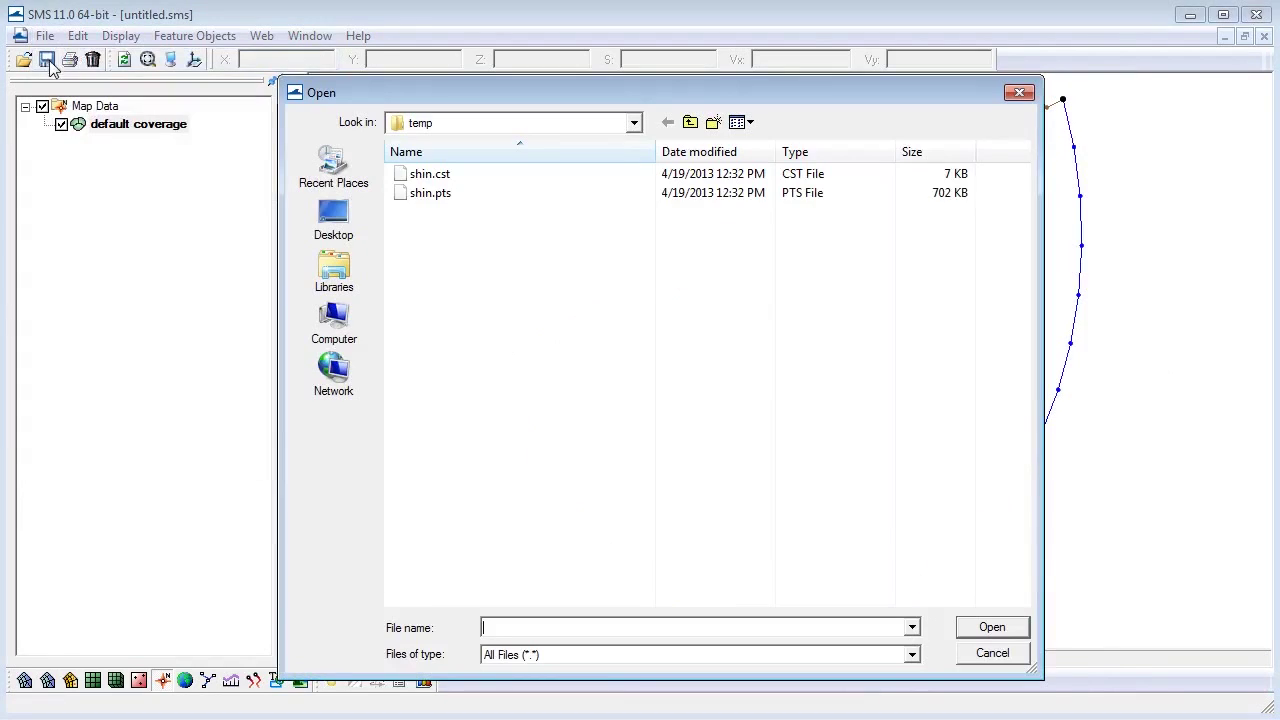
left_click(405, 200)
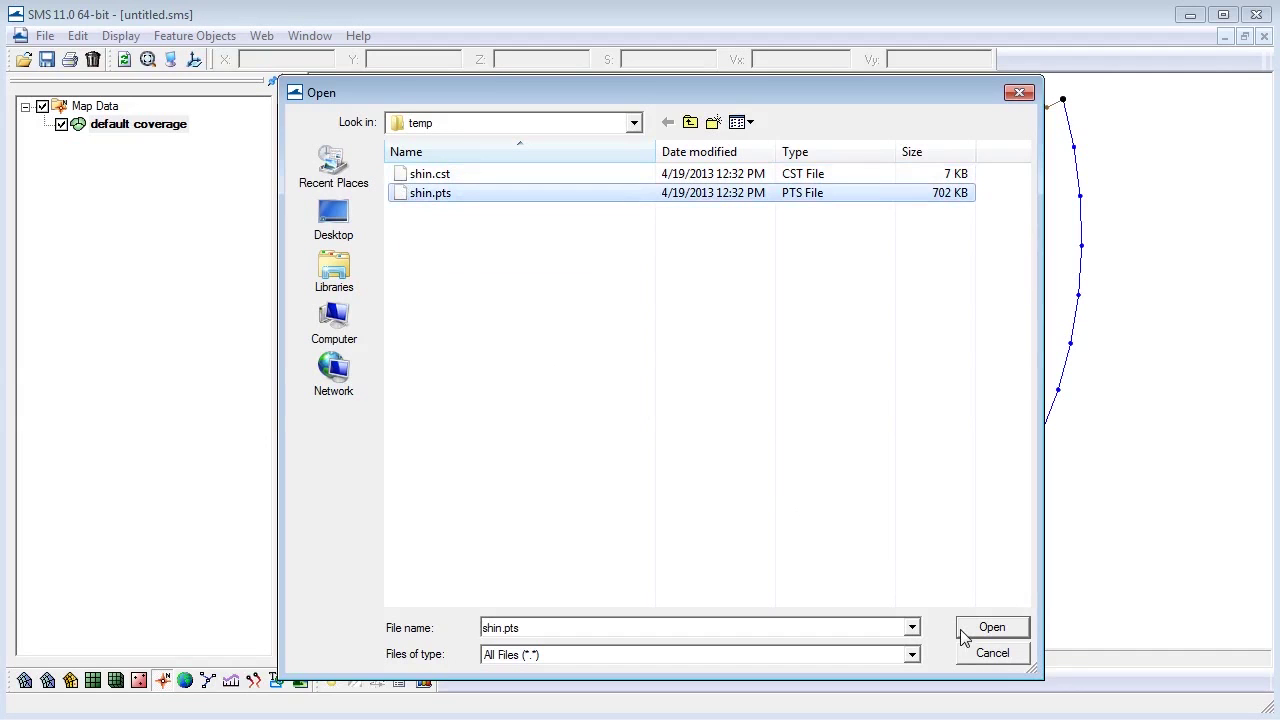
left_click(991, 628)
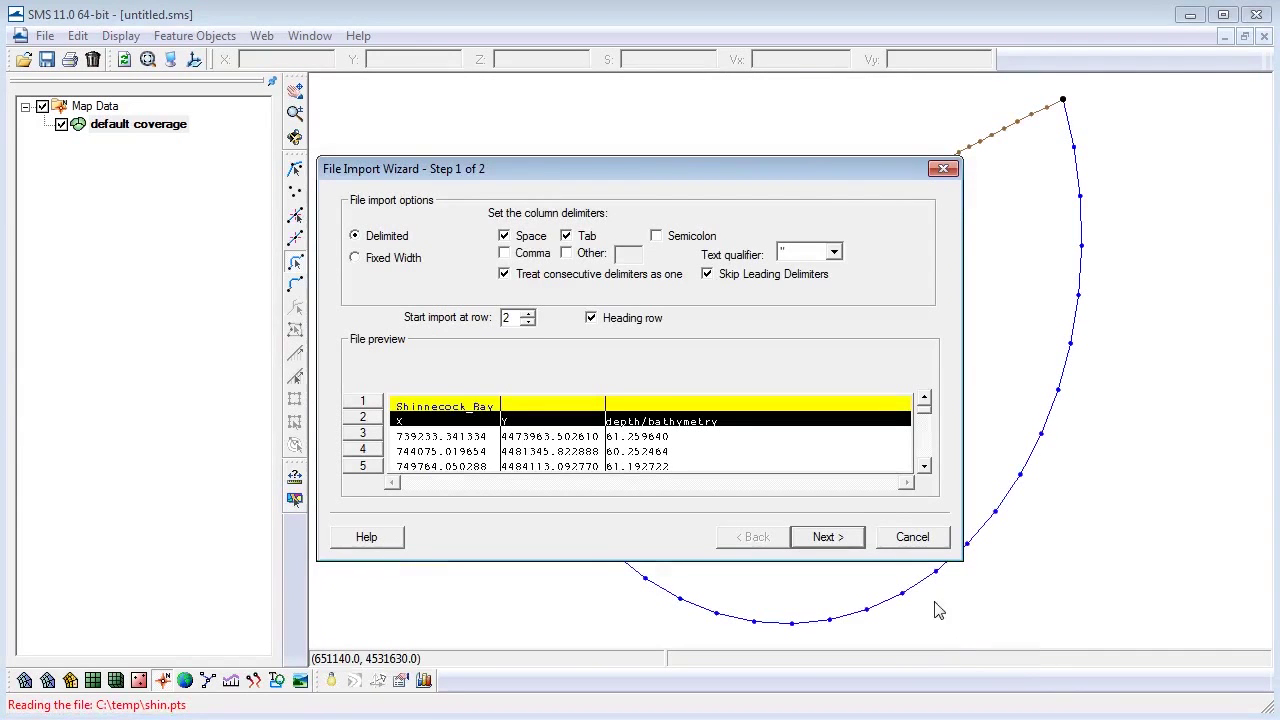
left_click(855, 541)
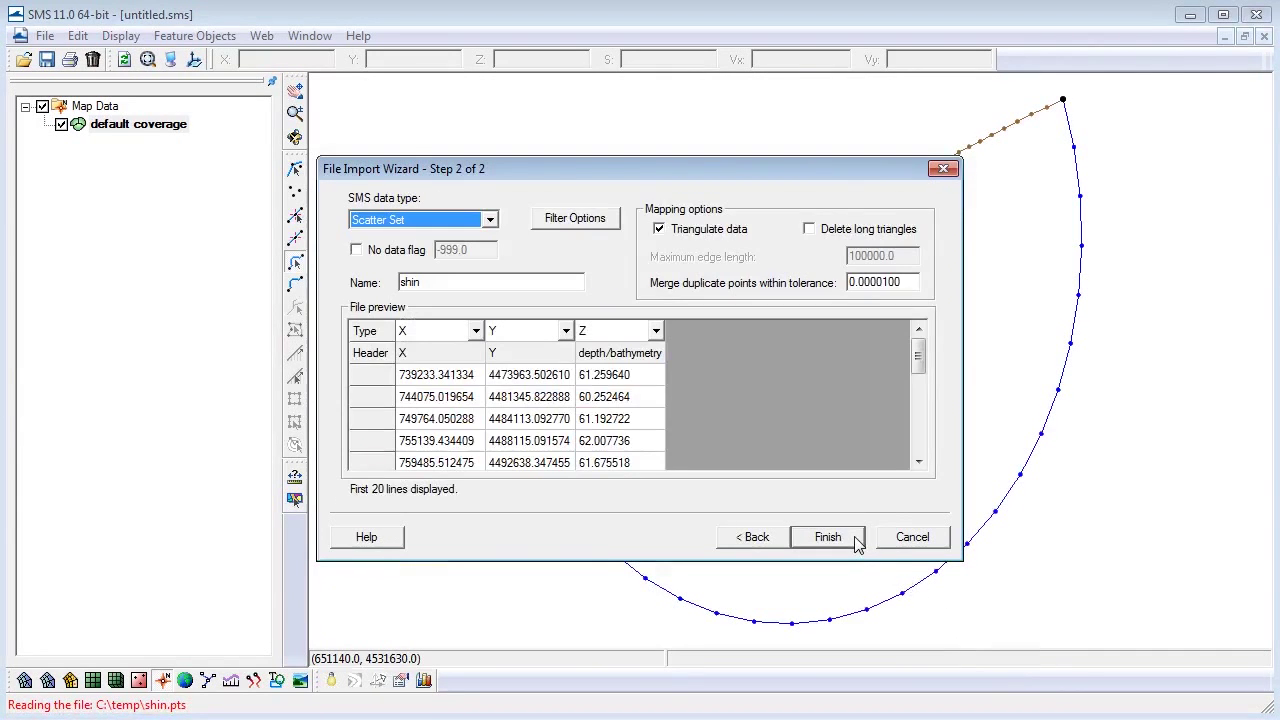
left_click(855, 541)
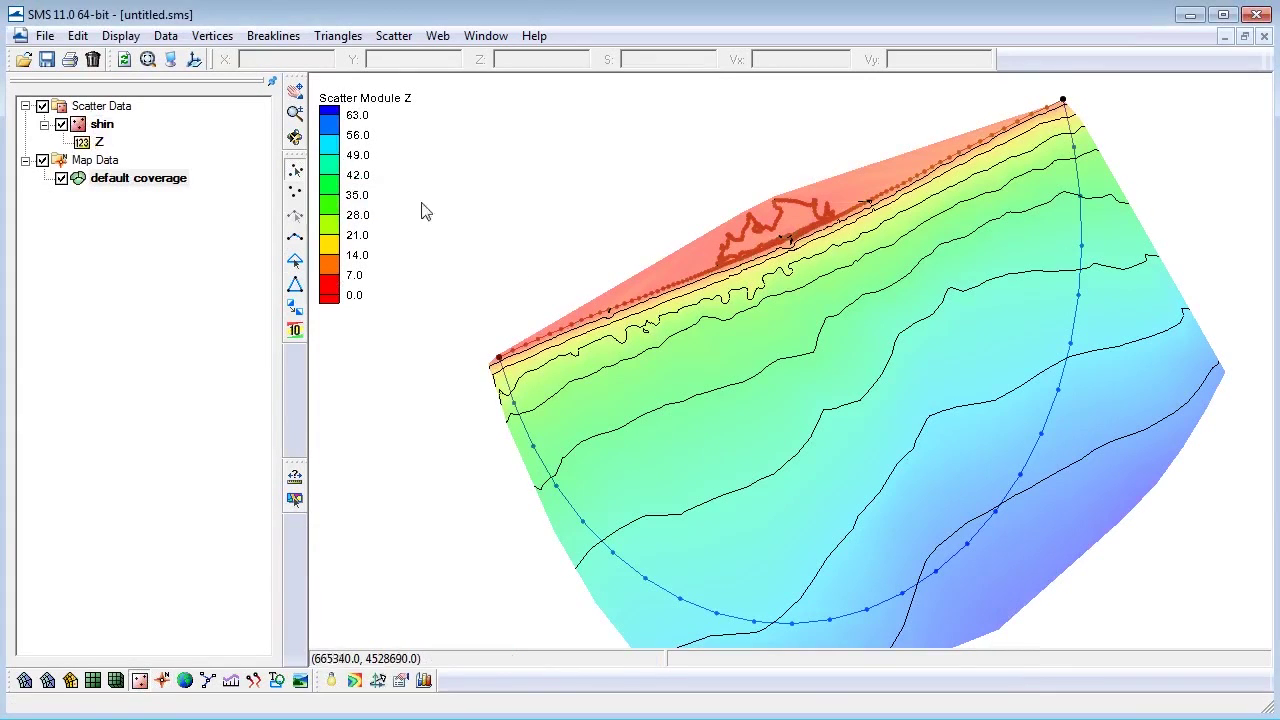
Step: Frame the view, hide the default map coverage, and select the shin scatter set
left_click(147, 59)
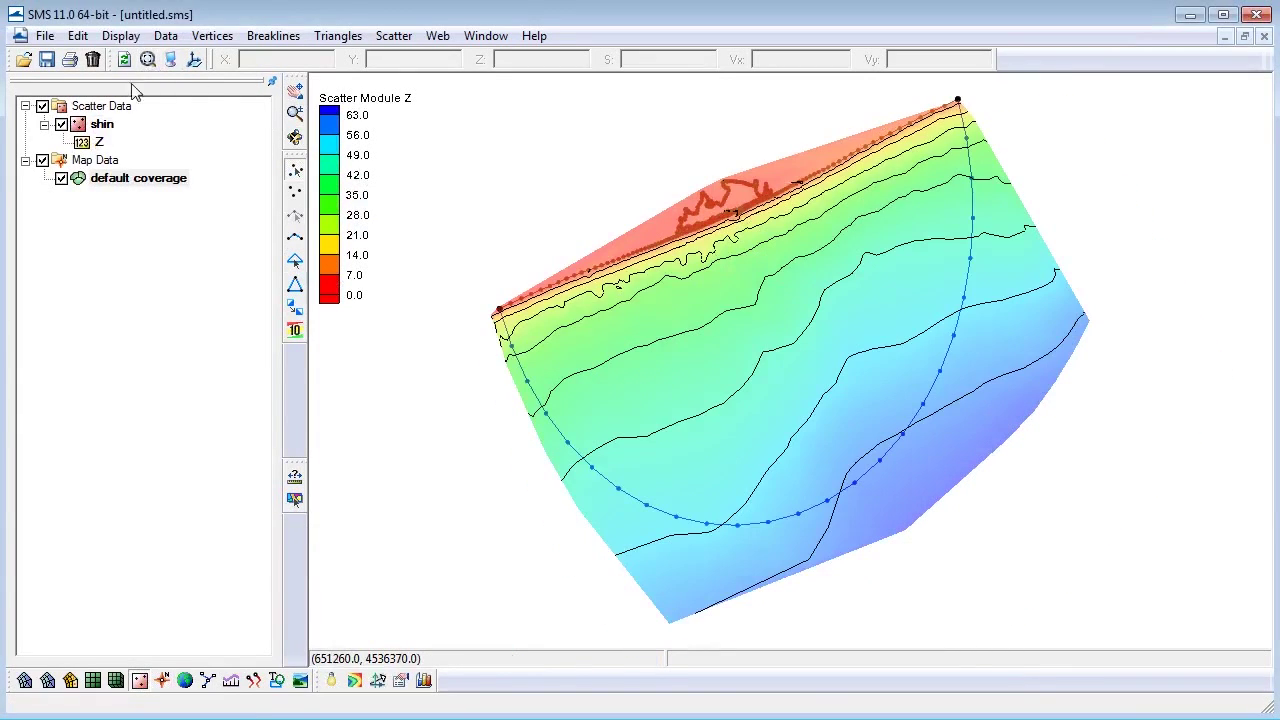
left_click(61, 178)
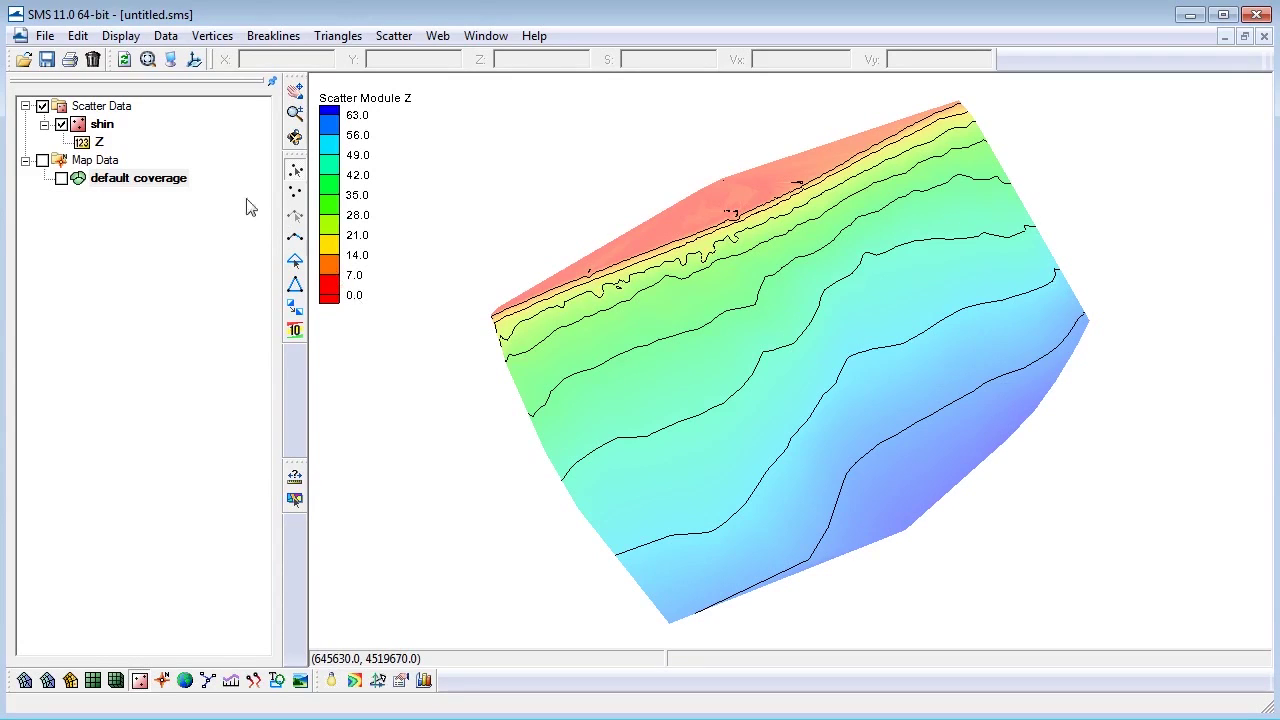
left_click(103, 126)
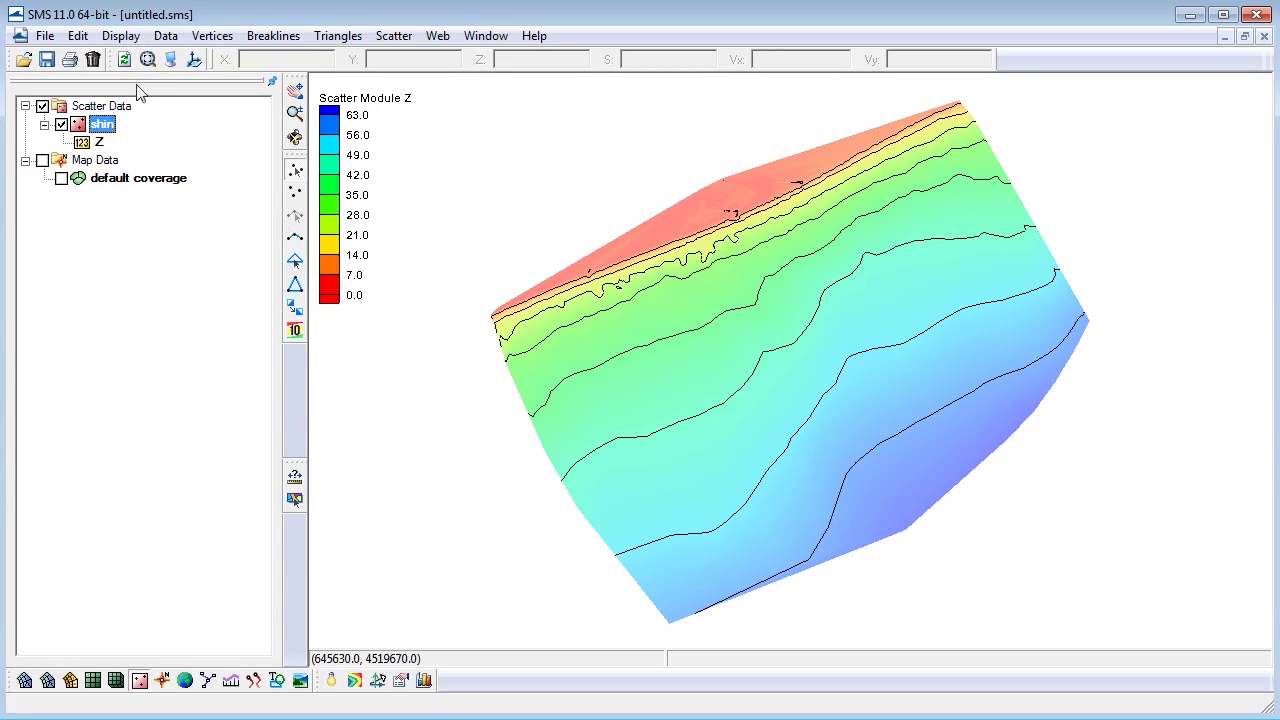
left_click(168, 38)
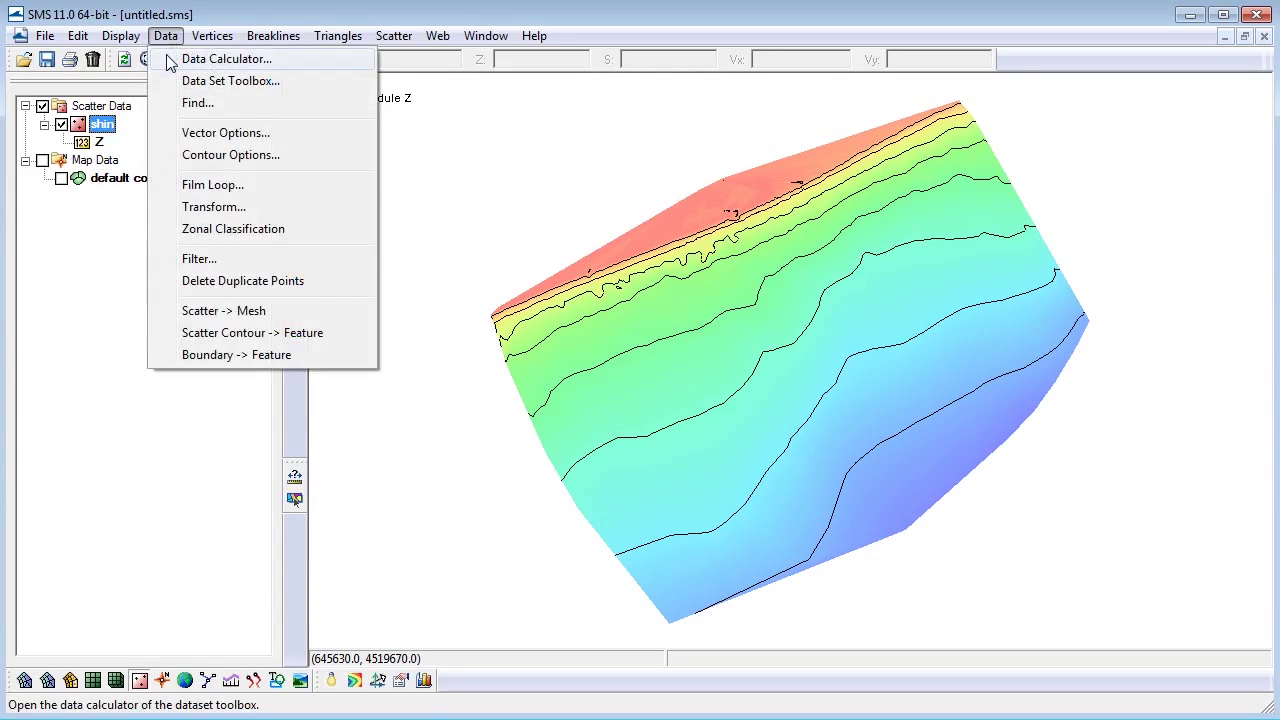
Step: Compute _Wavelength and _Celerity datasets for shin using a 20-second wave period
left_click(220, 59)
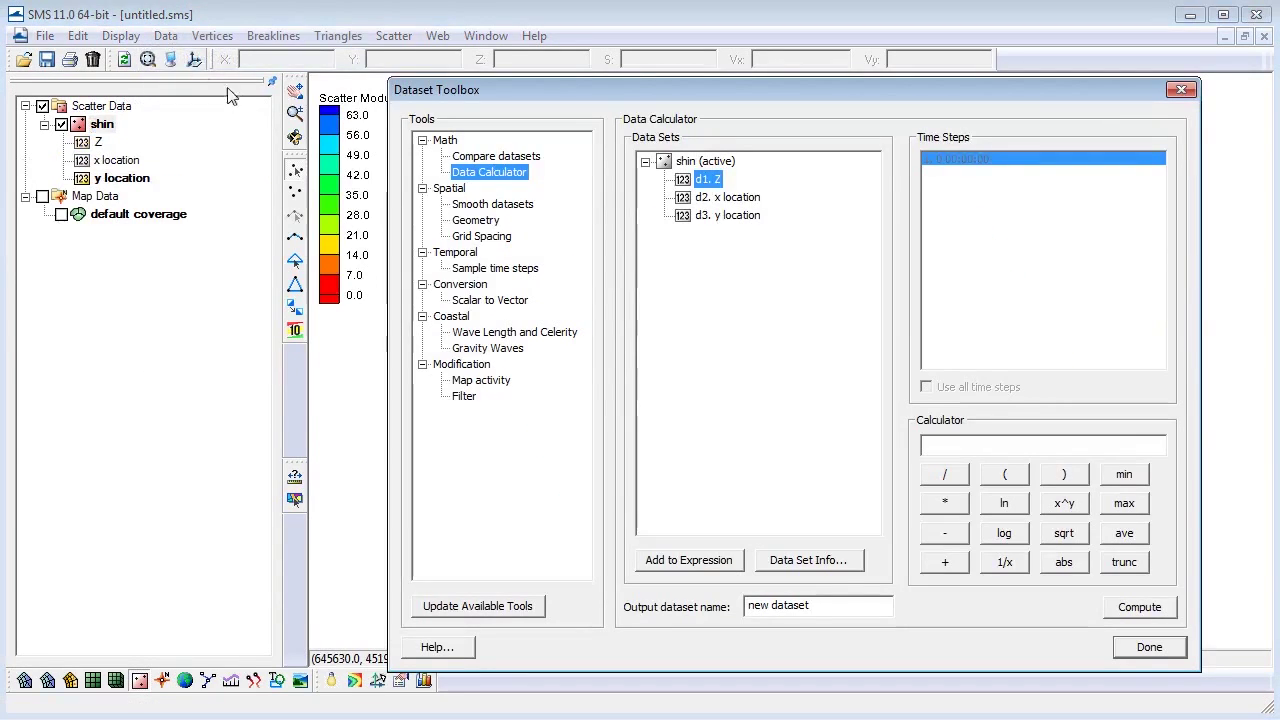
left_click(552, 342)
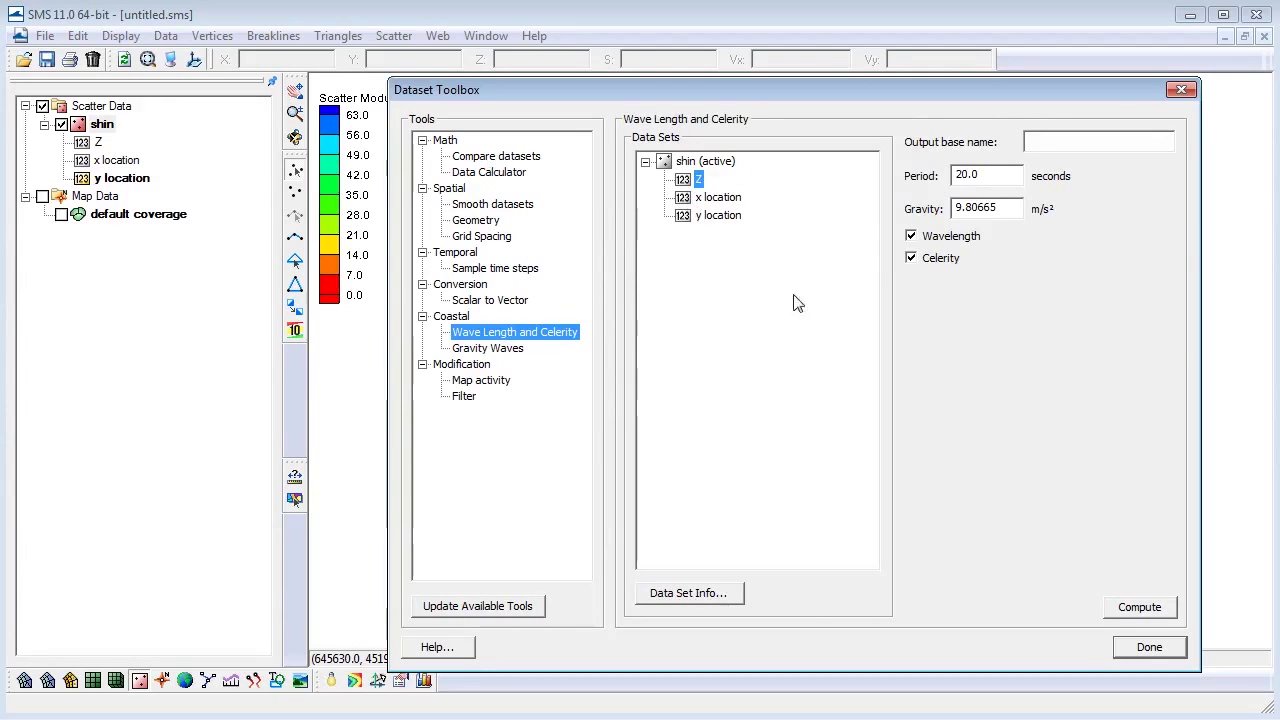
left_click(1122, 609)
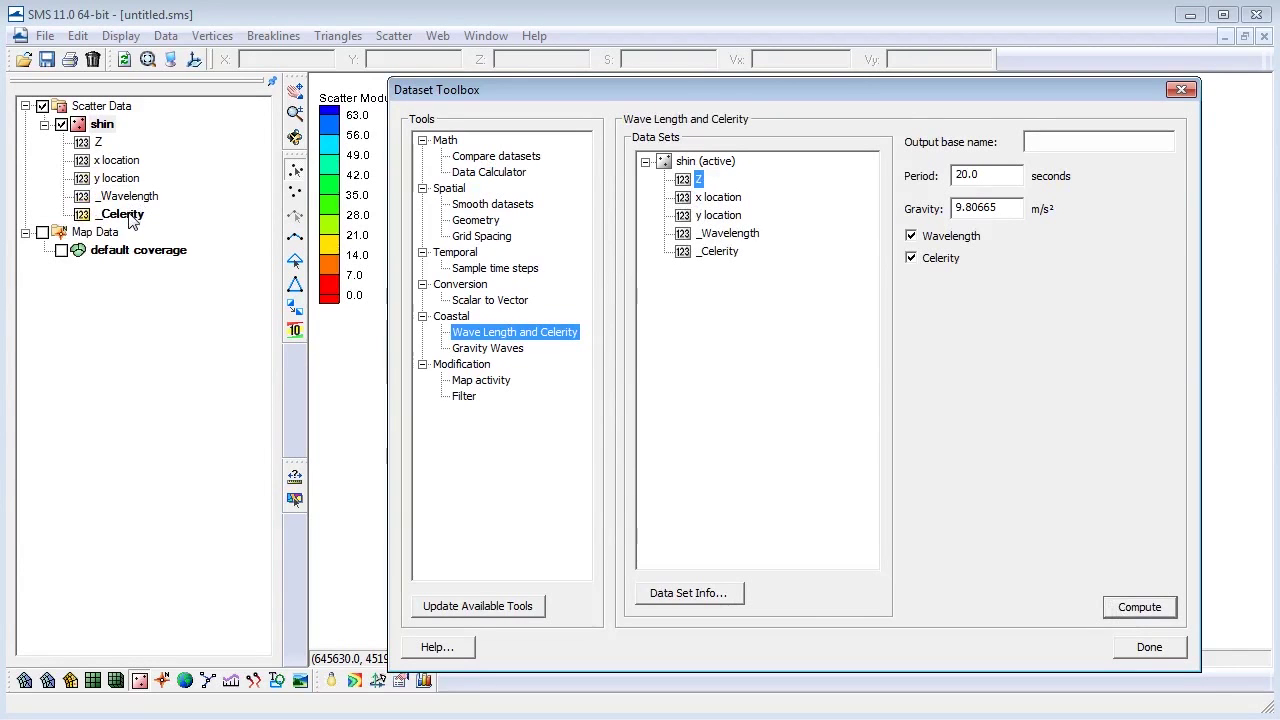
left_click(483, 176)
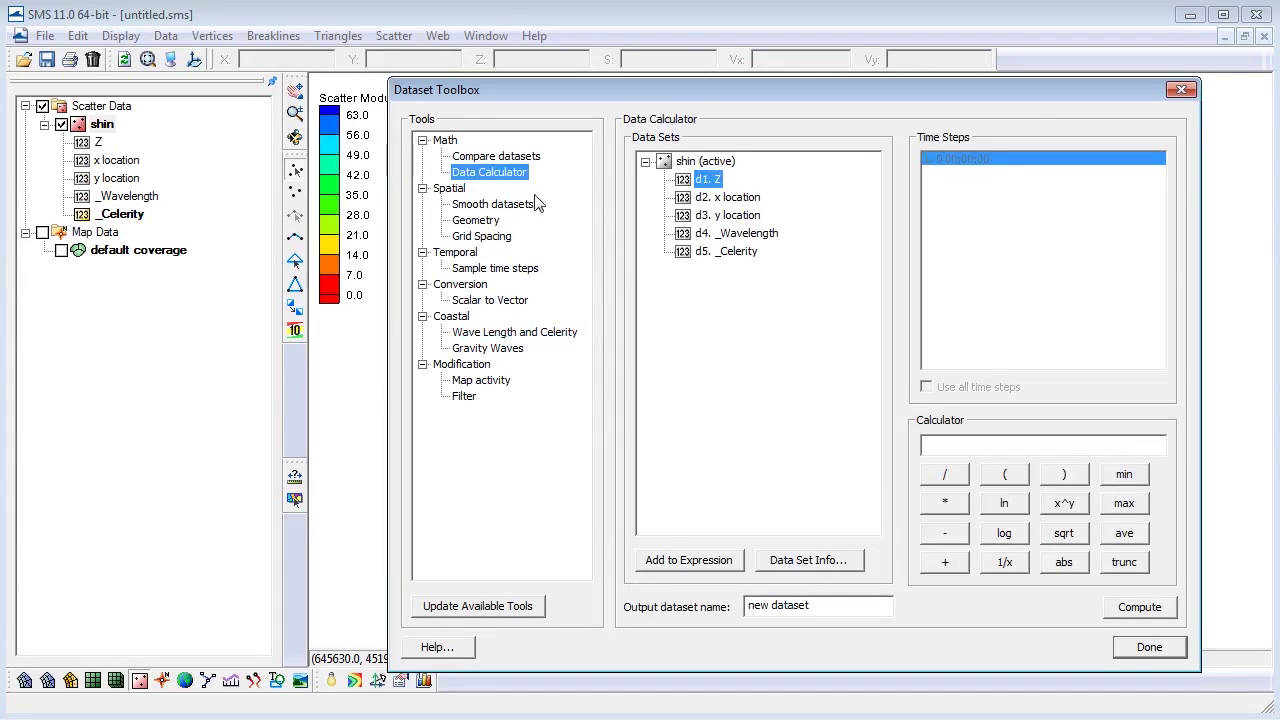
Step: Compute a 'wavelength 10x' dataset as d4*10 (_Wavelength × 10) and close the toolbox
double_click(731, 234)
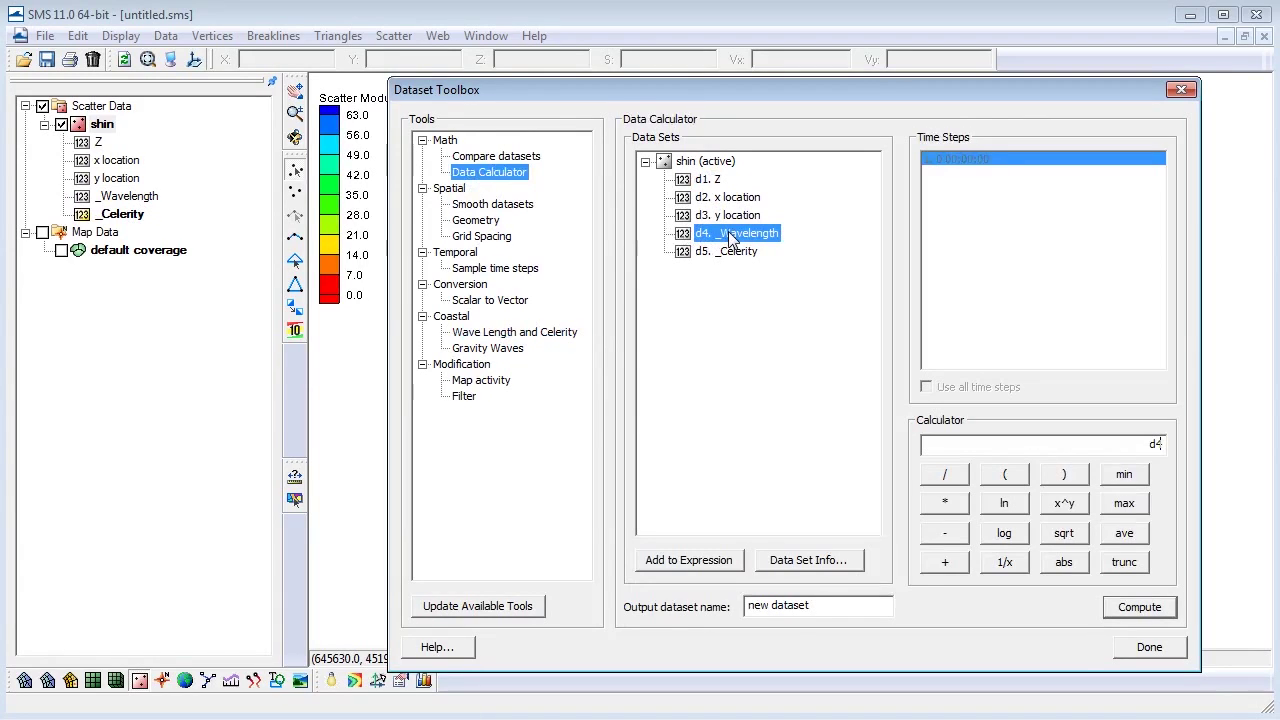
type("*10")
left_click_drag(826, 606, 749, 606)
type("wavelength 10x")
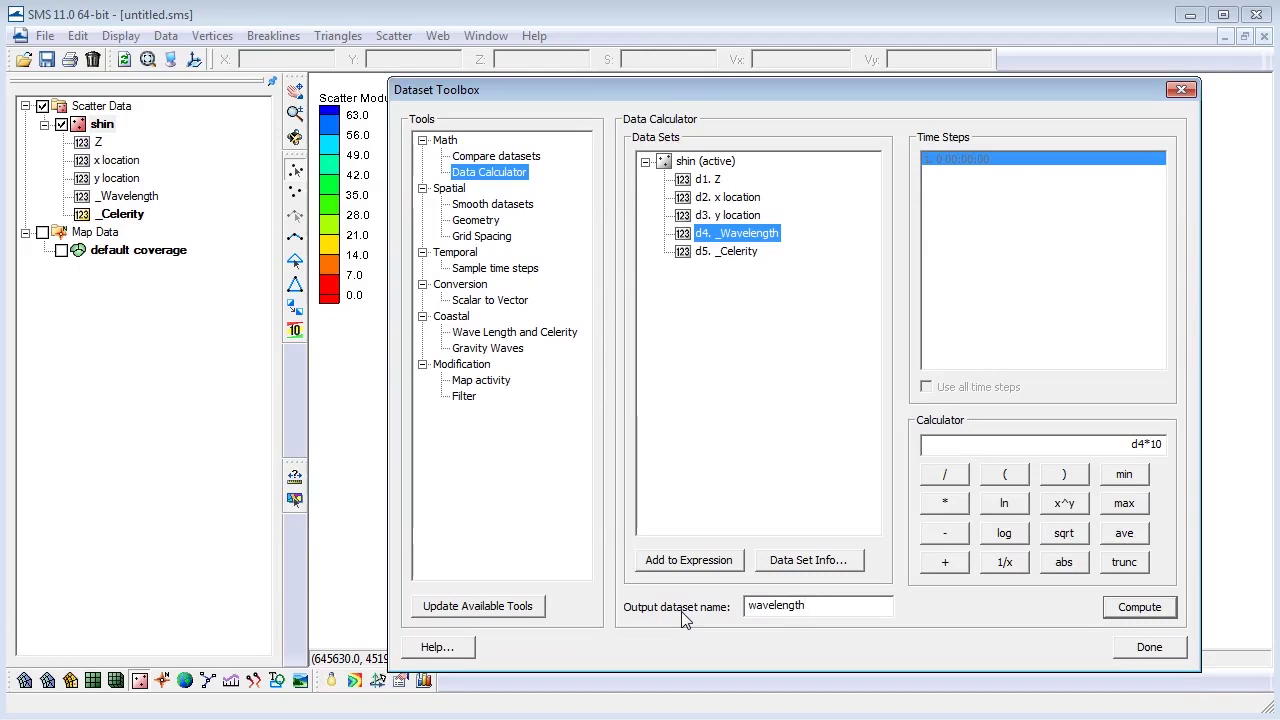
left_click(1112, 610)
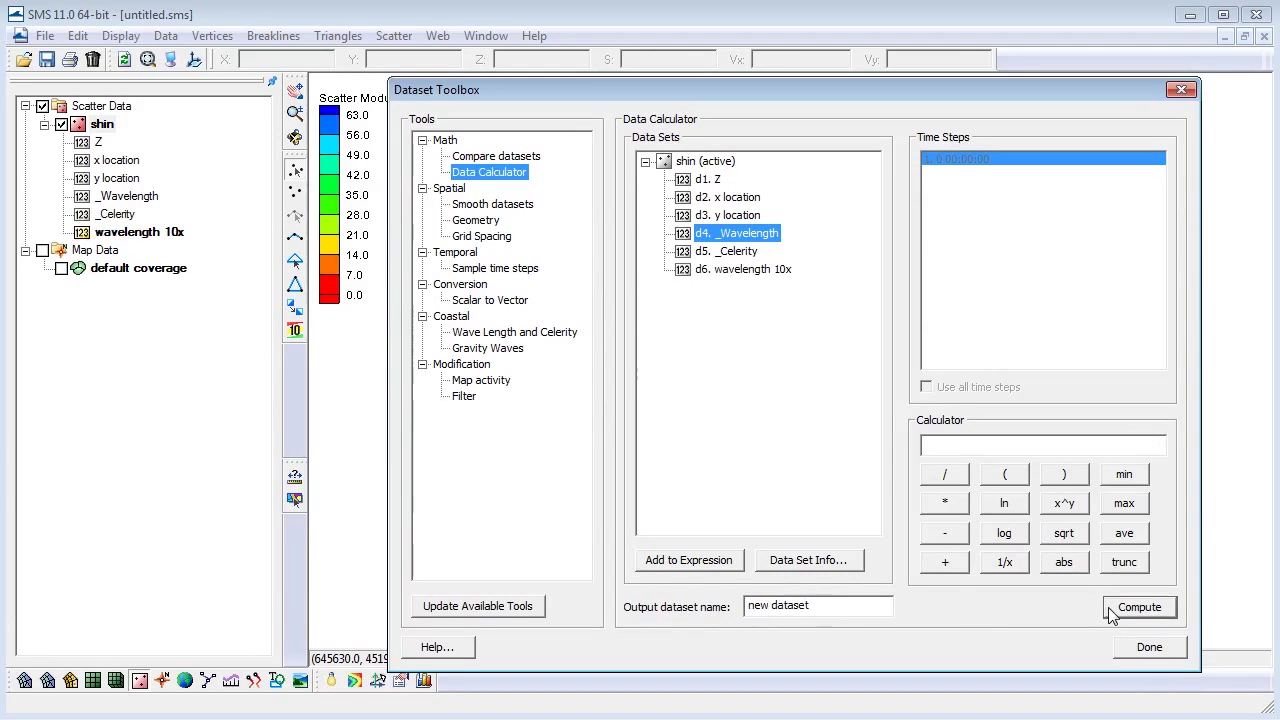
left_click(777, 270)
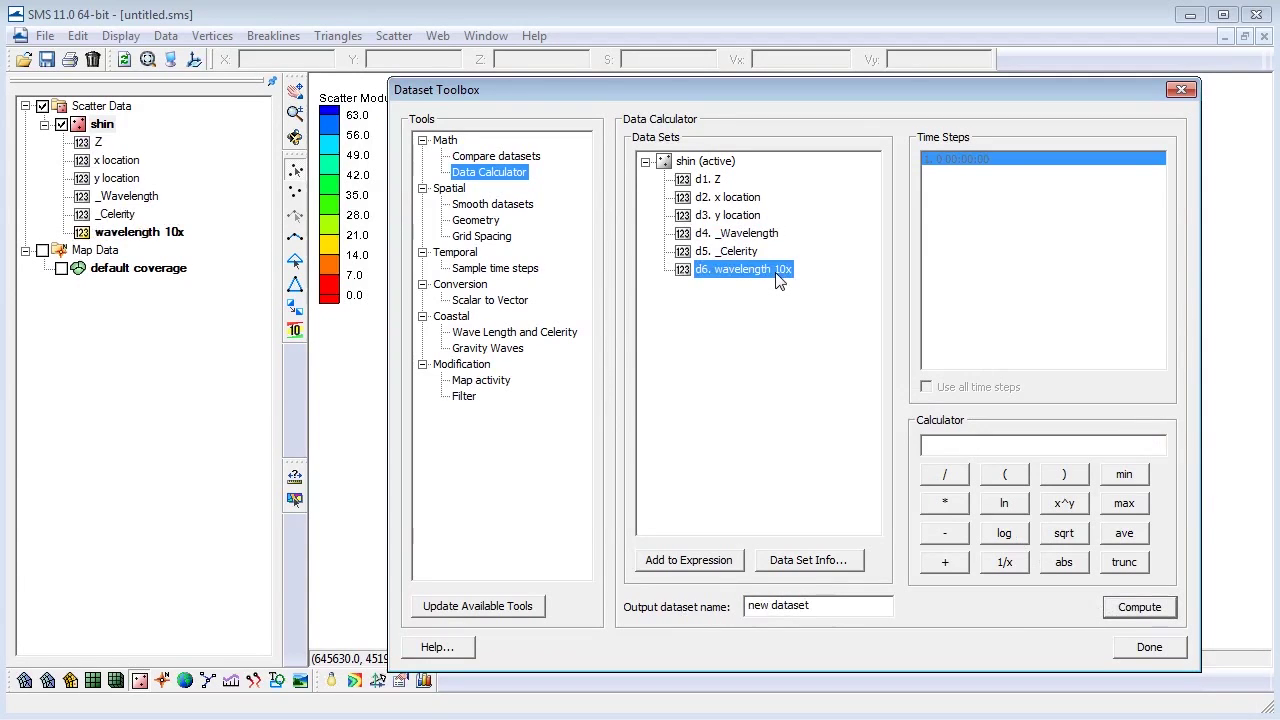
left_click(1124, 650)
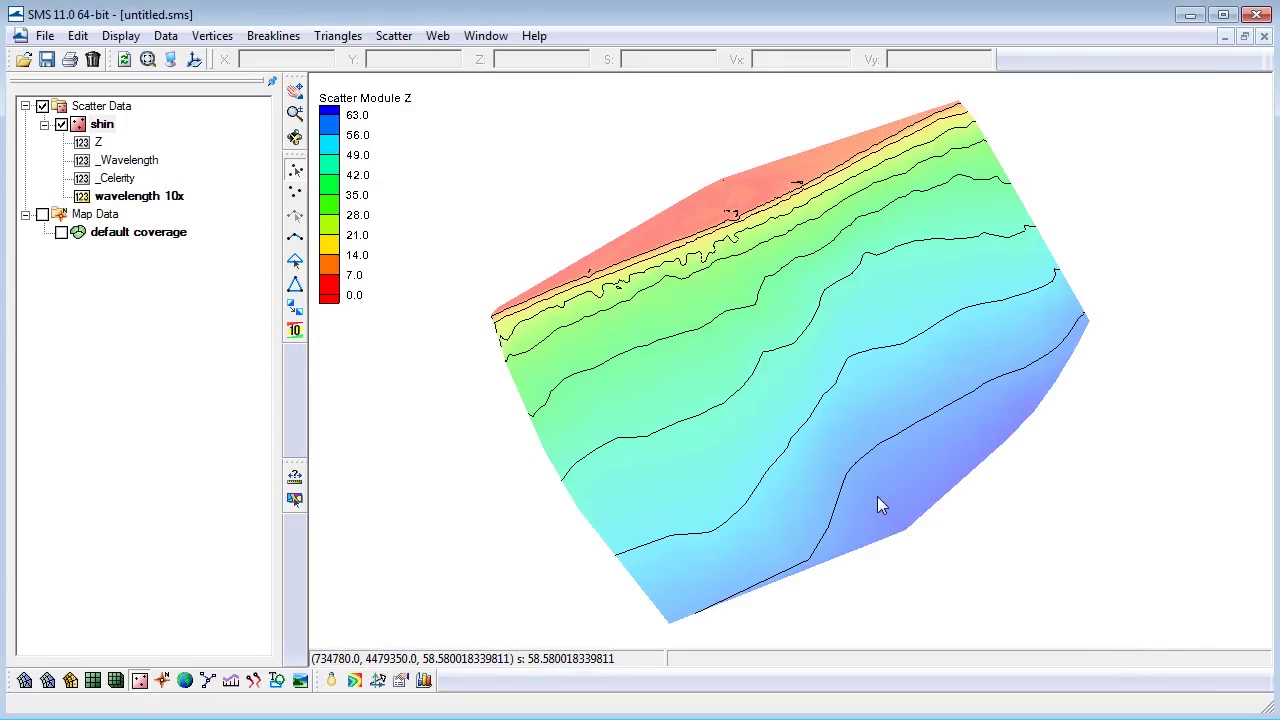
Step: Zoom into the inlet, inspect a vertex's wavelength 10x value, and select its X coordinate
scroll(736, 212, "up", 5)
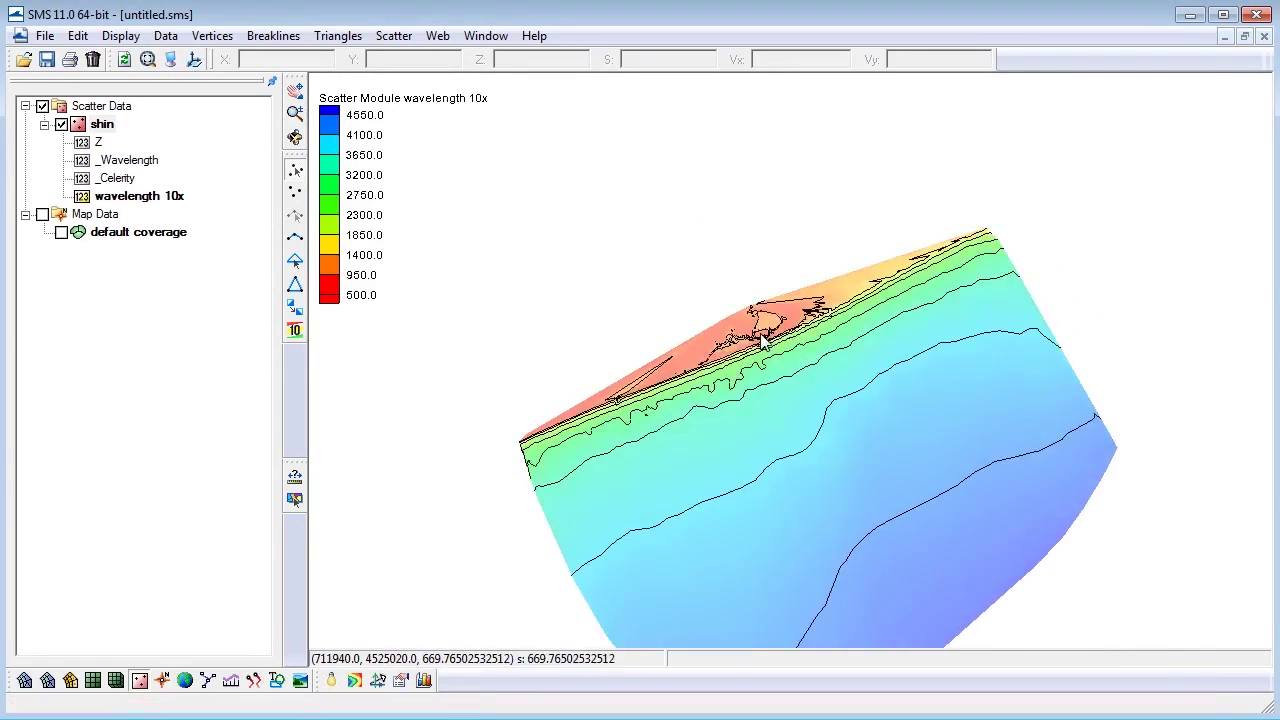
scroll(771, 348, "up", 6)
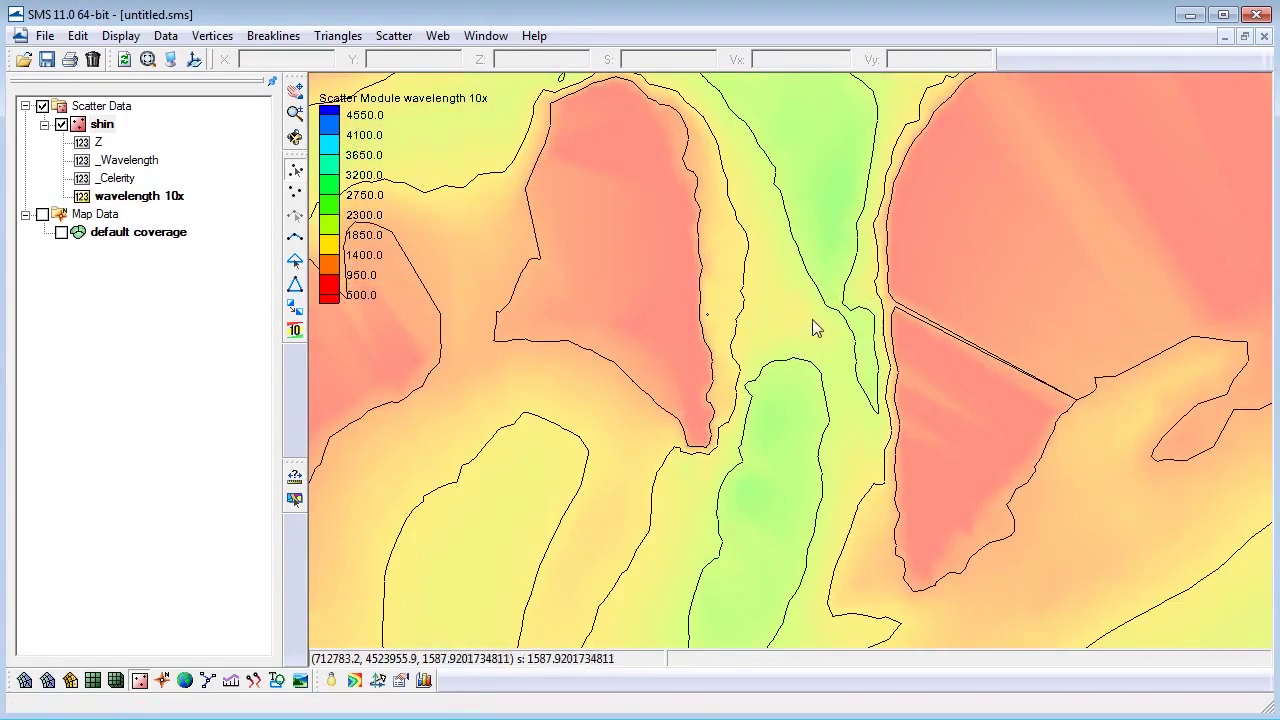
left_click(819, 314)
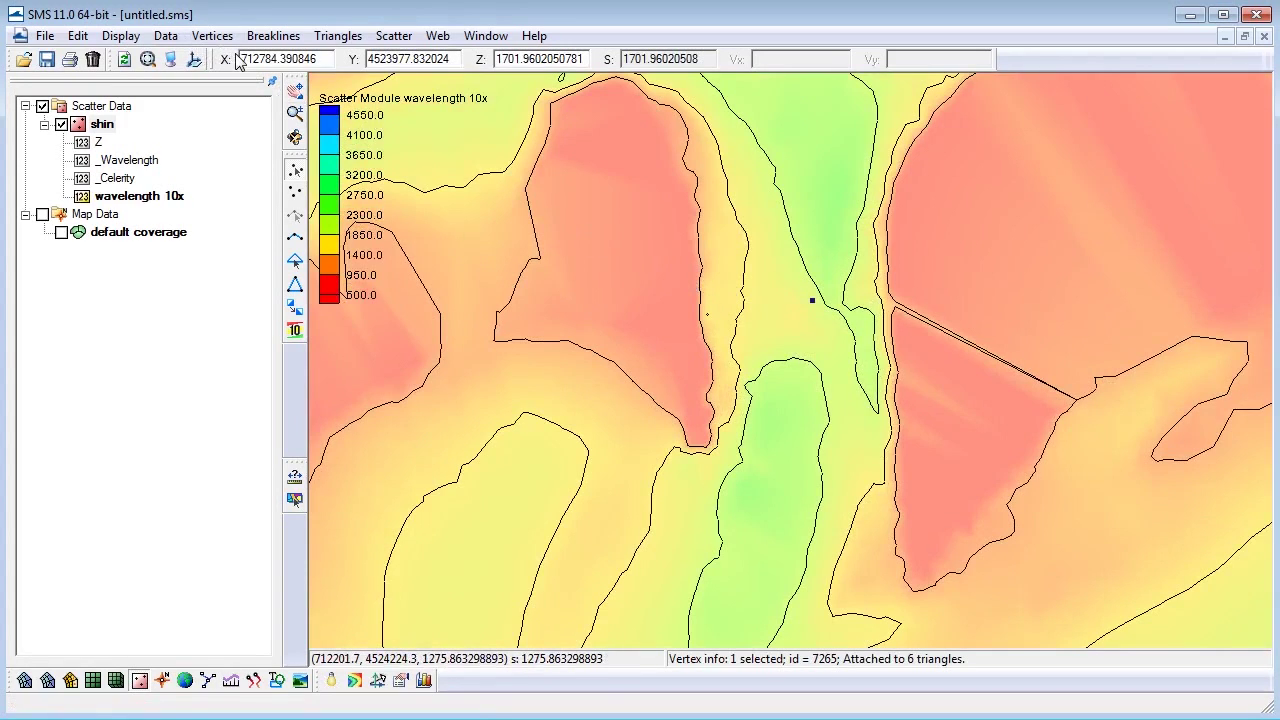
left_click_drag(242, 62, 452, 60)
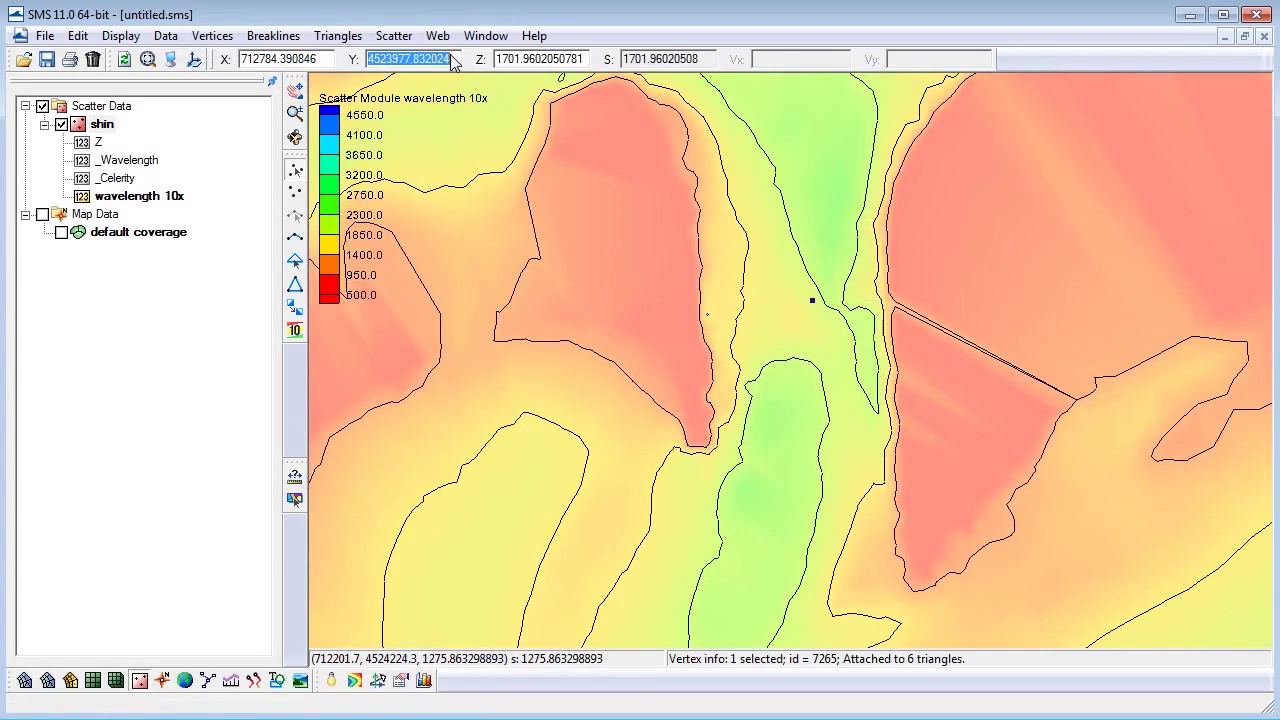
left_click(179, 38)
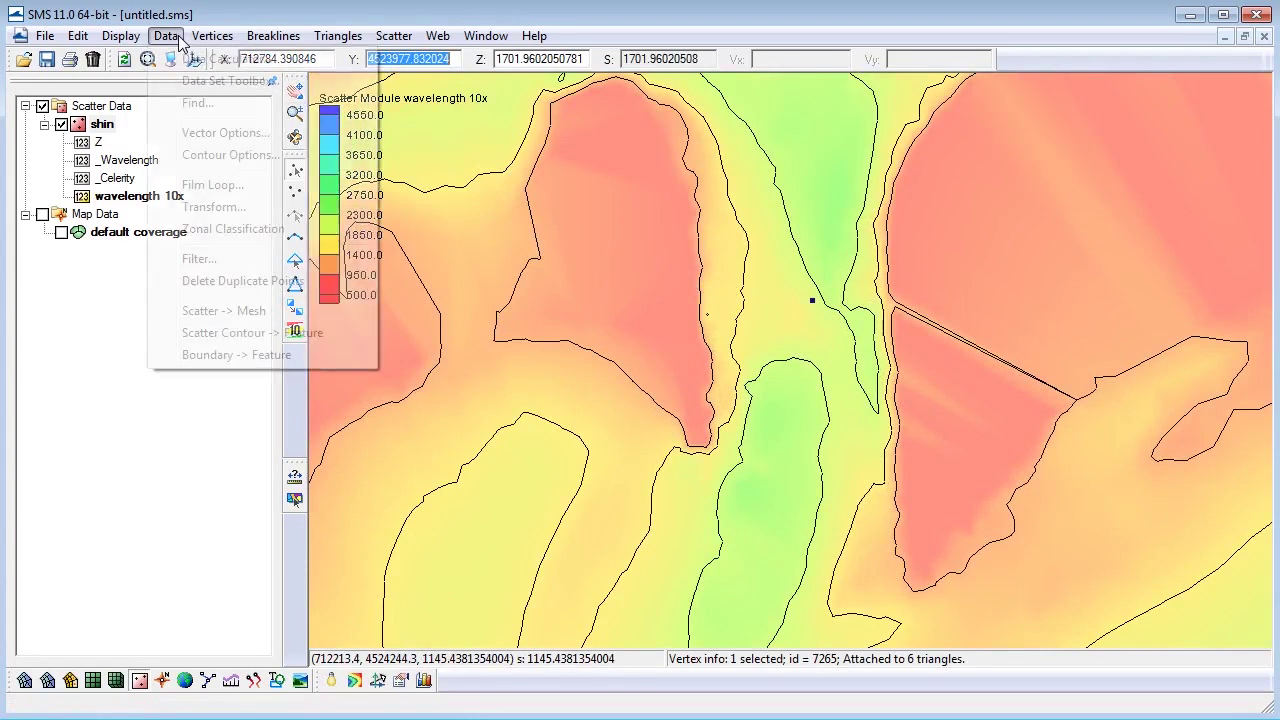
Step: In the Data Calculator, name the output 'distance' and enter sqrt((d5-712784)^2+( for the x term
left_click(185, 81)
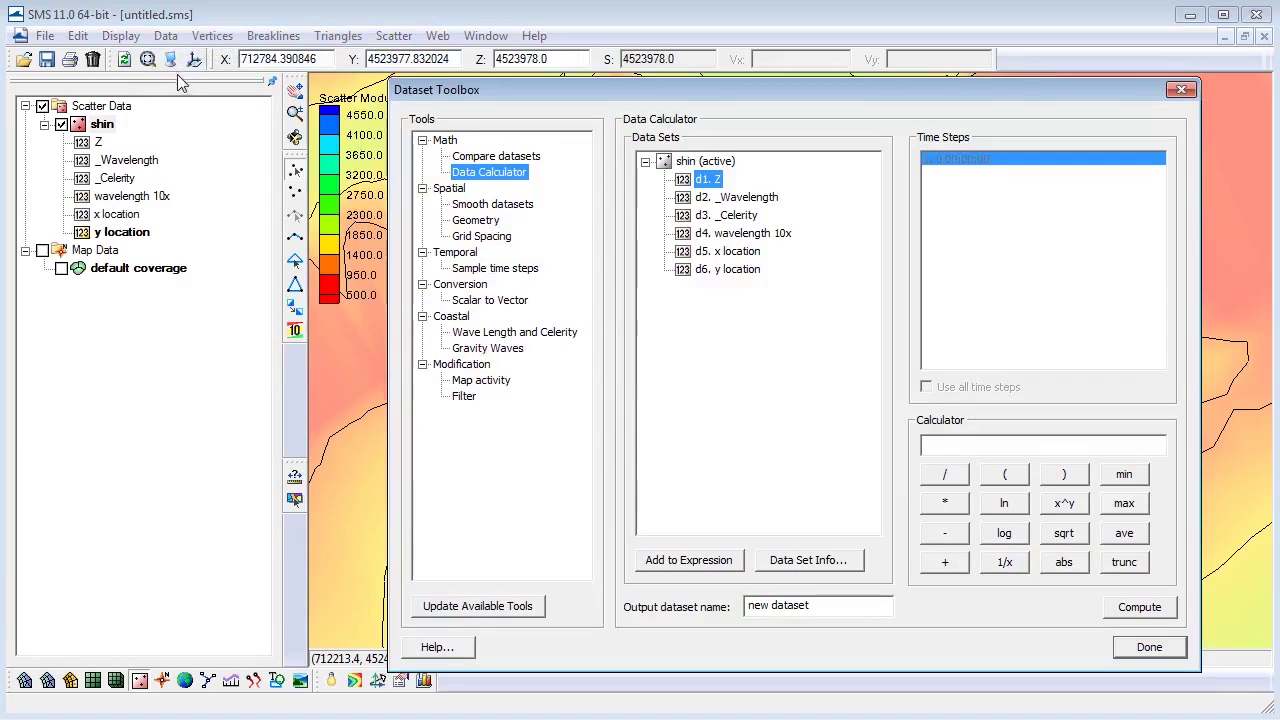
left_click_drag(812, 607, 711, 583)
type("distance")
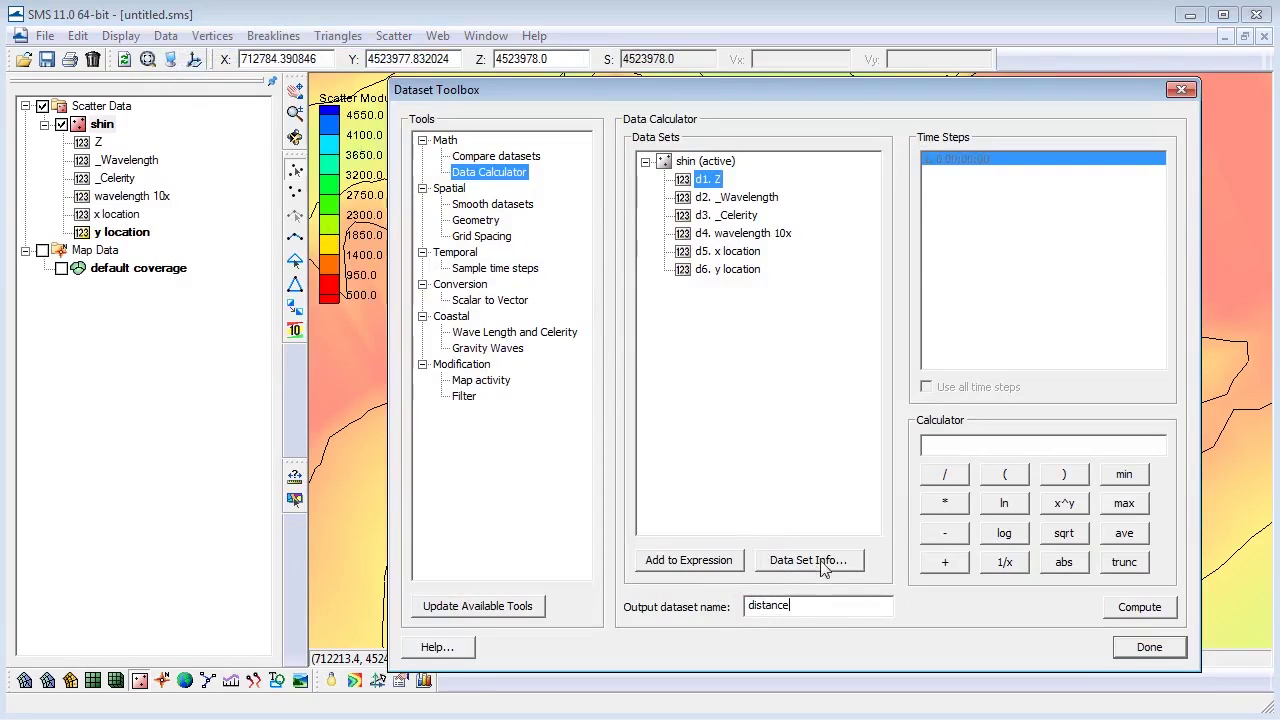
left_click(1052, 538)
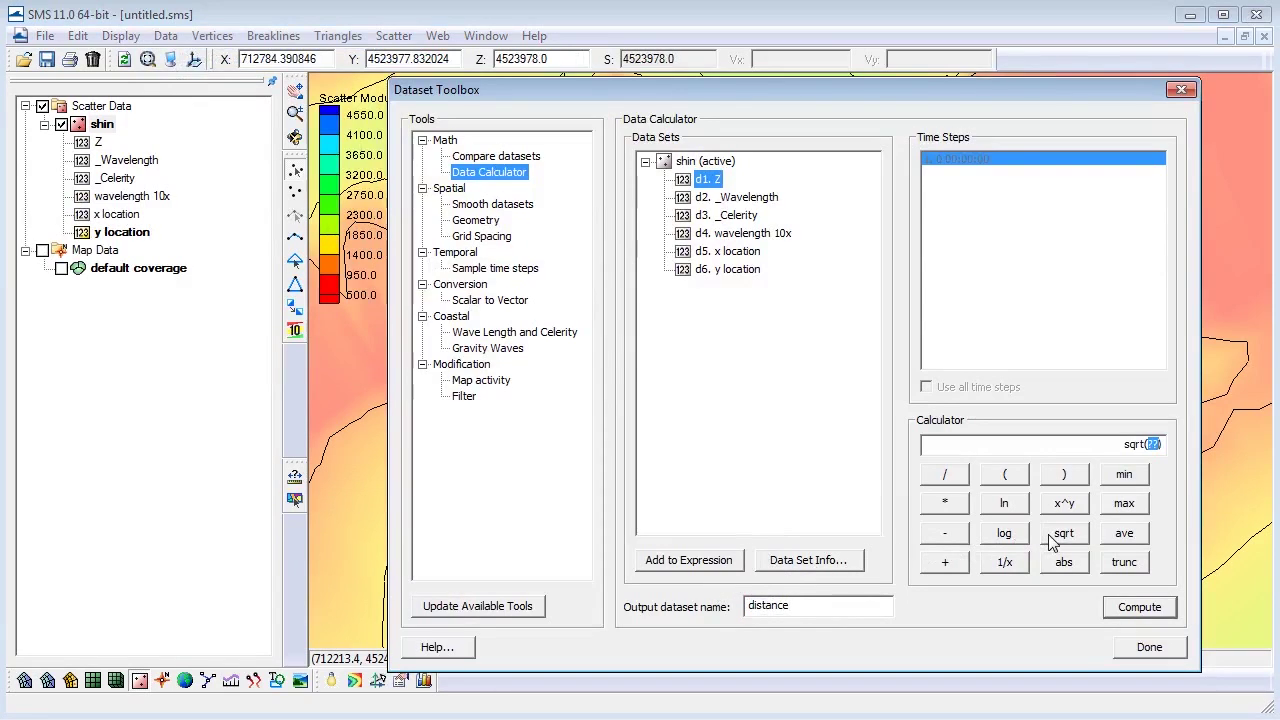
type("(")
double_click(748, 251)
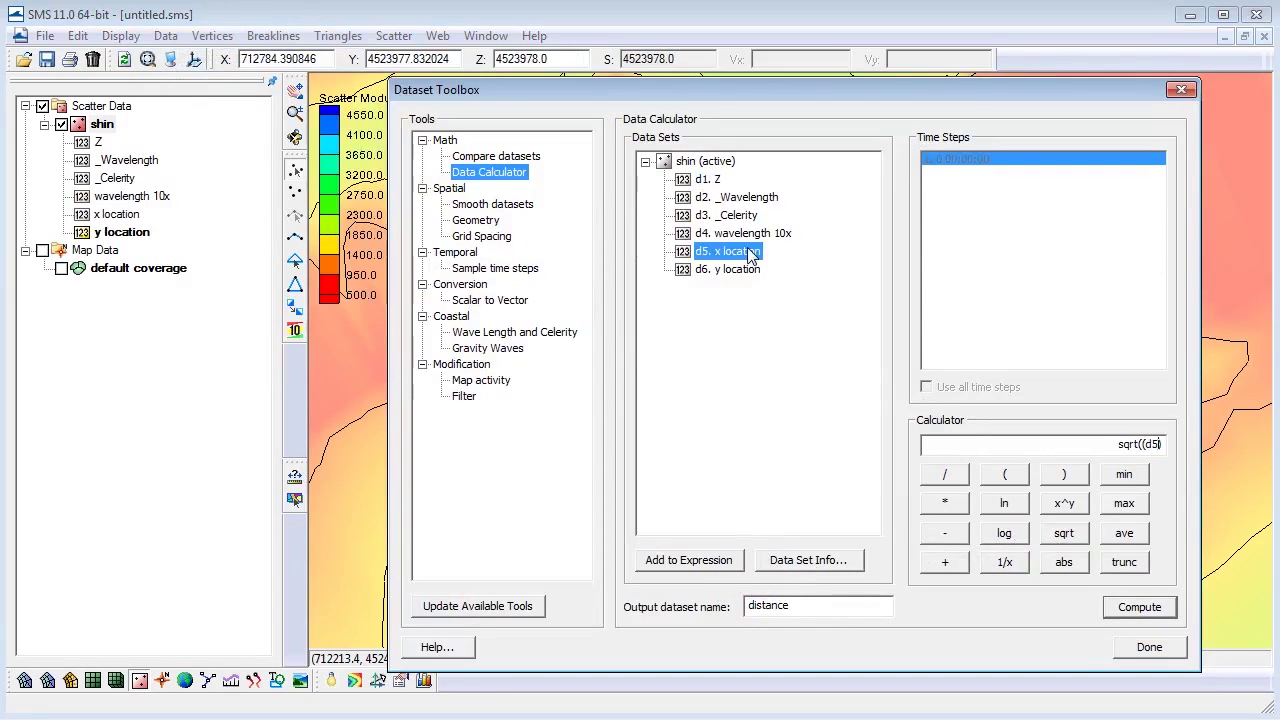
type("-712784)")
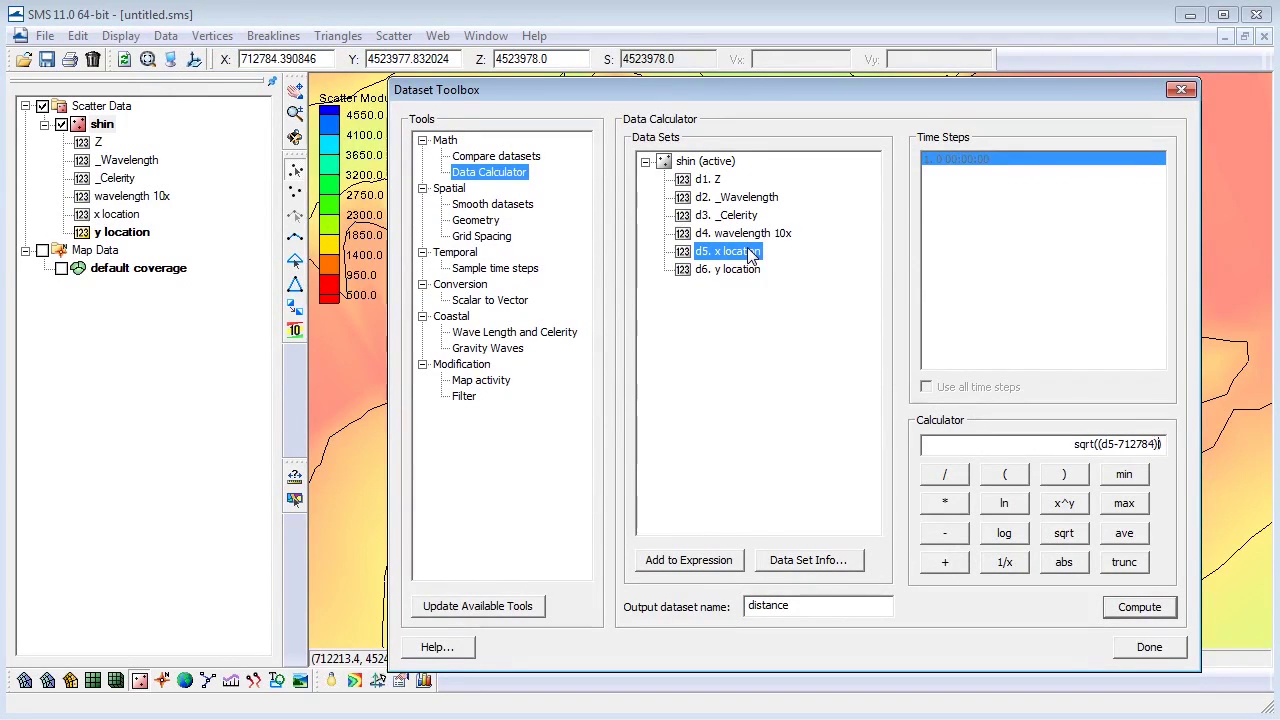
type("^2+(")
Step: Finish the formula with (d6-4523977)^2, compute it, and select the new distance dataset
double_click(746, 272)
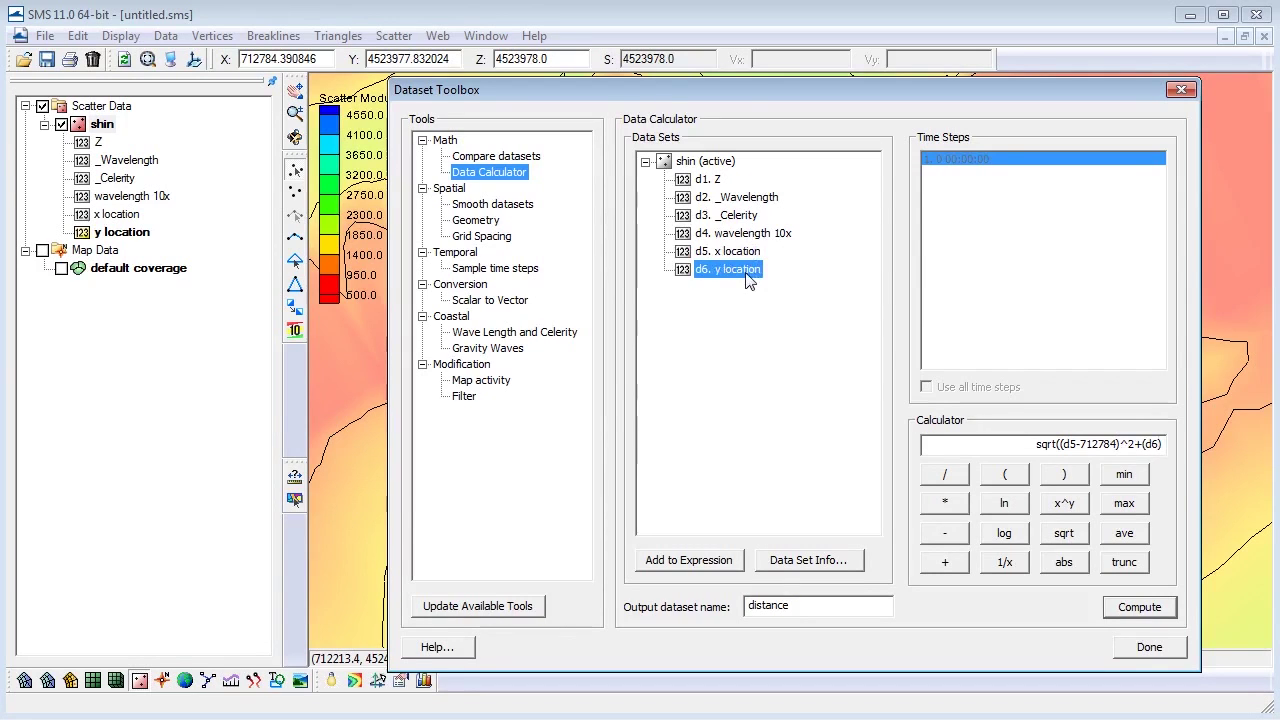
type("-")
type("452")
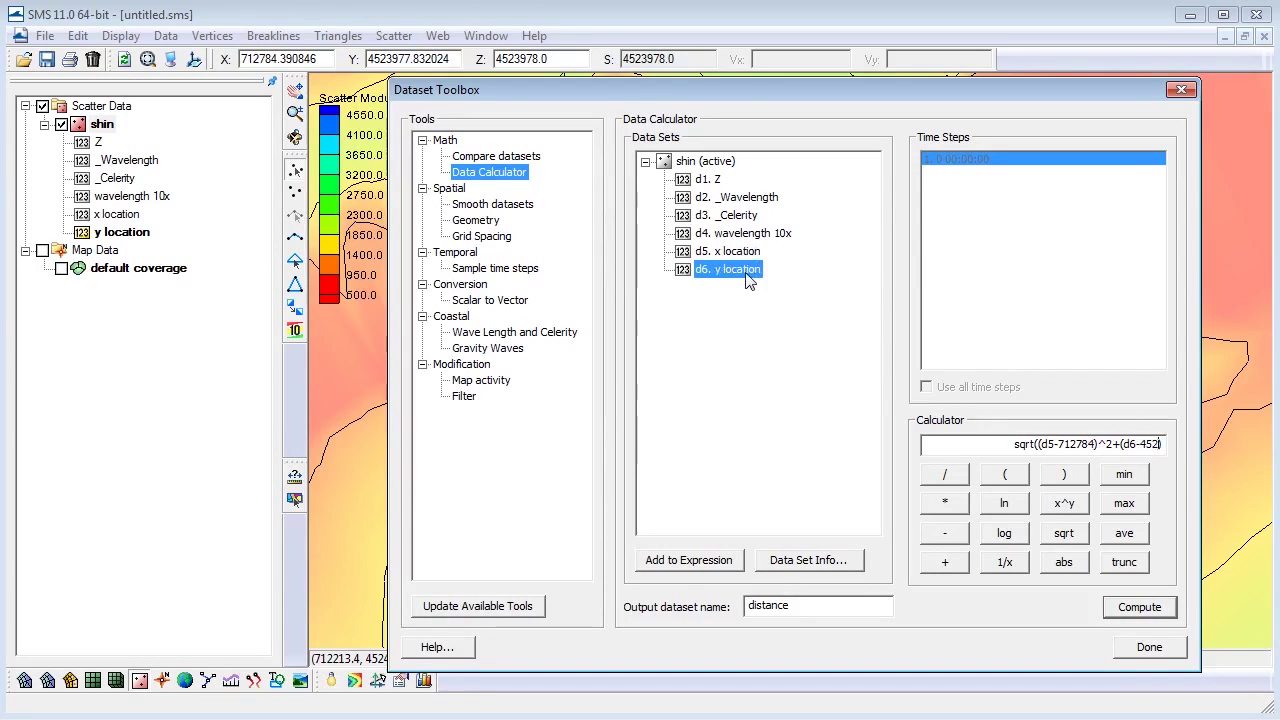
type("3977)")
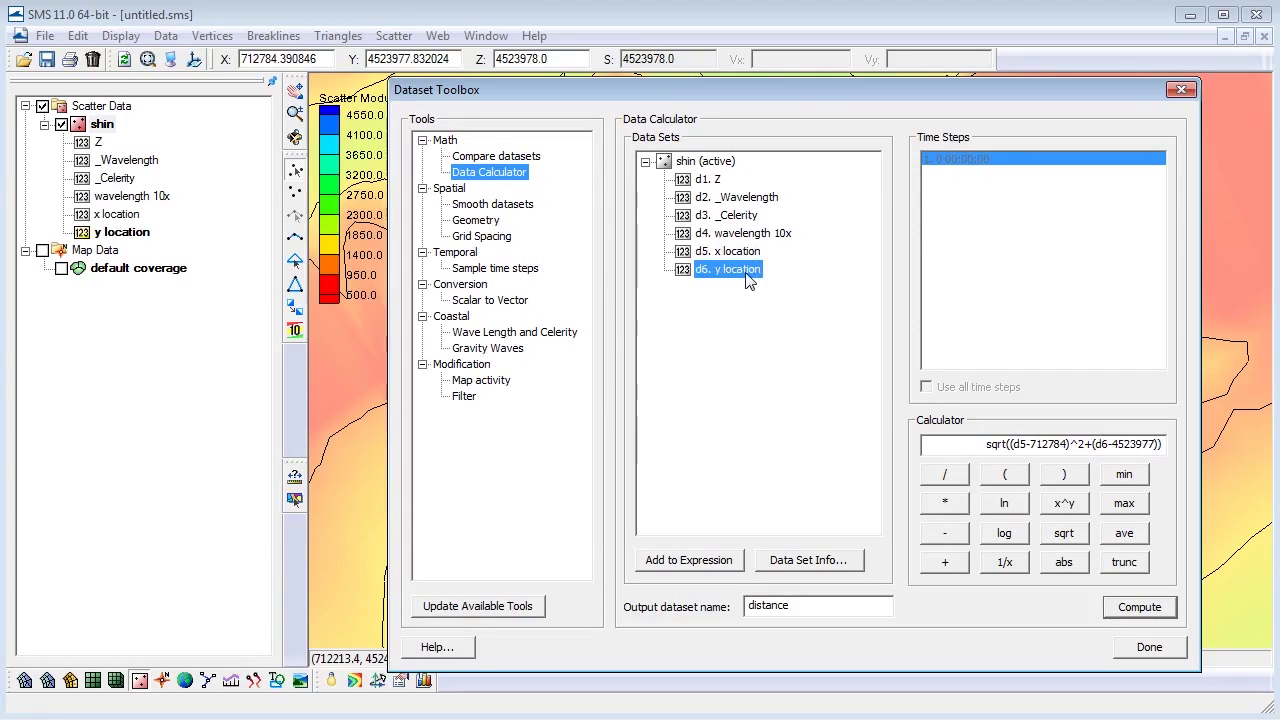
key("BackSpace")
type("^2)")
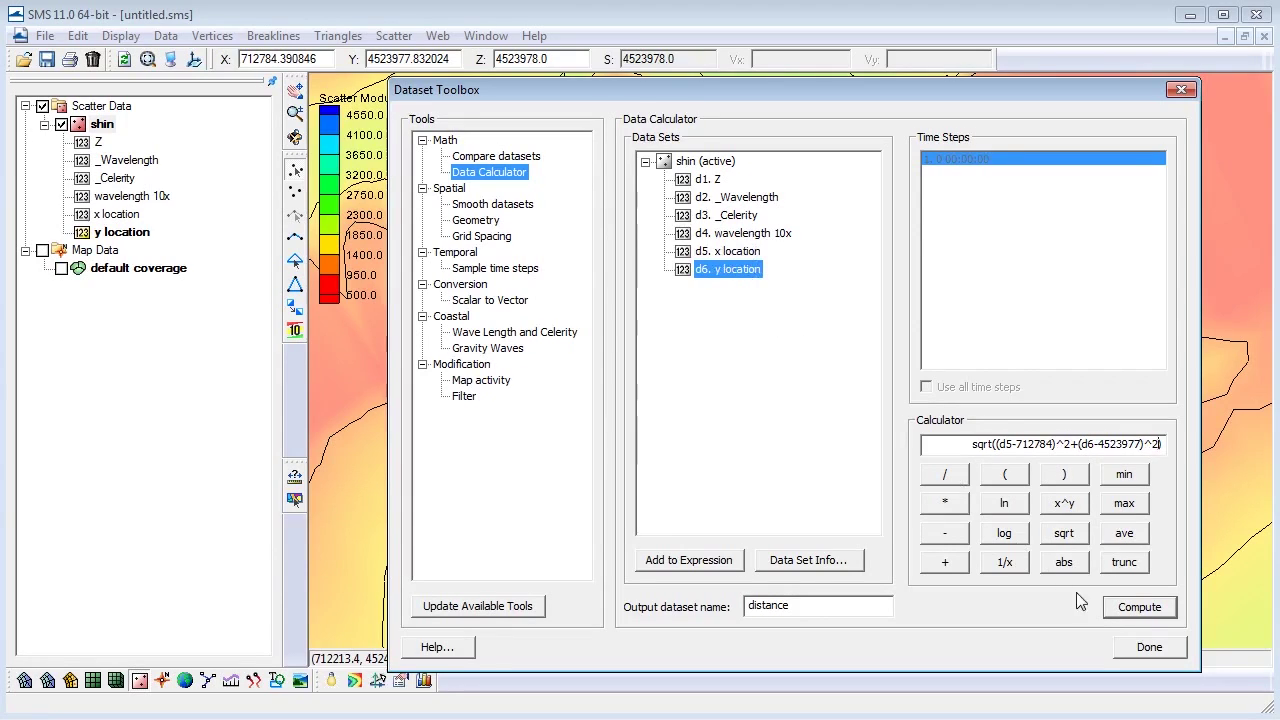
left_click(1117, 621)
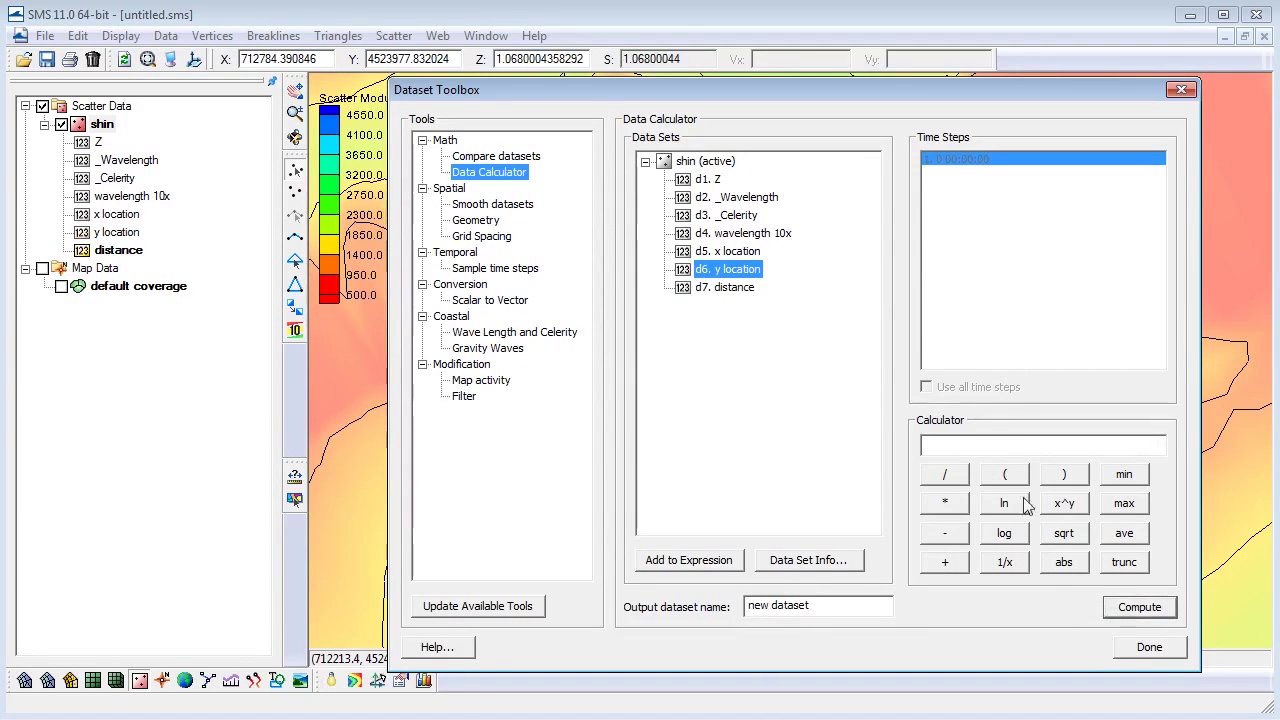
left_click(740, 289)
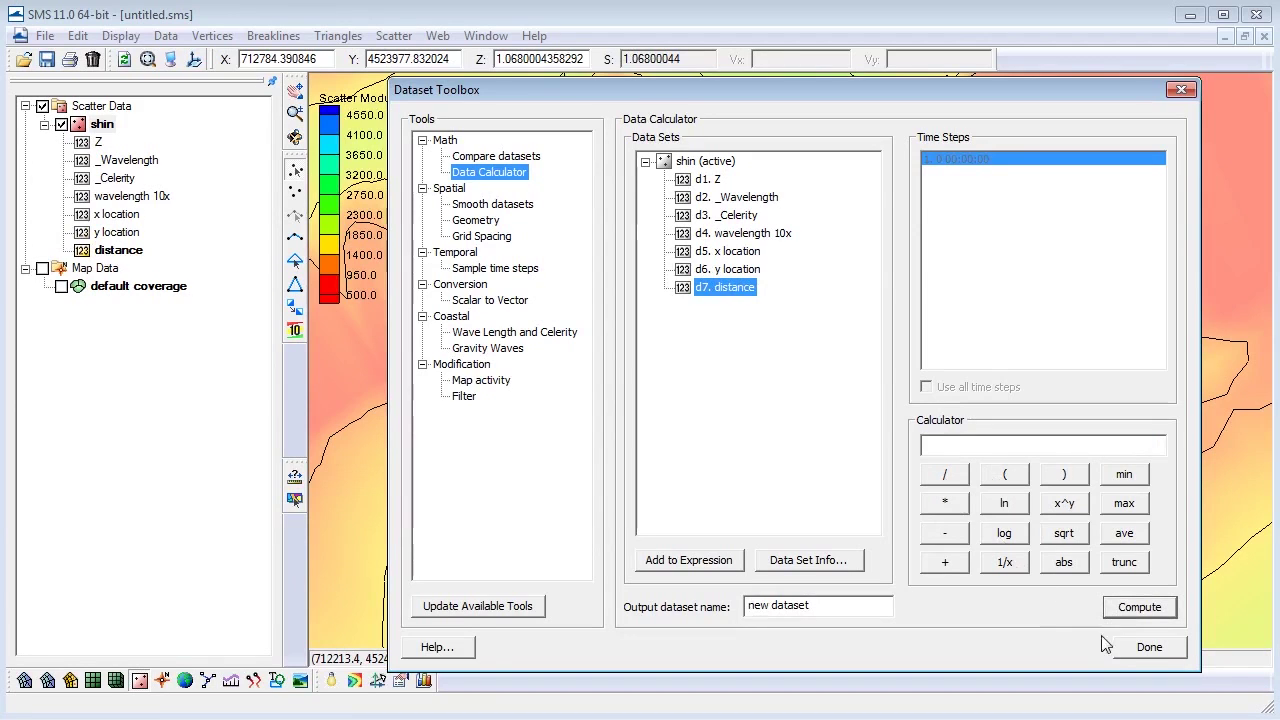
Step: Close the Dataset Toolbox and fit the whole mesh to show the distance contours
left_click(1146, 648)
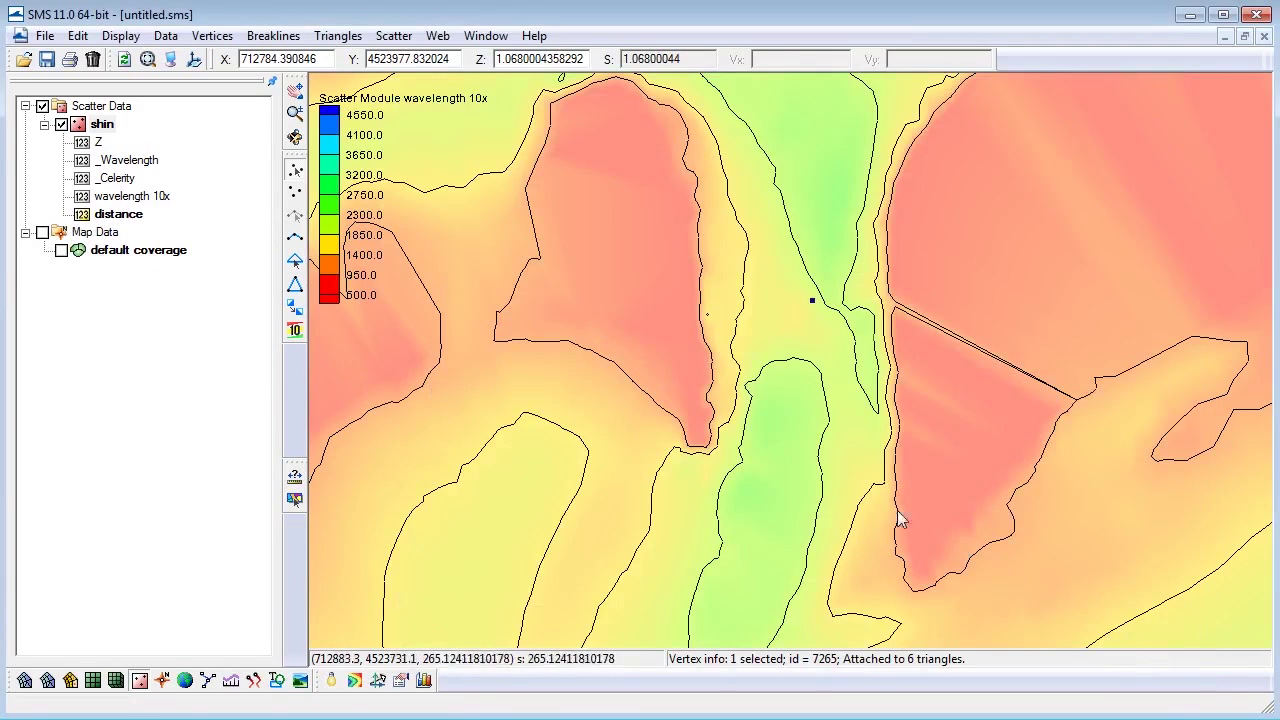
left_click(147, 59)
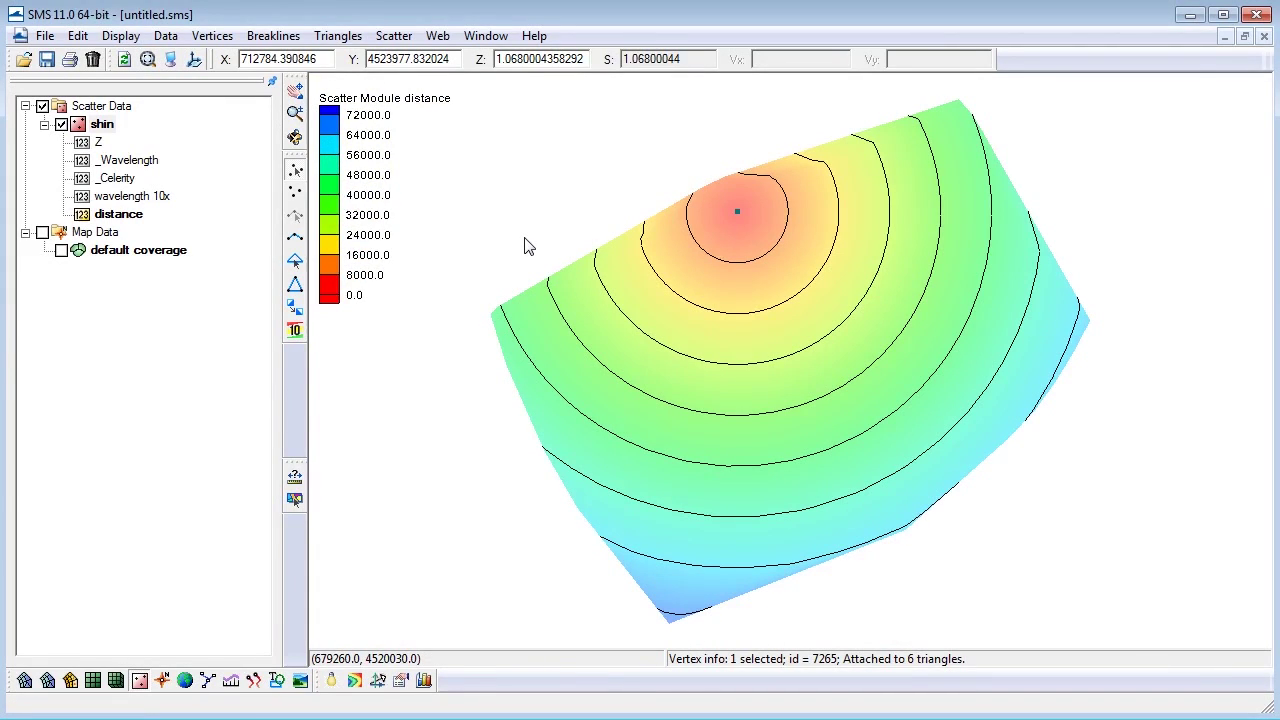
left_click(170, 38)
Step: Name a new calculator output 'scale', insert distance, and copy its 65637.2 maximum
left_click(180, 58)
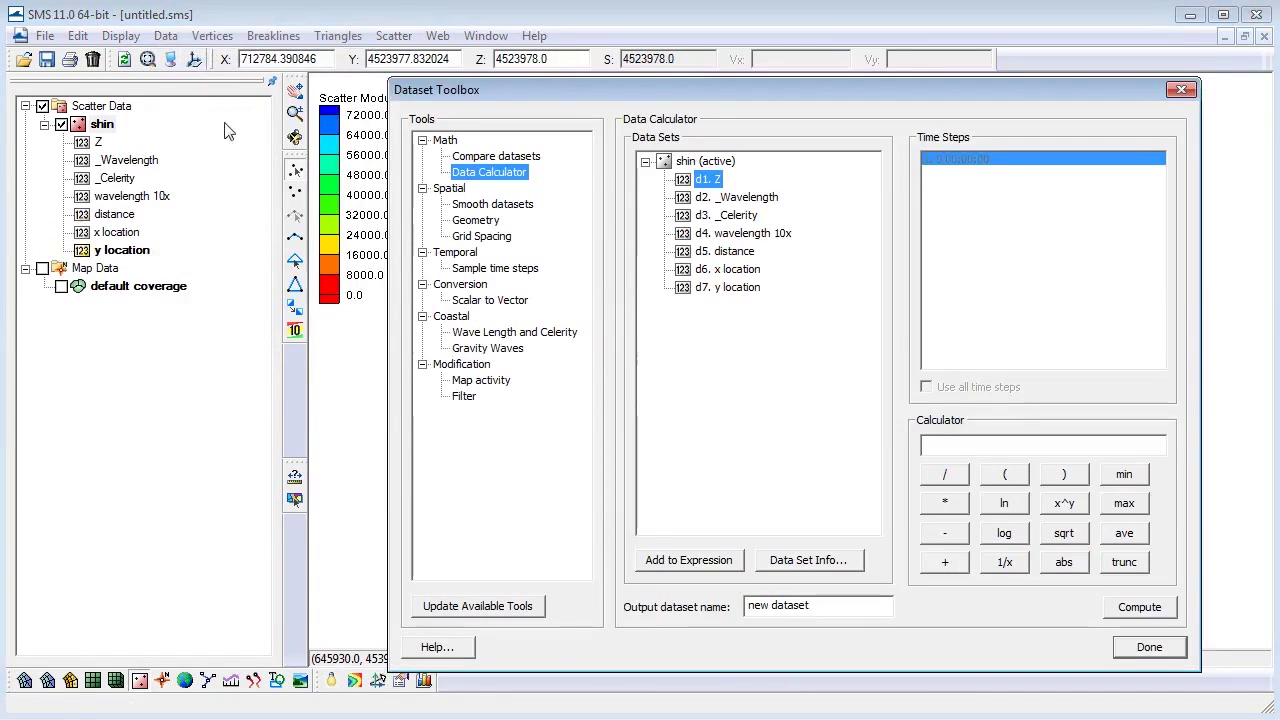
left_click_drag(835, 613, 720, 613)
type("scale")
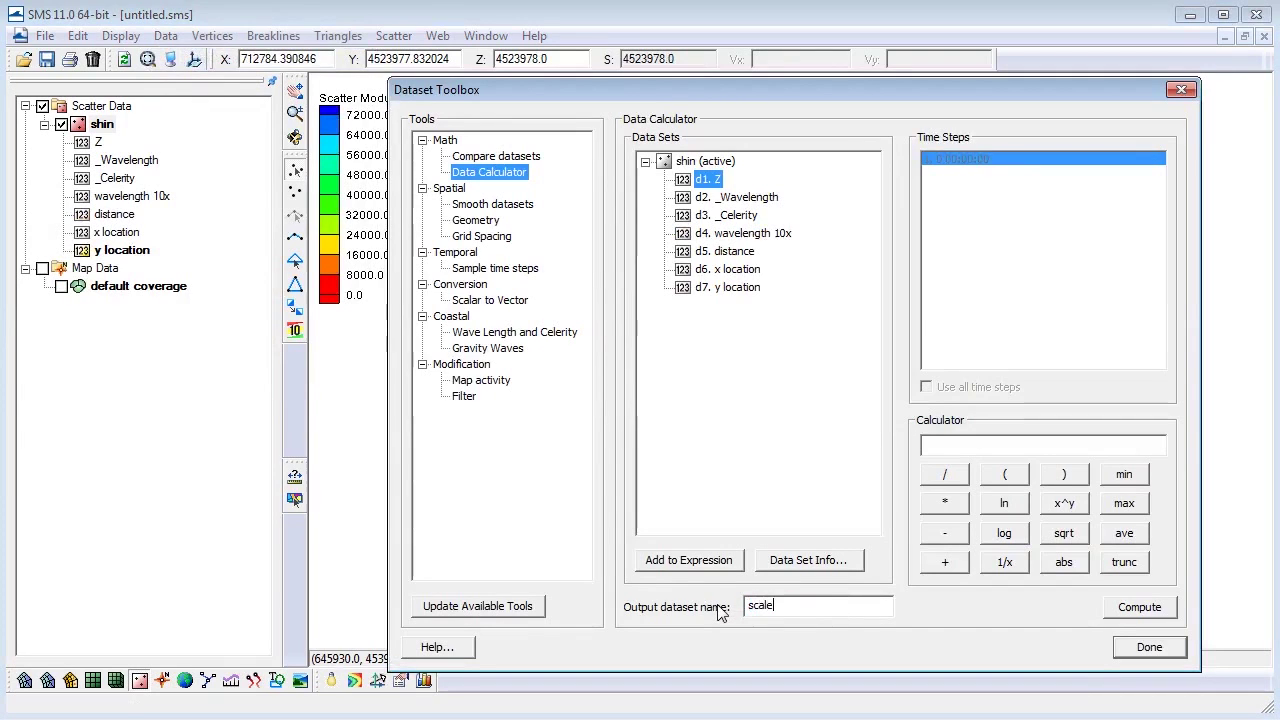
double_click(742, 257)
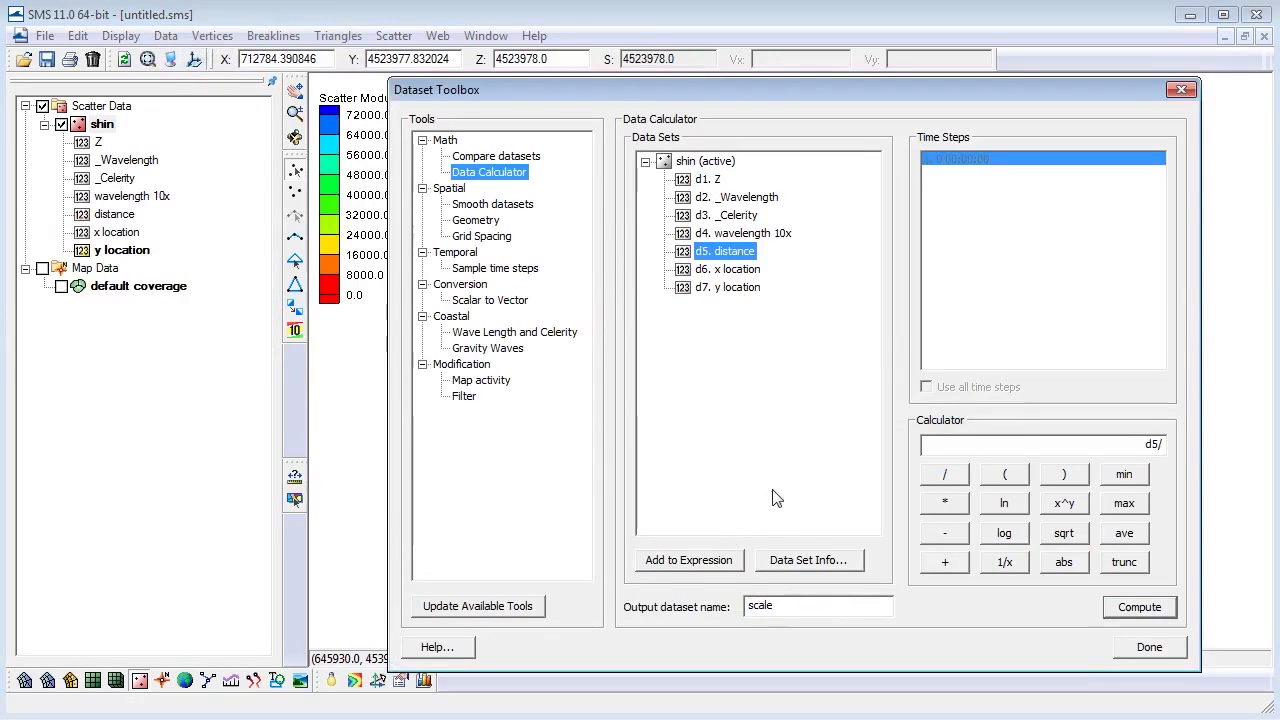
left_click(796, 567)
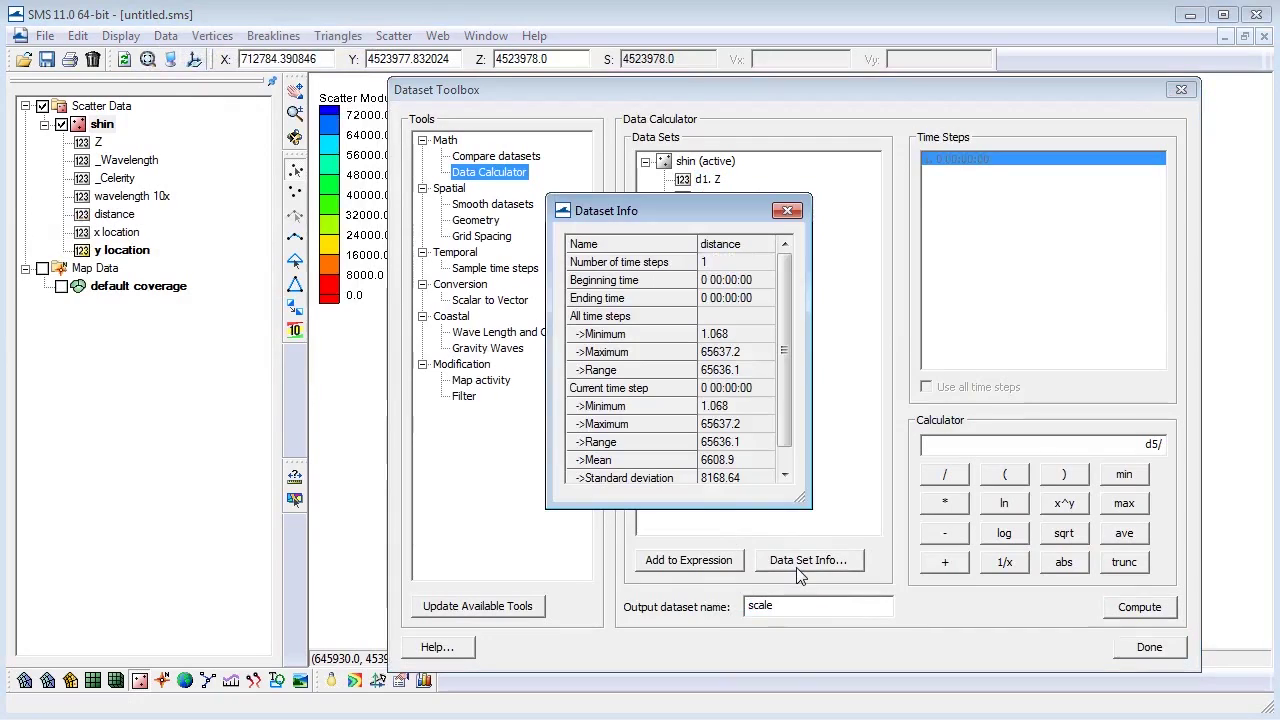
left_click(748, 352)
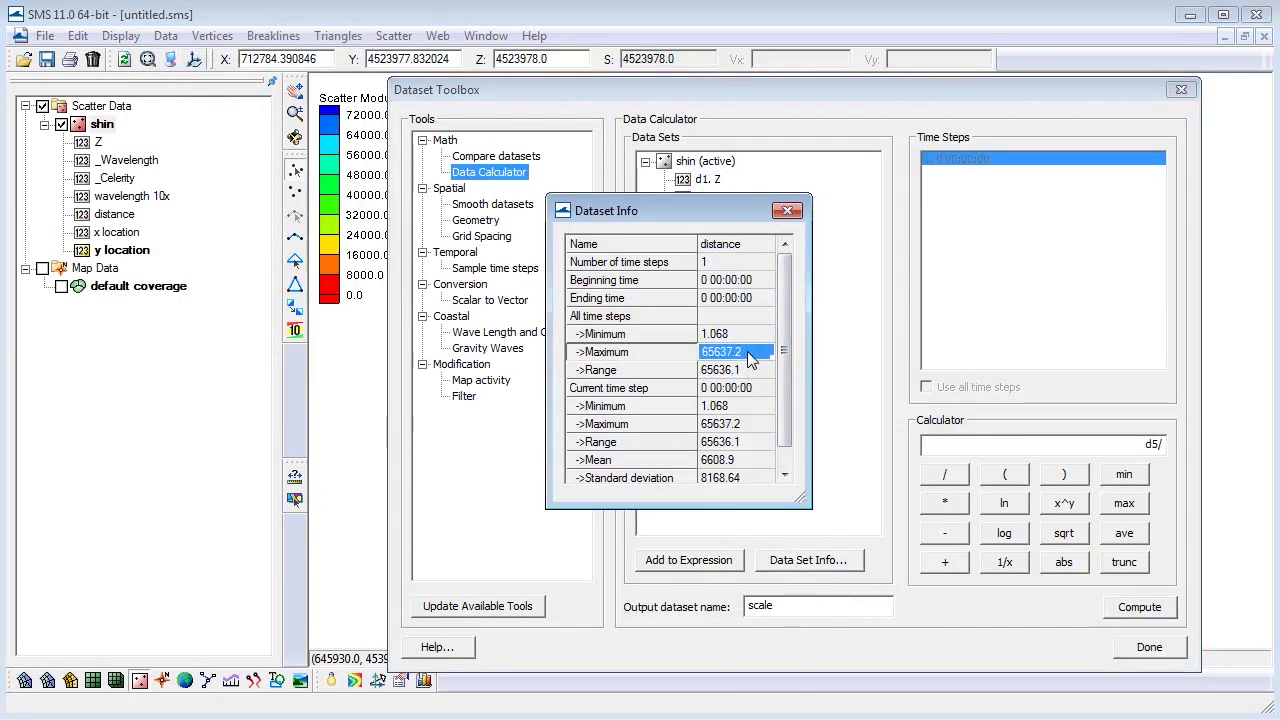
left_click(787, 212)
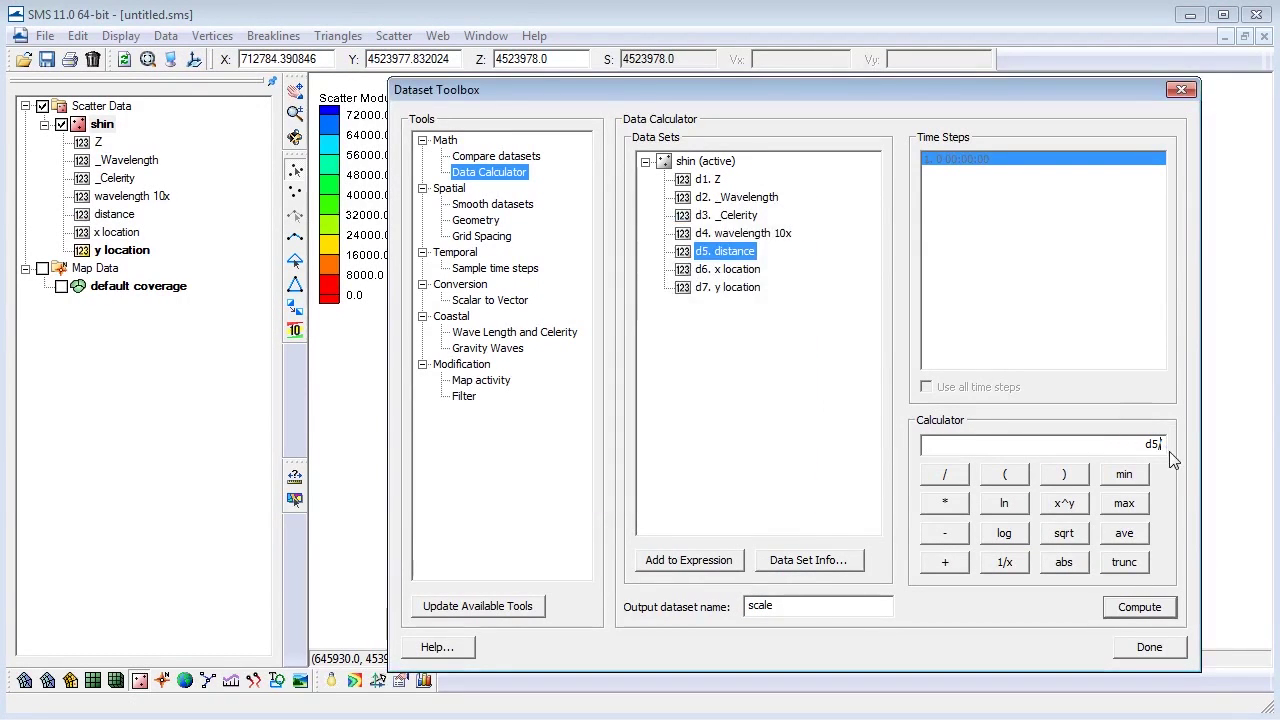
Step: Compute scale as d5/65637.2, then name the next output 'radial size'
type("/")
type("65637.2")
left_click(1122, 614)
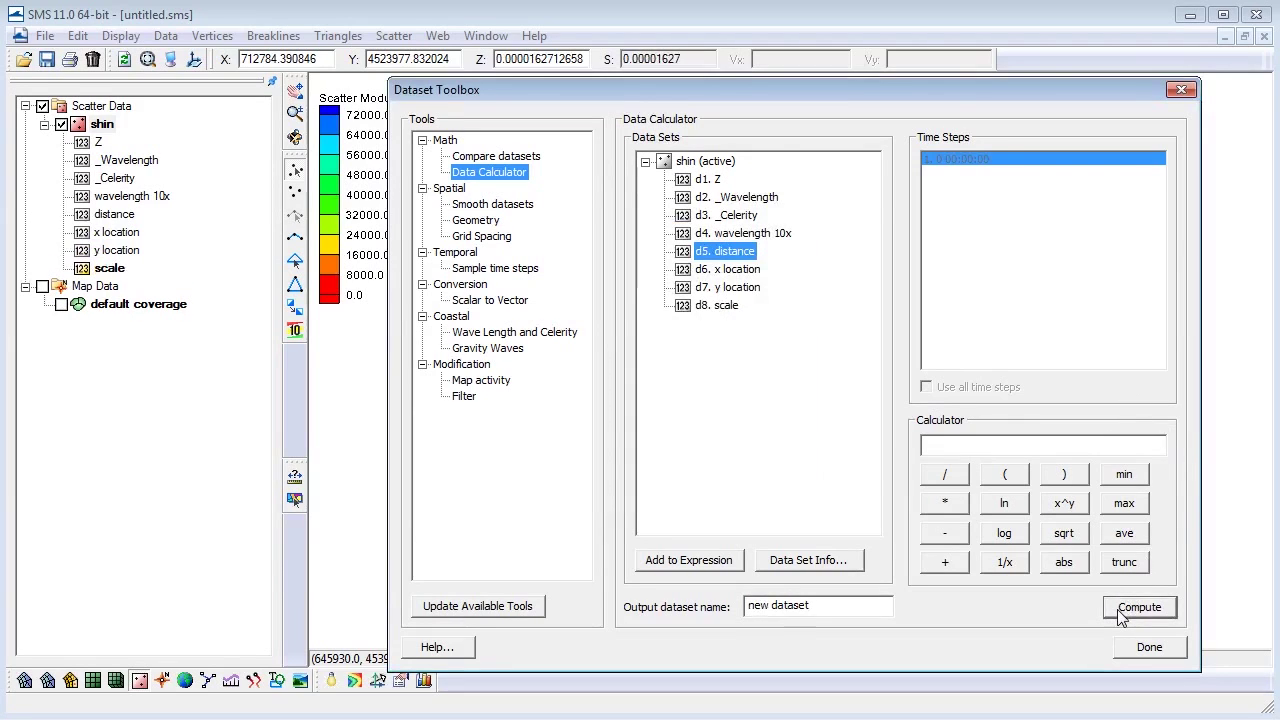
left_click(727, 306)
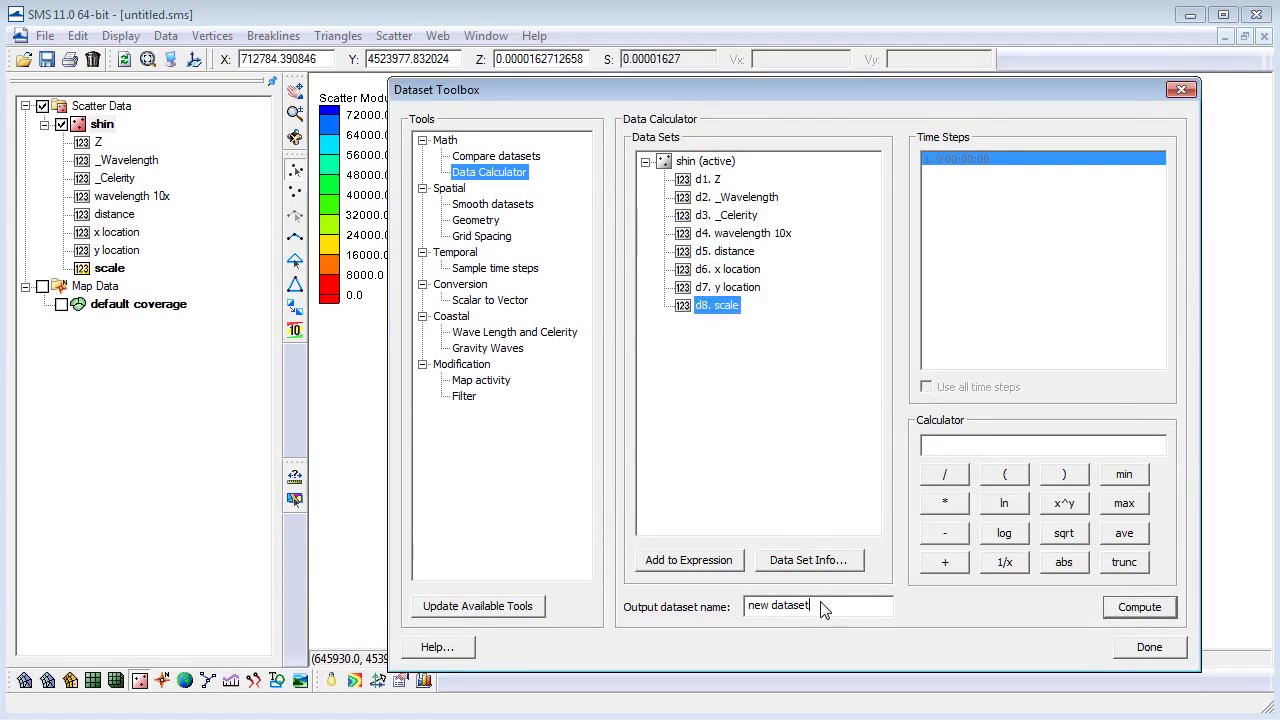
left_click_drag(826, 609, 736, 610)
type("radial size")
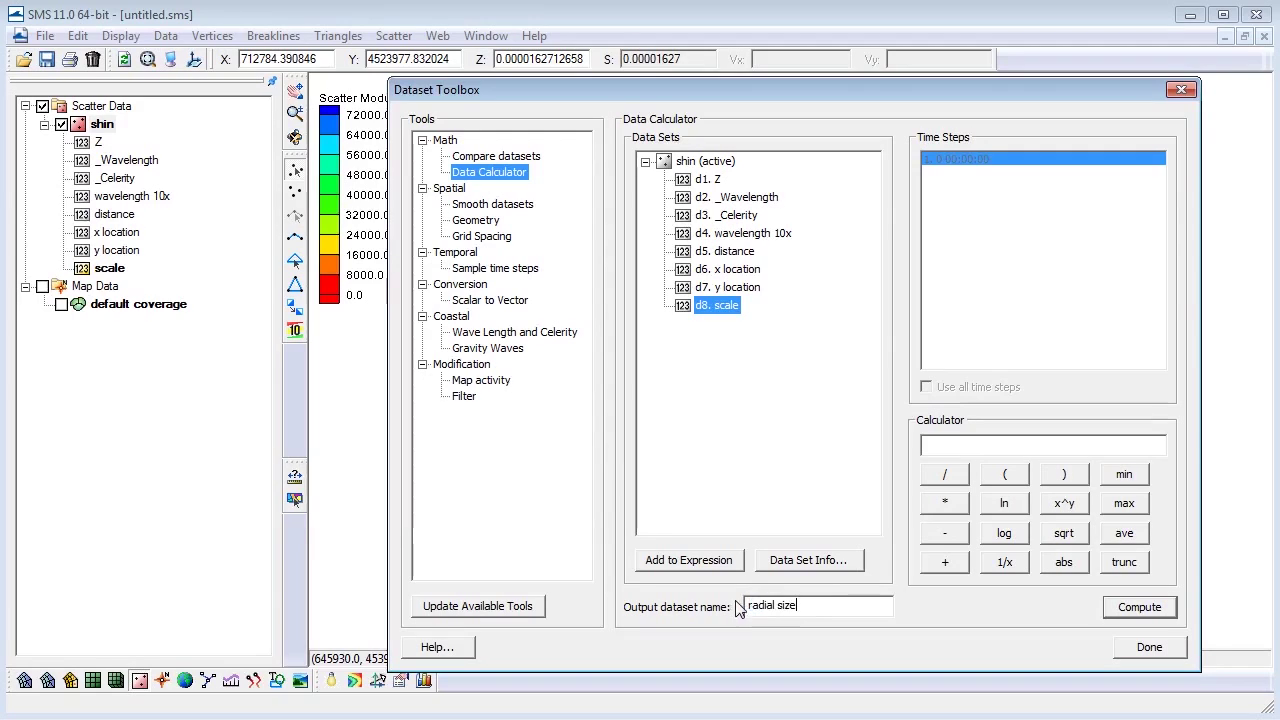
Step: Compute radial size as max(50, d4*d8) from the wavelength 10x and scale datasets
left_click(1122, 503)
type("50")
key("Delete")
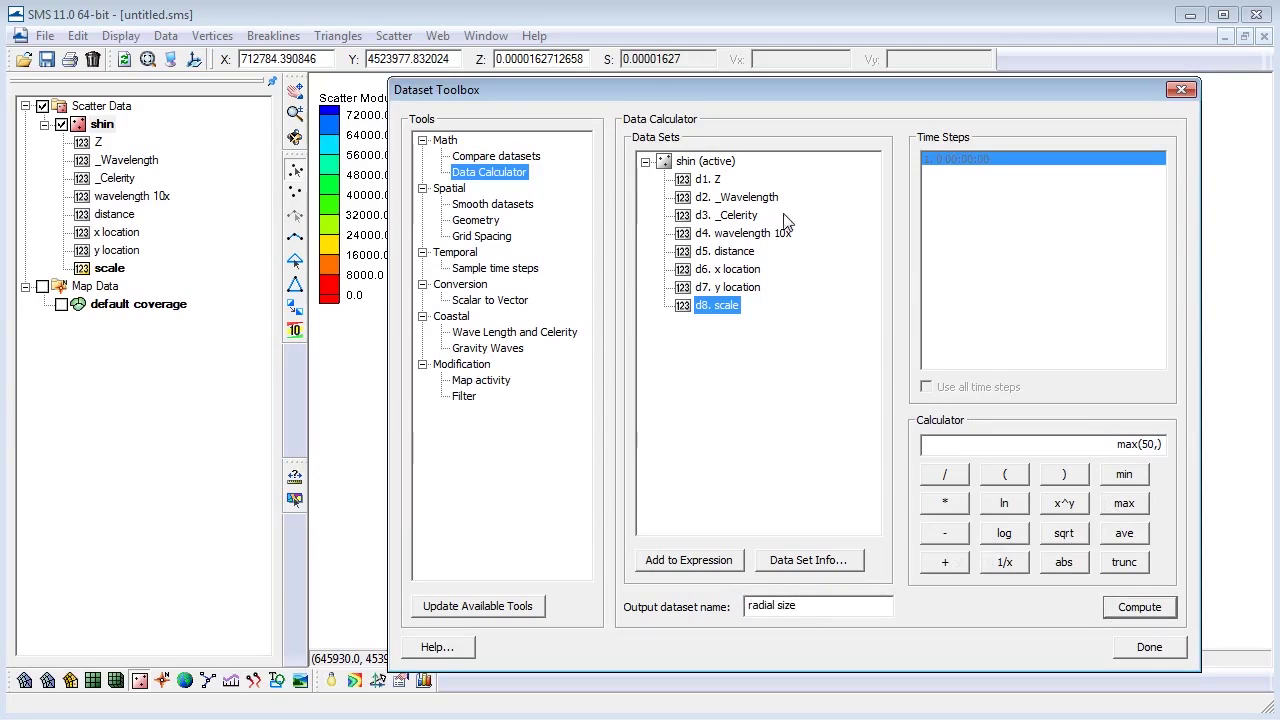
left_click(745, 236)
double_click(745, 236)
type("*")
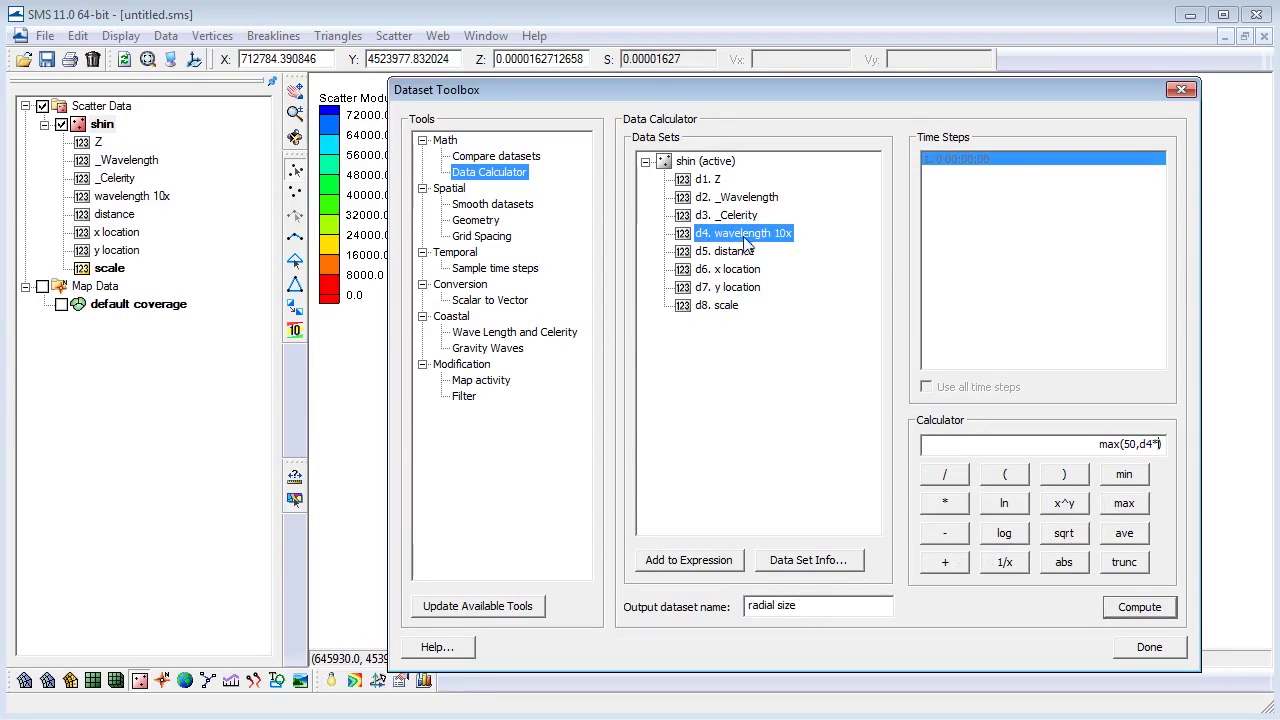
double_click(727, 308)
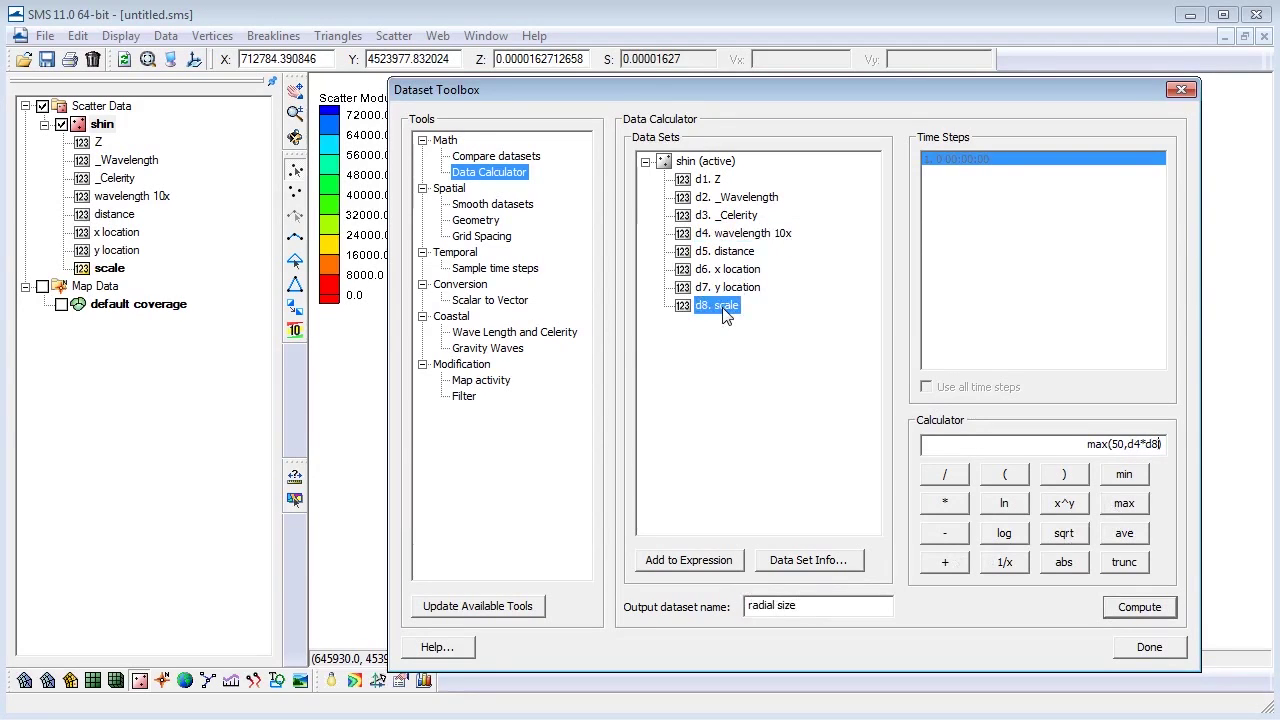
left_click(1115, 622)
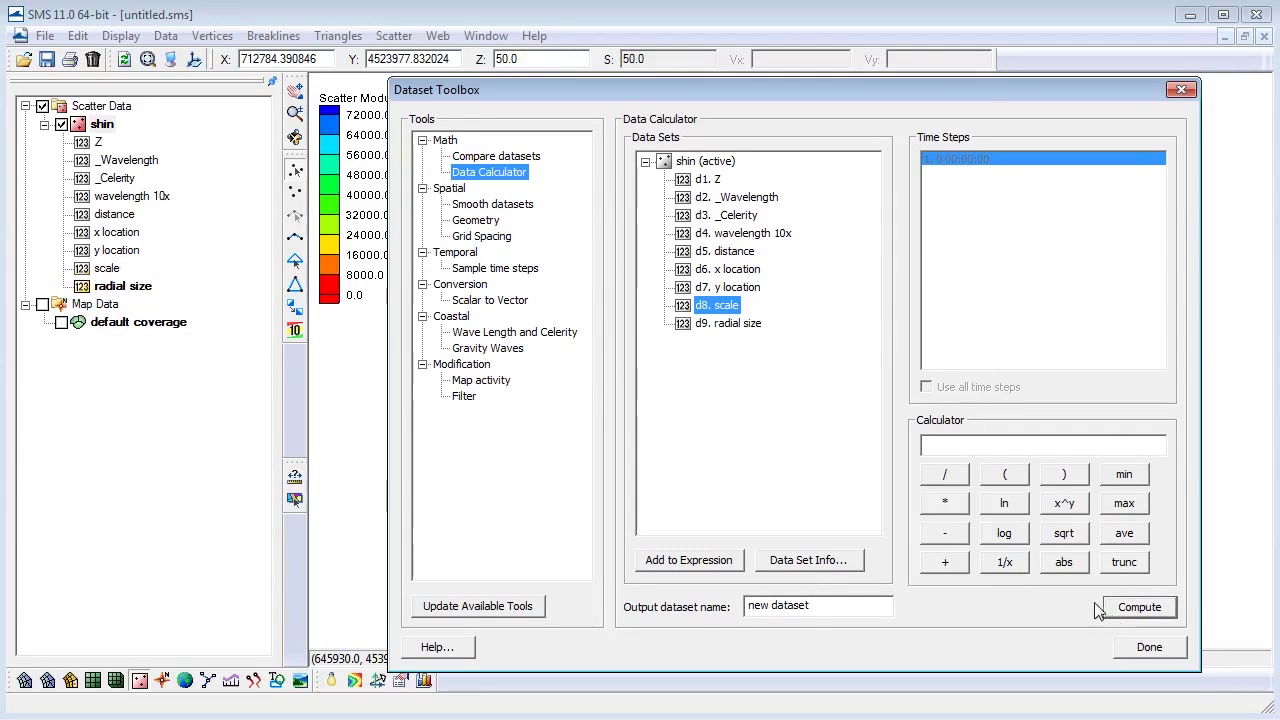
left_click(742, 326)
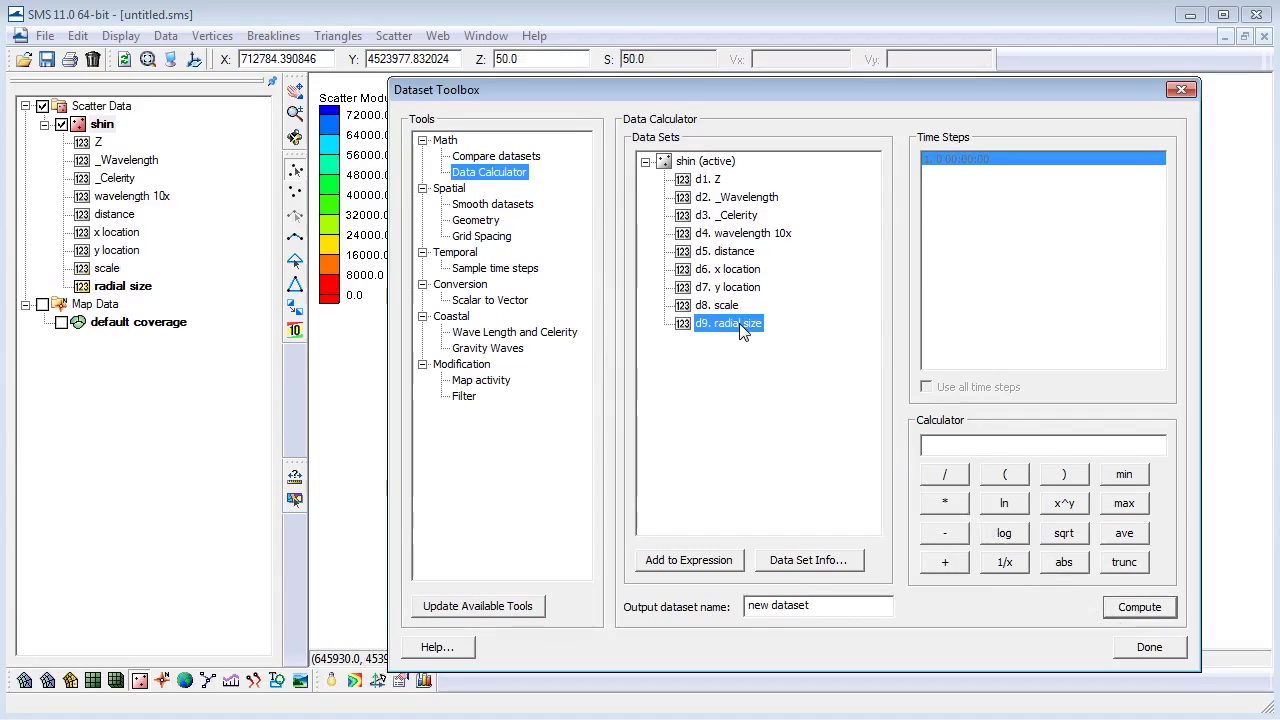
left_click(458, 206)
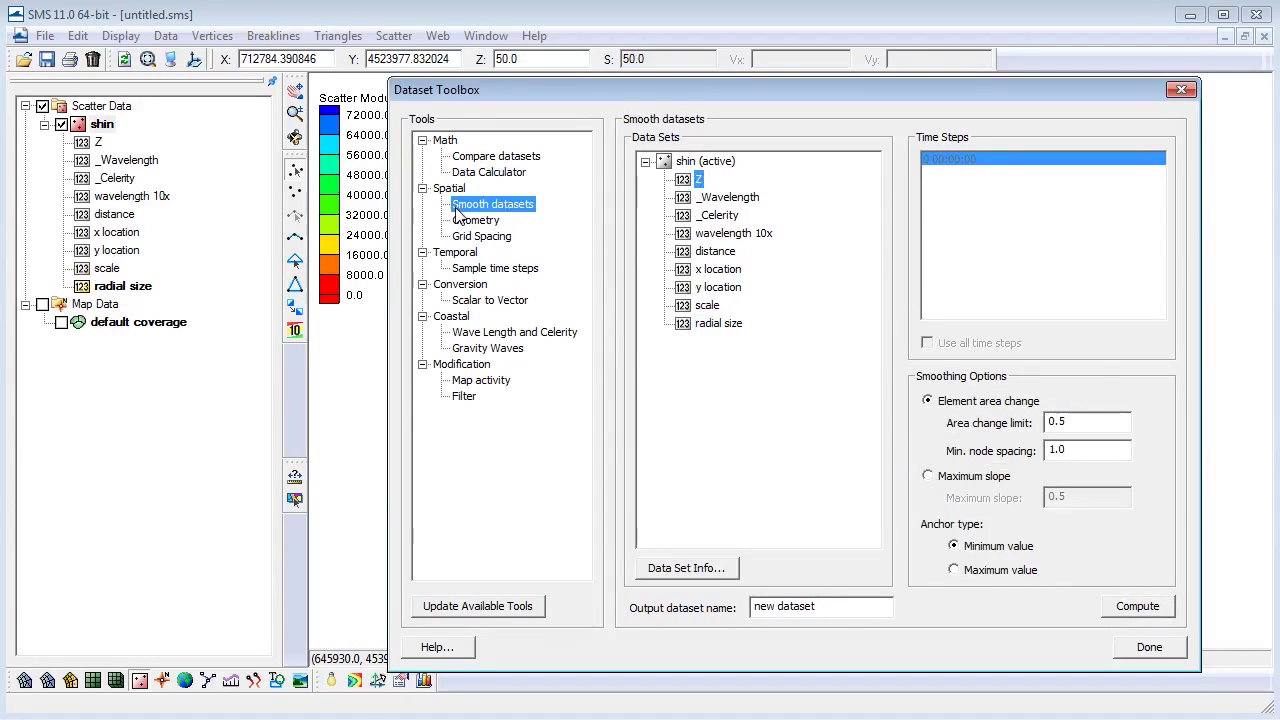
Step: Smooth radial size into a new 'radial size smoothed' dataset and close the toolbox
left_click(694, 326)
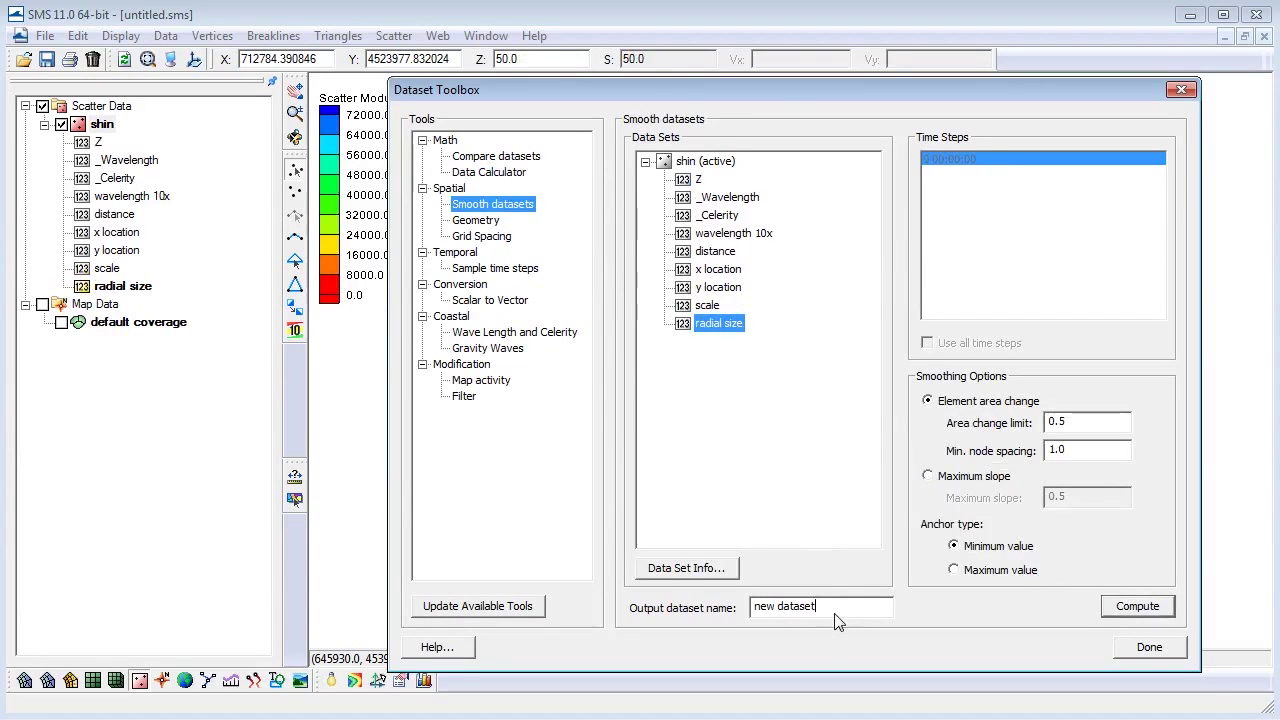
left_click_drag(838, 621, 696, 600)
type("radial size smoothe")
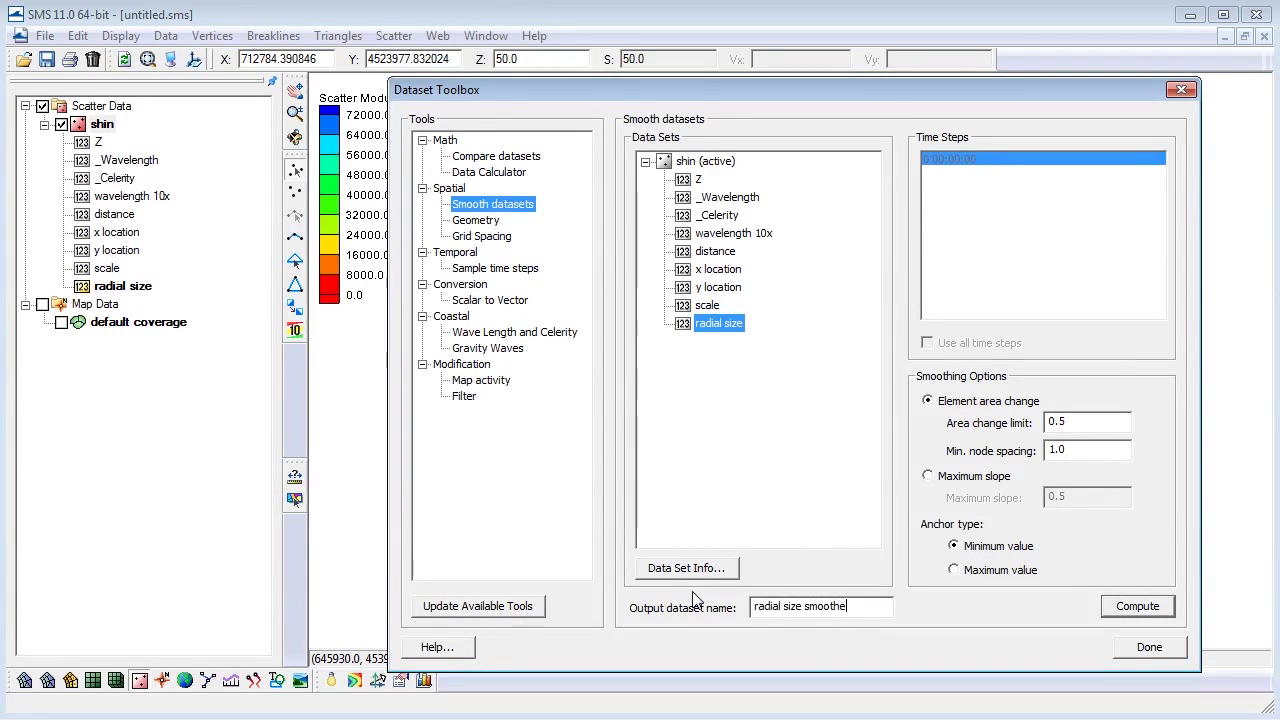
type("d")
left_click(1112, 611)
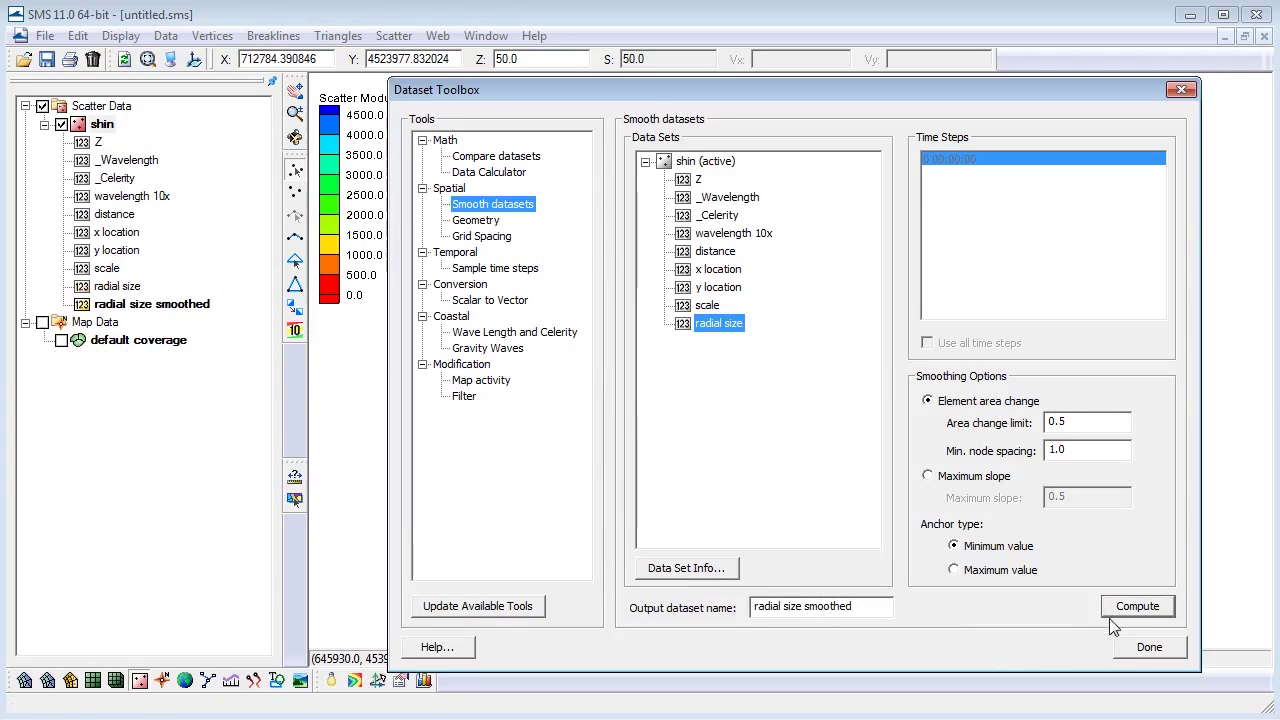
left_click(1128, 650)
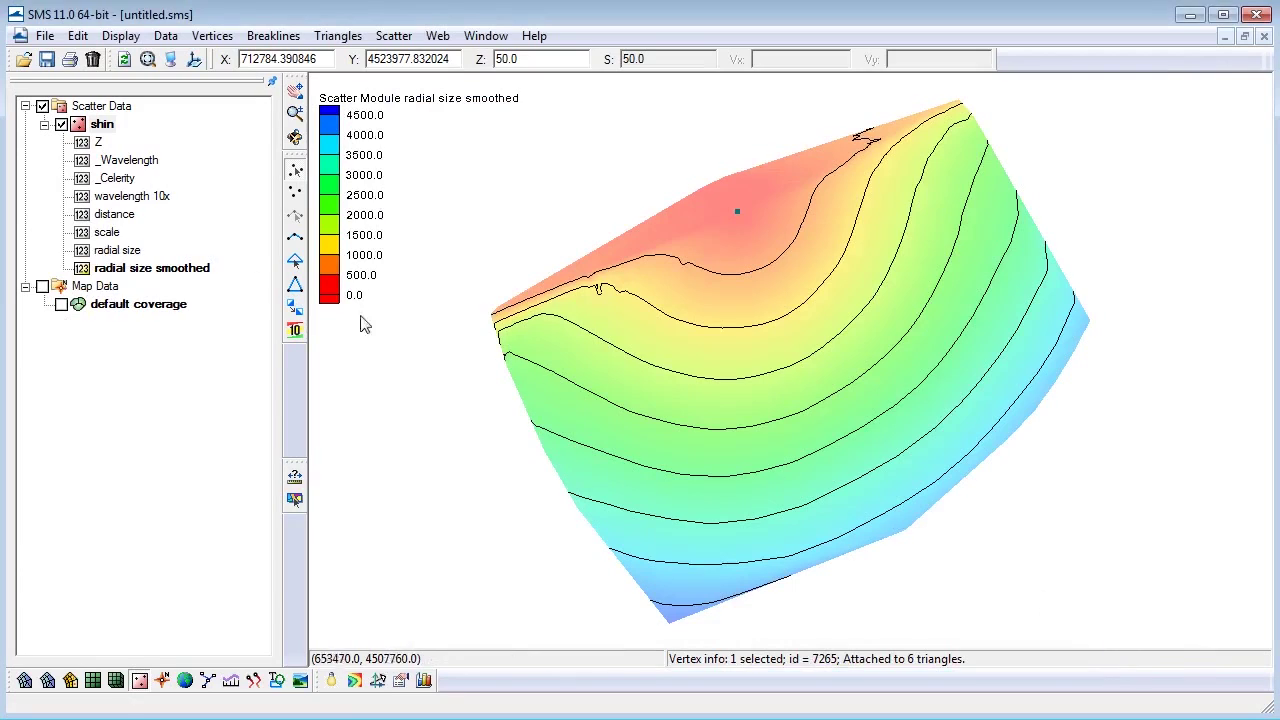
Step: Hide shin, activate the default coverage, build polygons, and open the bay polygon's properties
left_click(62, 306)
left_click(62, 126)
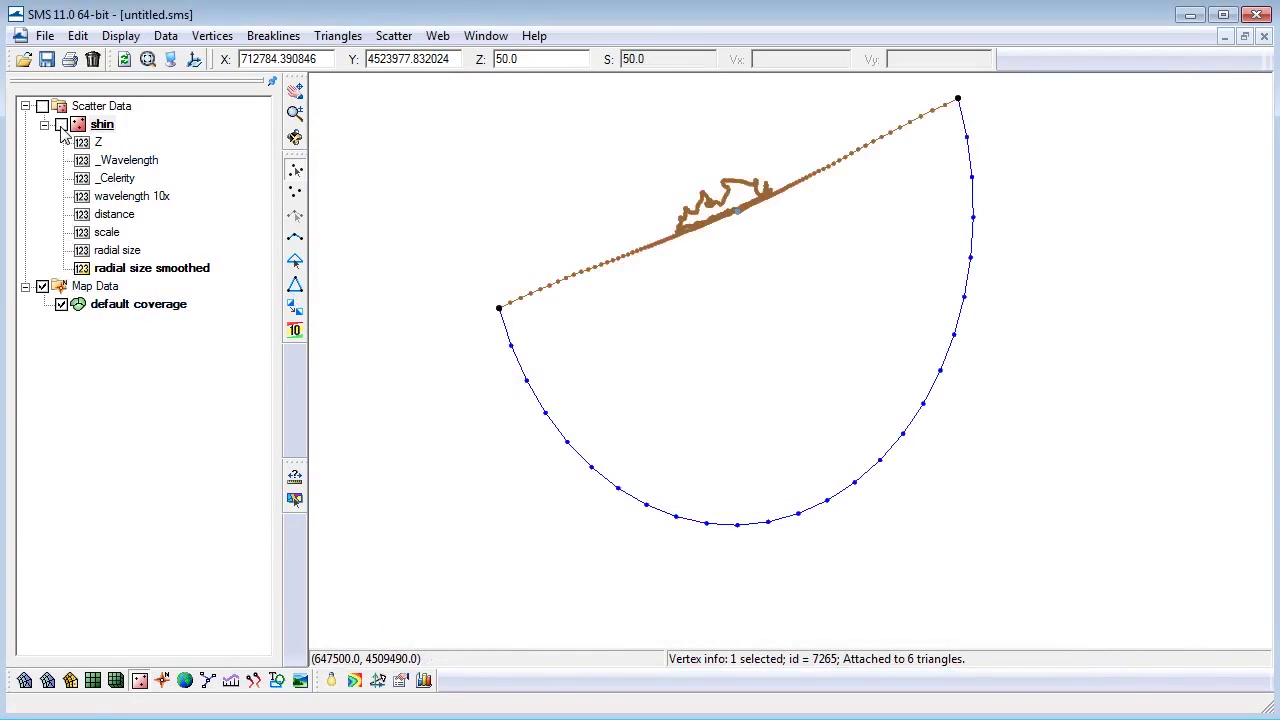
left_click(130, 306)
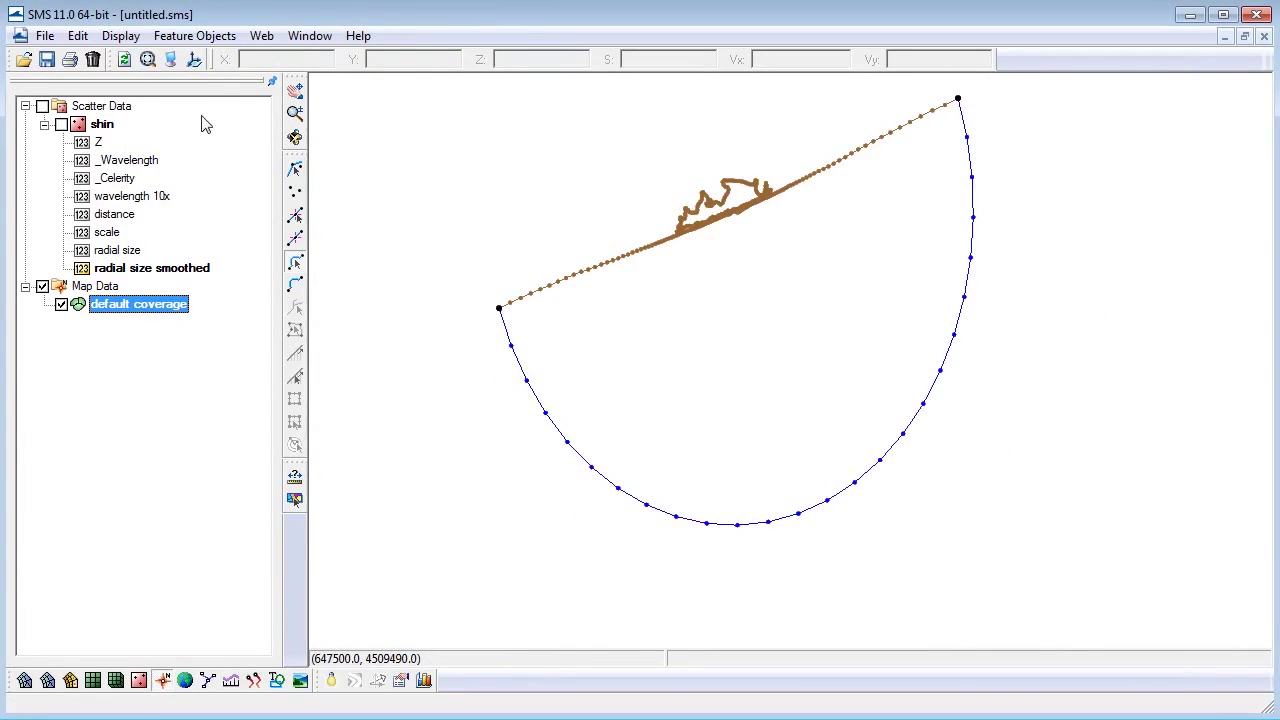
left_click(200, 38)
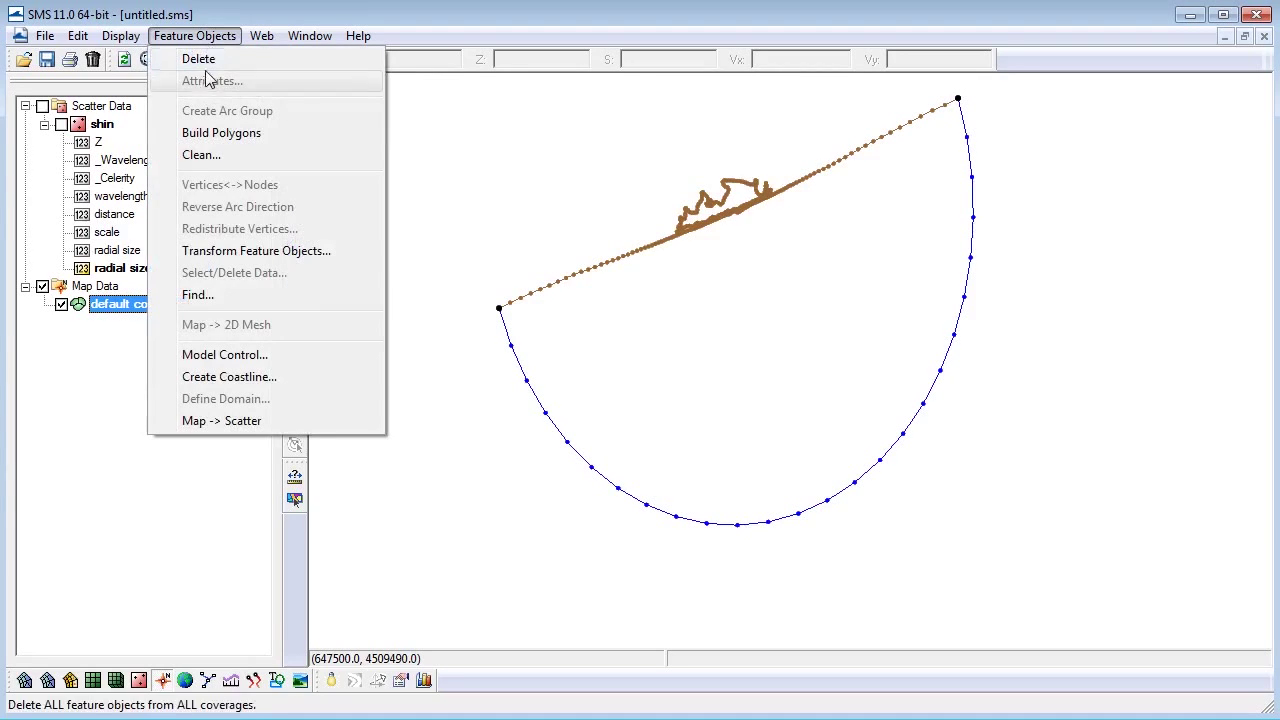
left_click(211, 142)
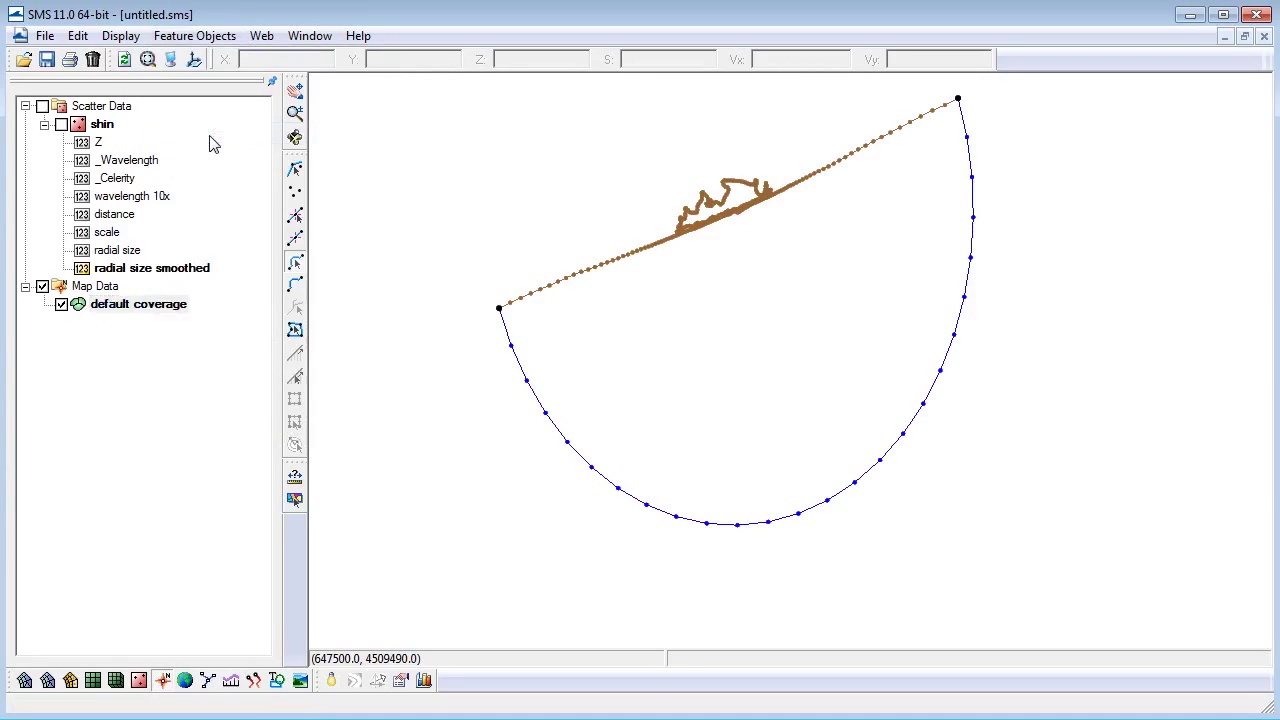
left_click(293, 336)
double_click(764, 357)
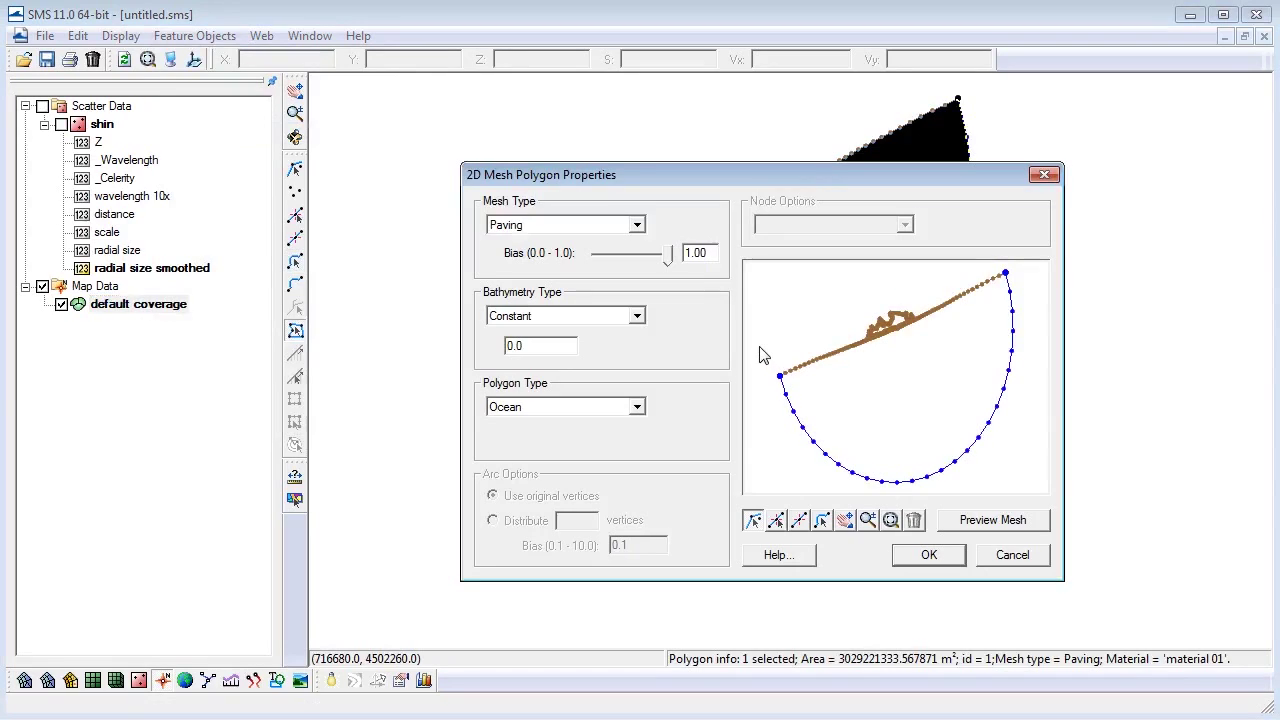
Step: Set the mesh type to Scalar Paving Density with Linear interpolation and extrapolation value 50
left_click(638, 226)
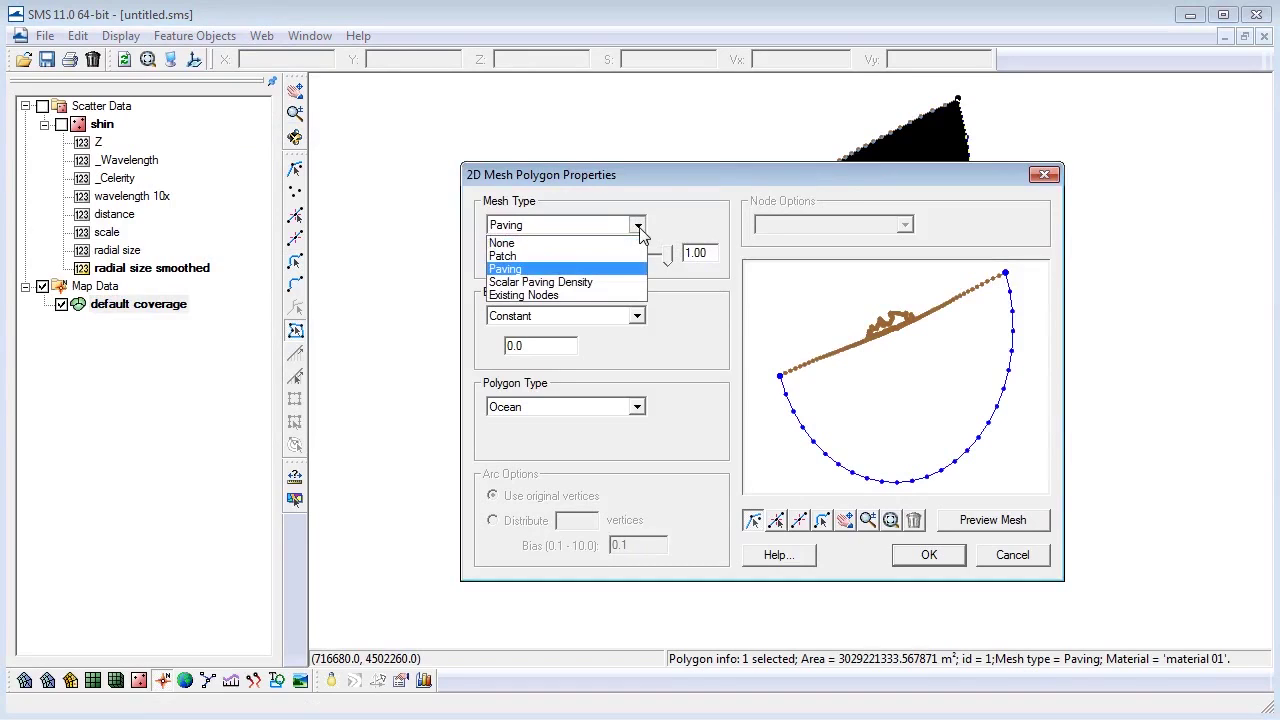
left_click(637, 283)
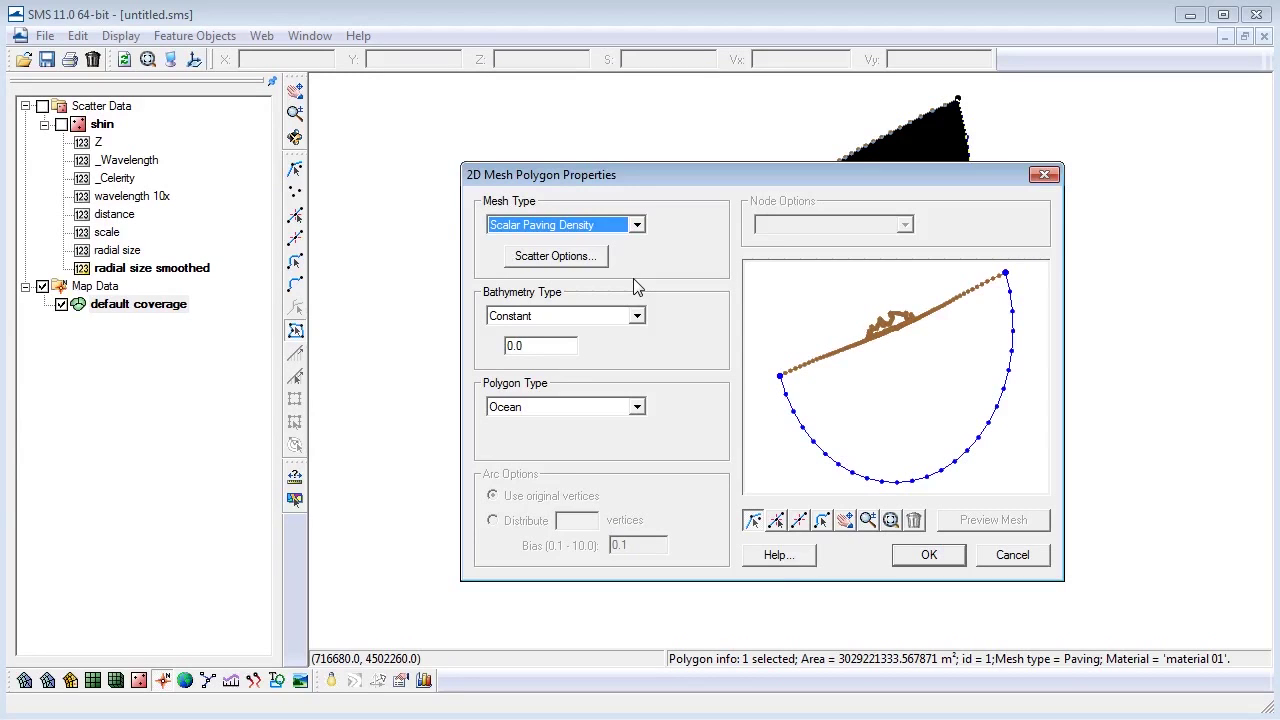
left_click(601, 256)
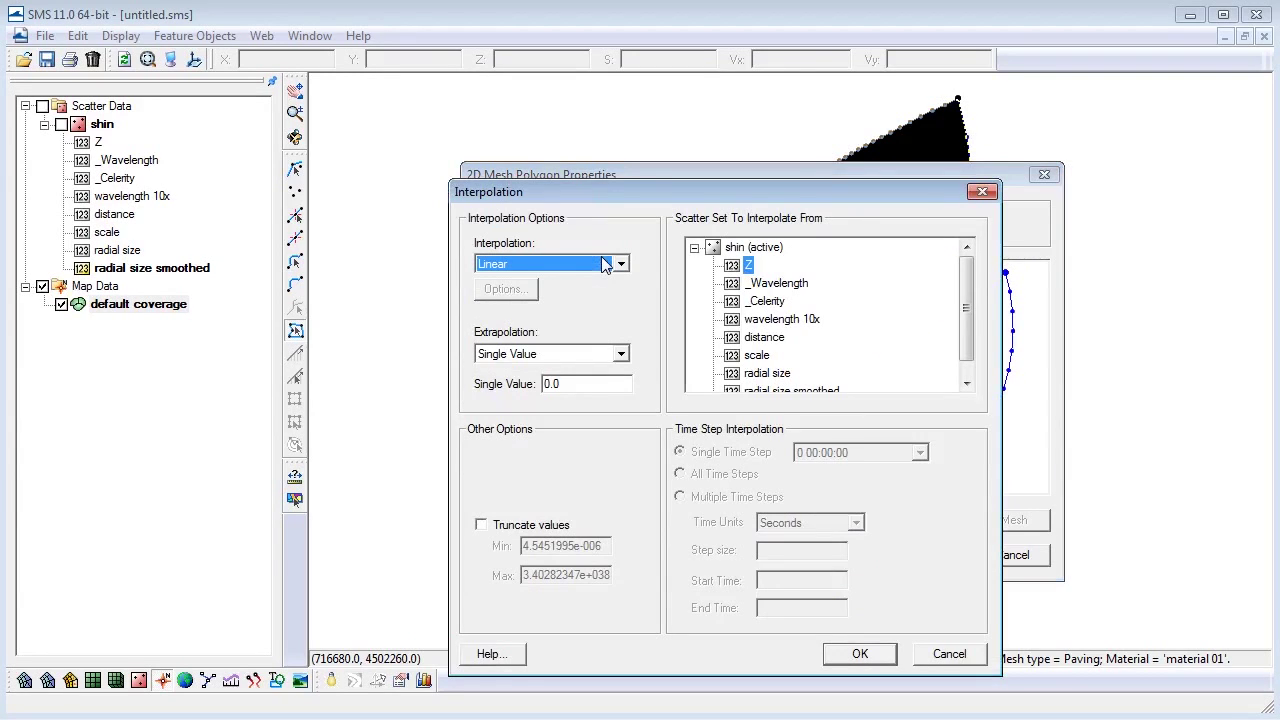
left_click(602, 260)
left_click(610, 277)
left_click(590, 385)
type("50")
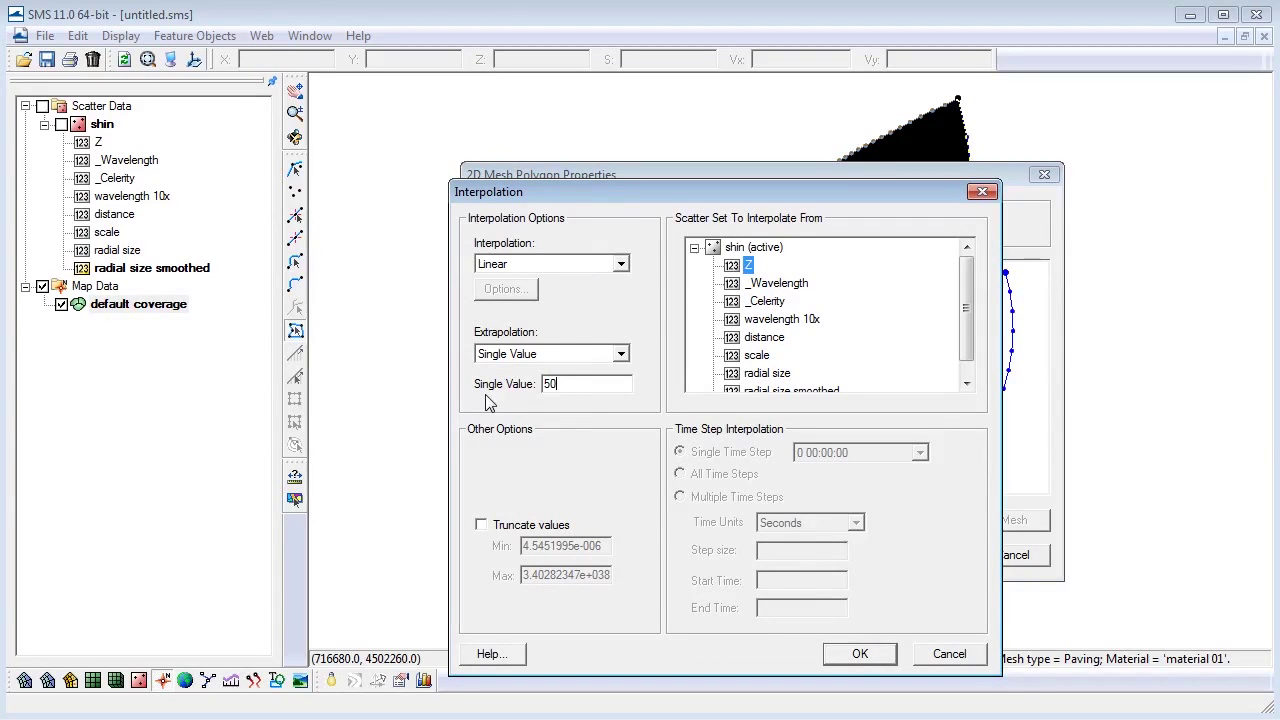
Step: Truncate size values to 50–5000 and use radial size smoothed as the size source
left_click(482, 525)
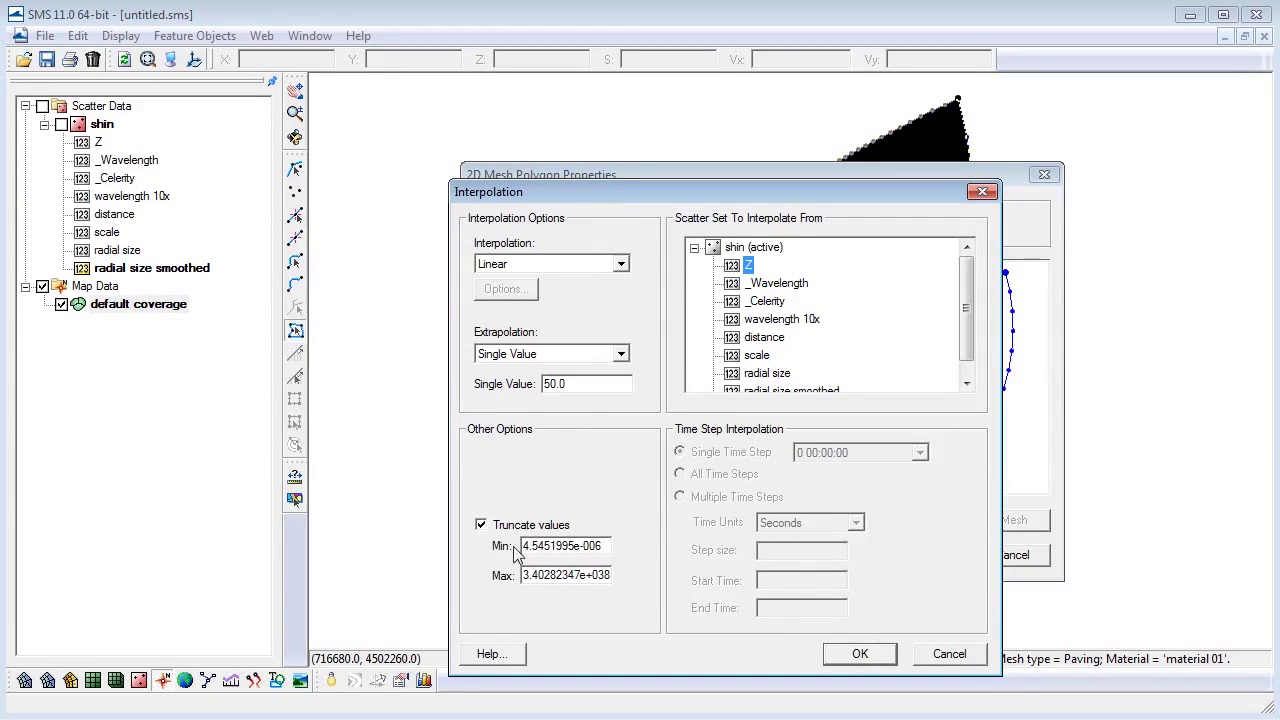
left_click_drag(517, 547, 641, 554)
type("50")
key("Tab")
type("500")
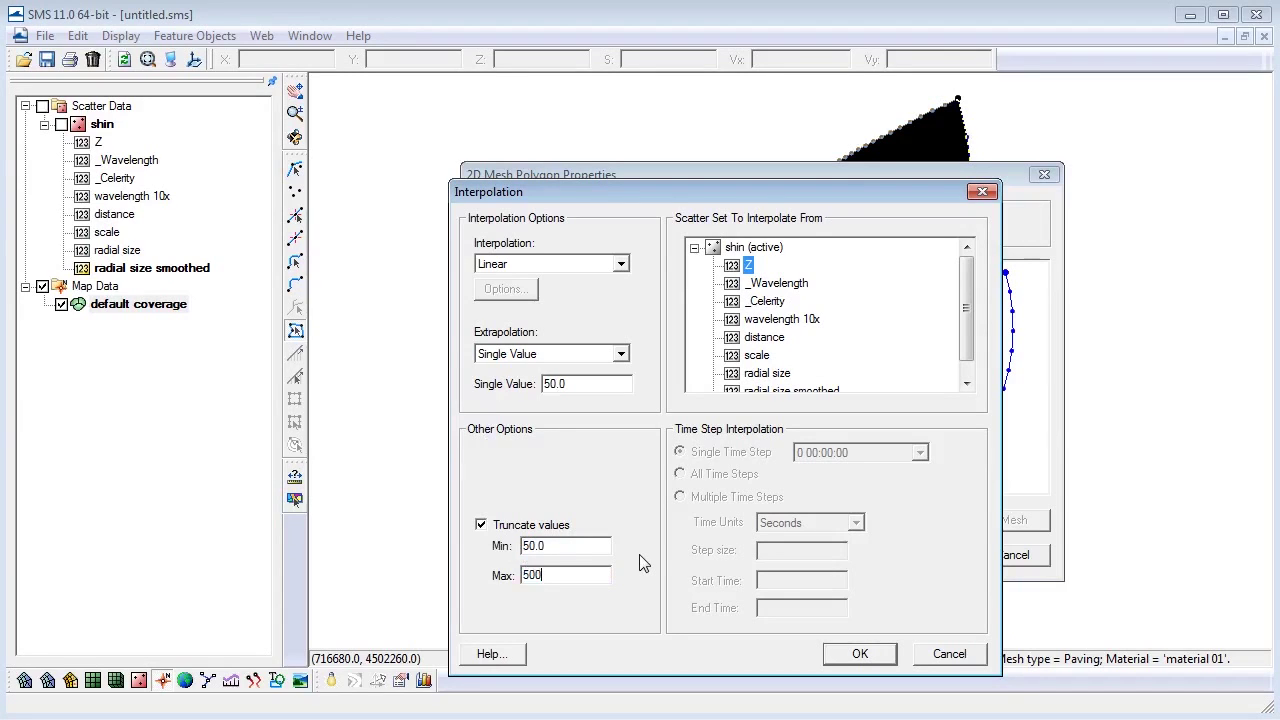
type("0")
left_click_drag(967, 286, 966, 314)
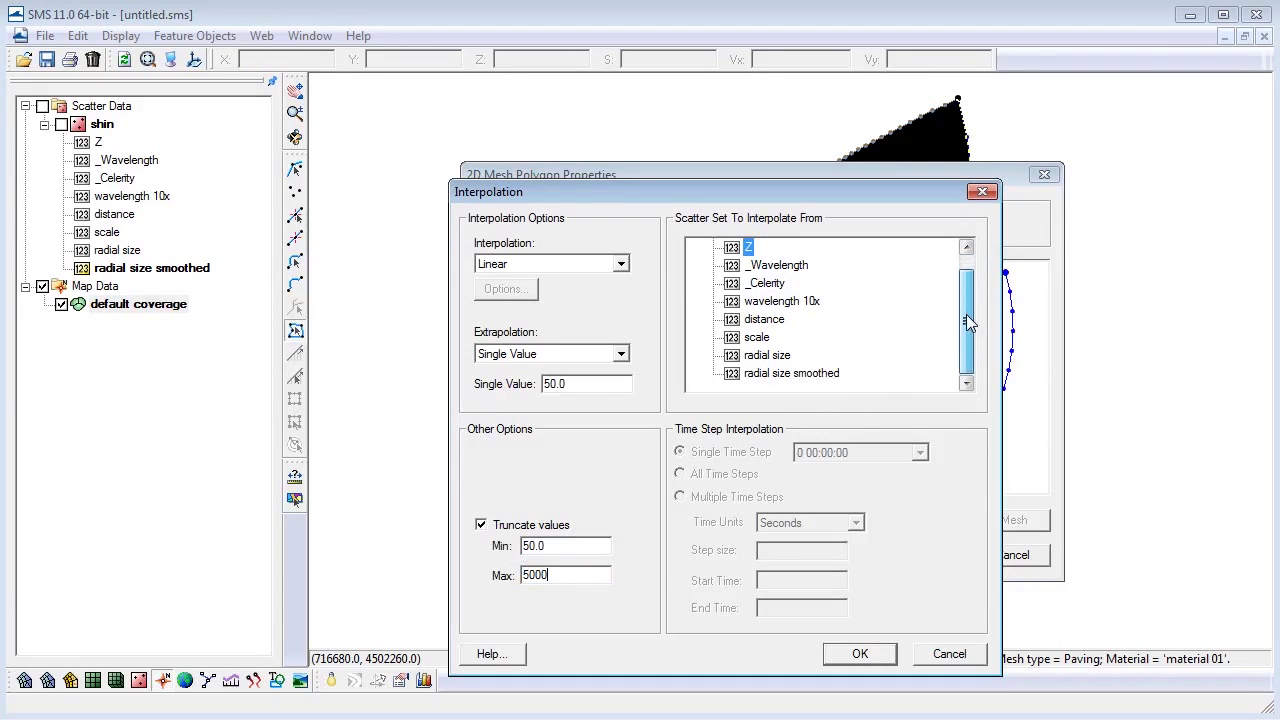
left_click(810, 375)
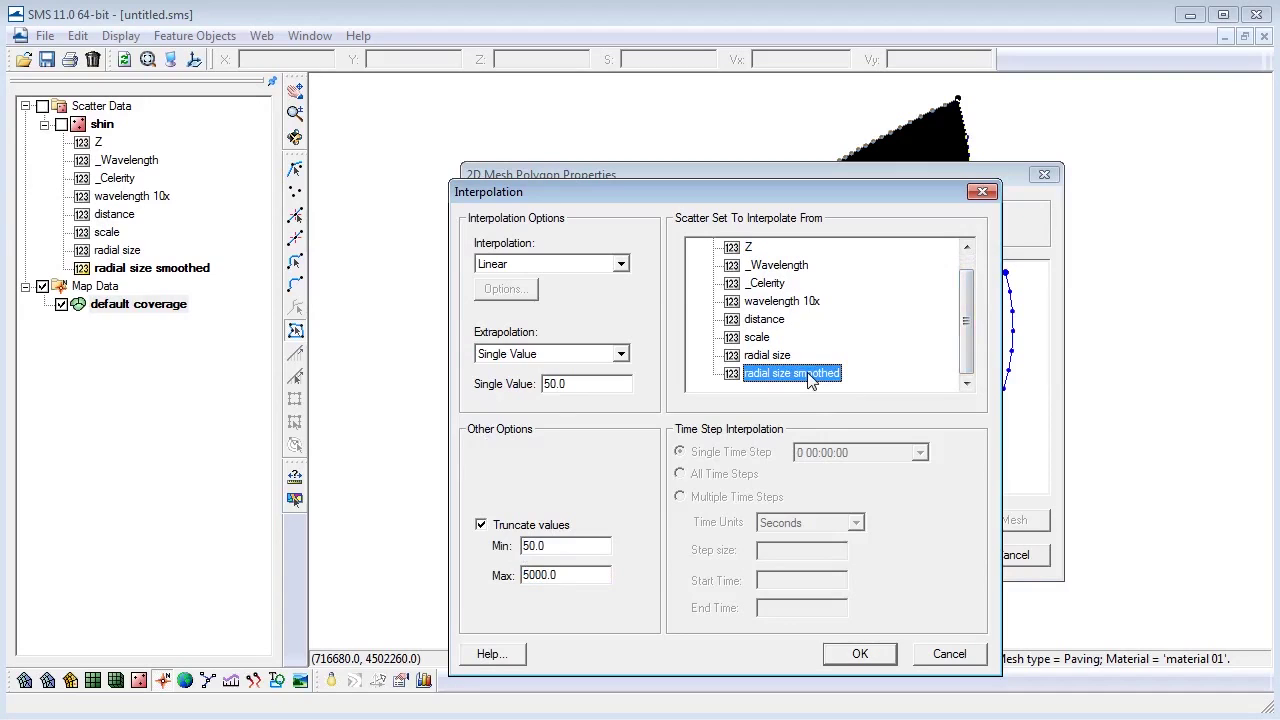
left_click(860, 655)
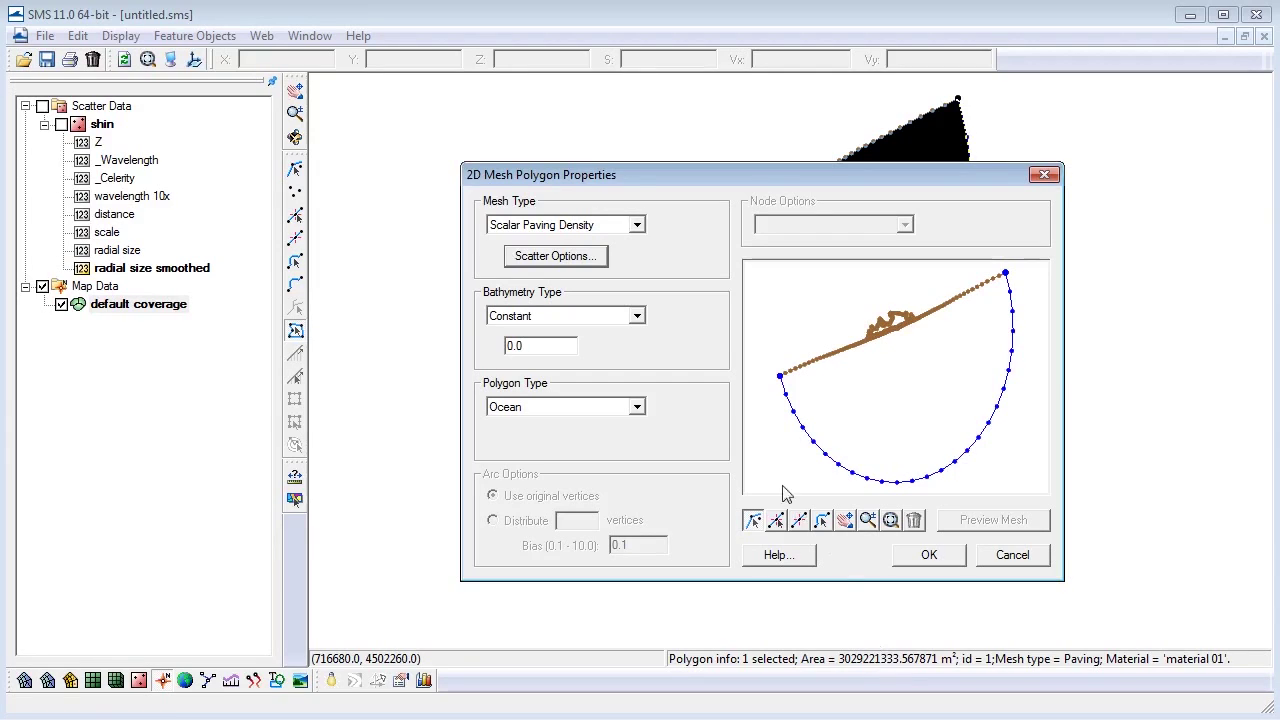
Step: Take bathymetry linearly from the scatter set Z values, keep polygon type Ocean, and apply
left_click(642, 316)
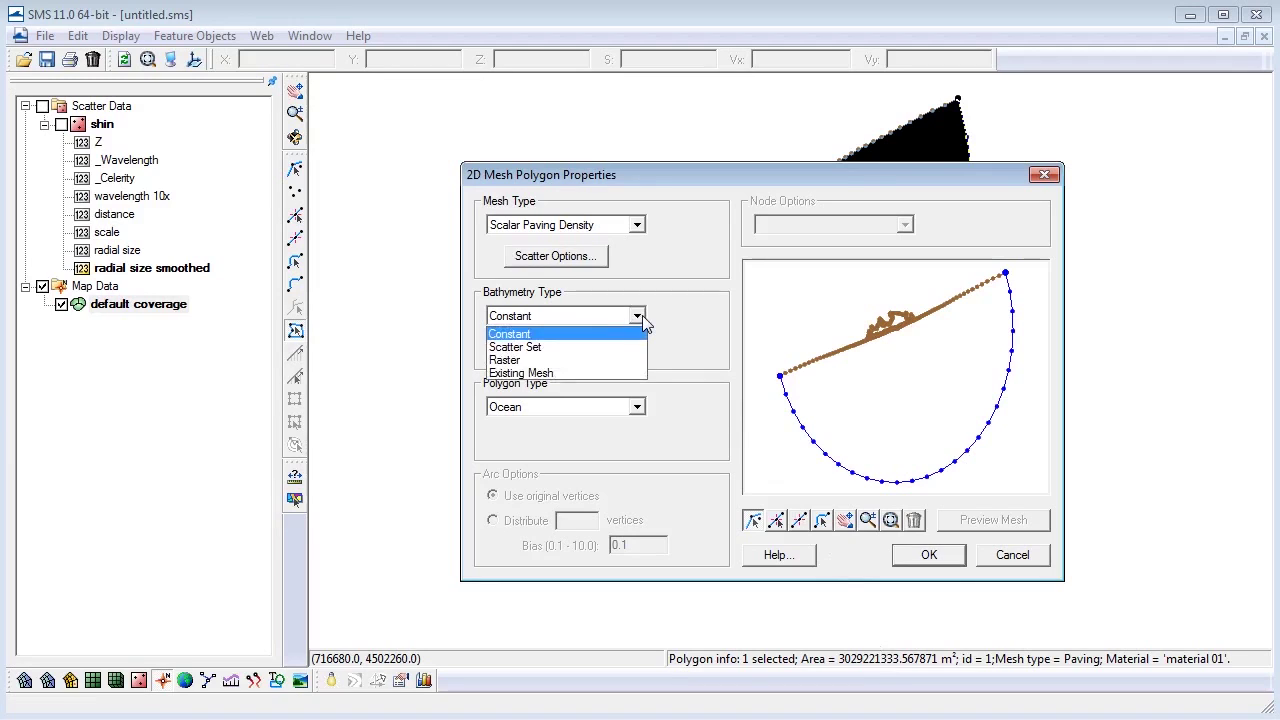
left_click(634, 347)
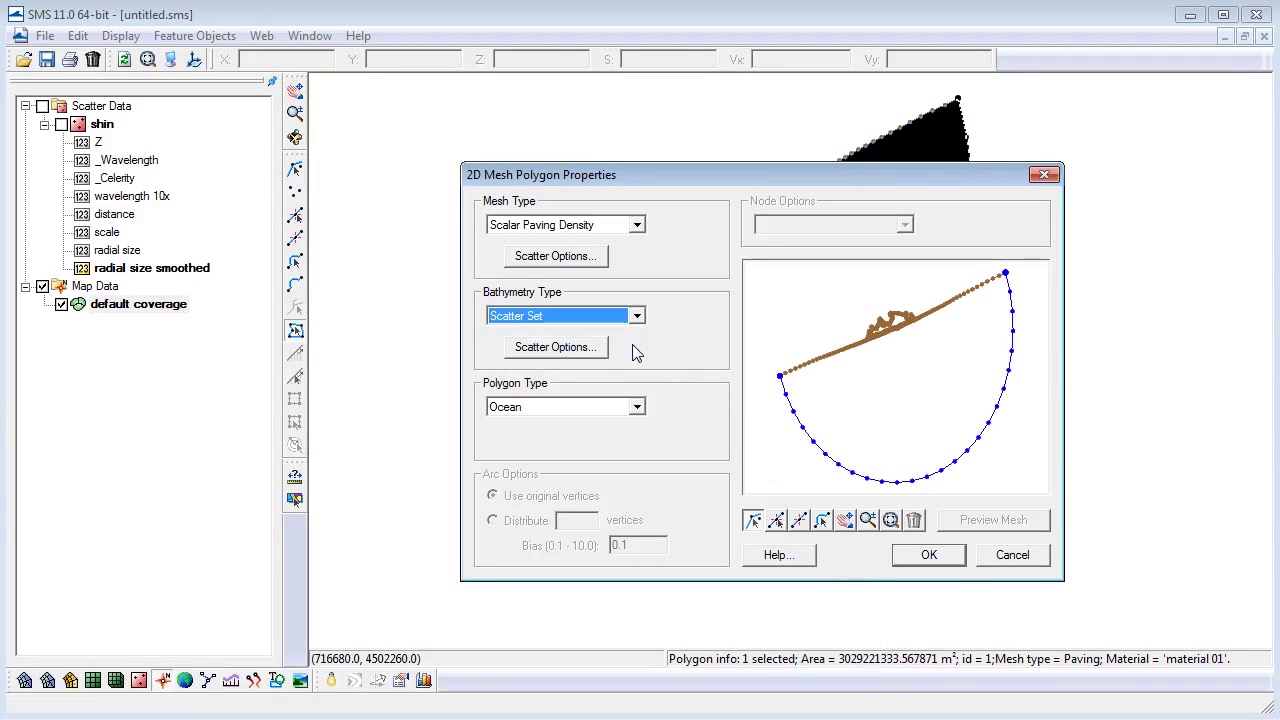
left_click(605, 350)
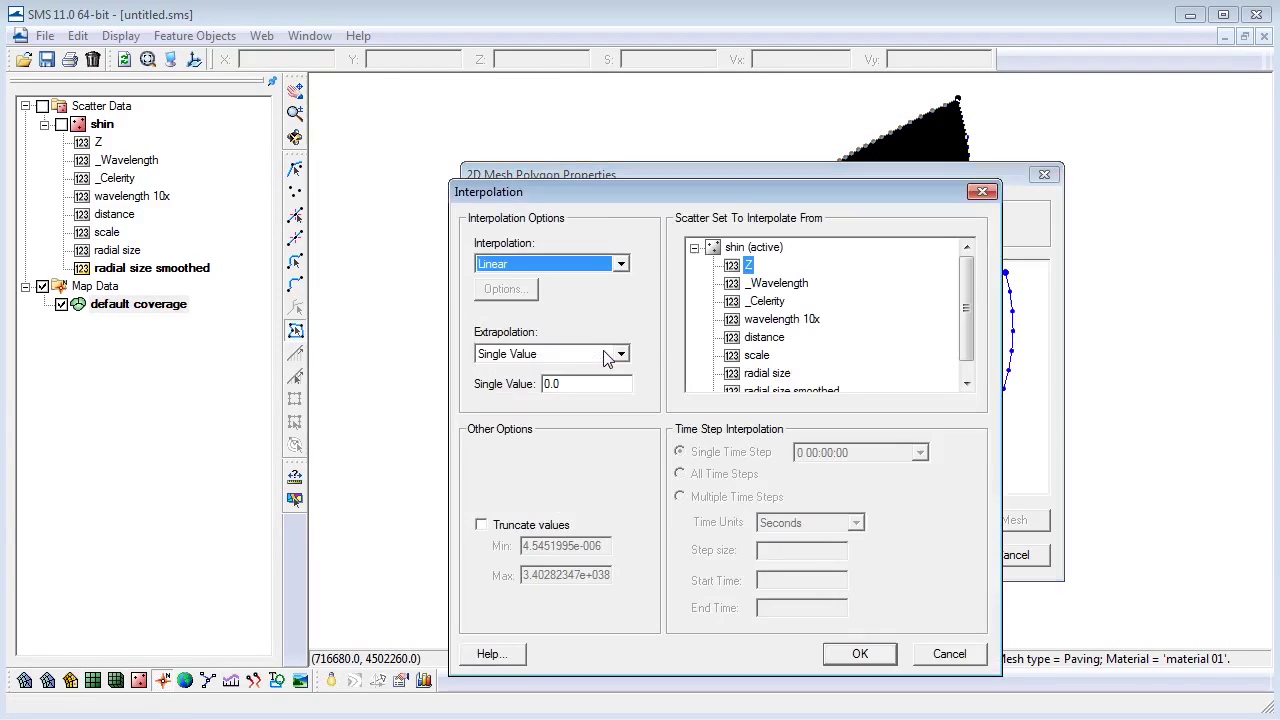
left_click(621, 264)
left_click(611, 283)
left_click(585, 390)
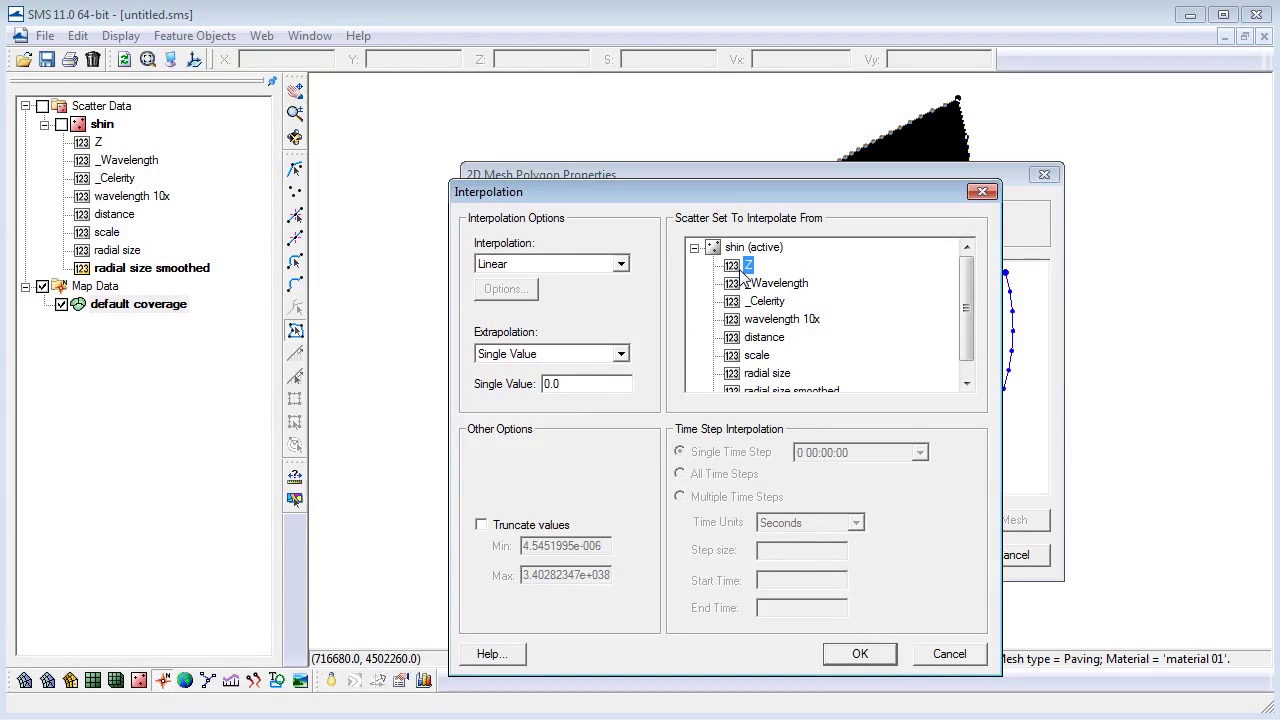
left_click(855, 654)
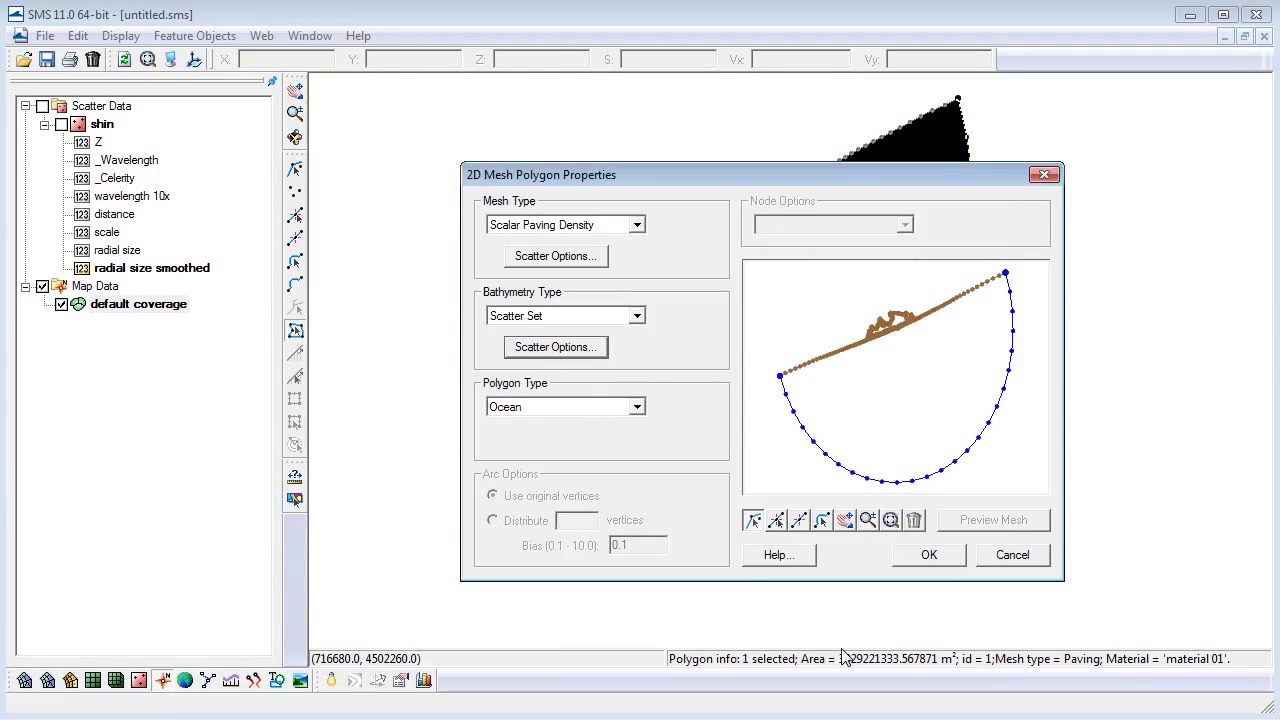
left_click(640, 408)
left_click(630, 438)
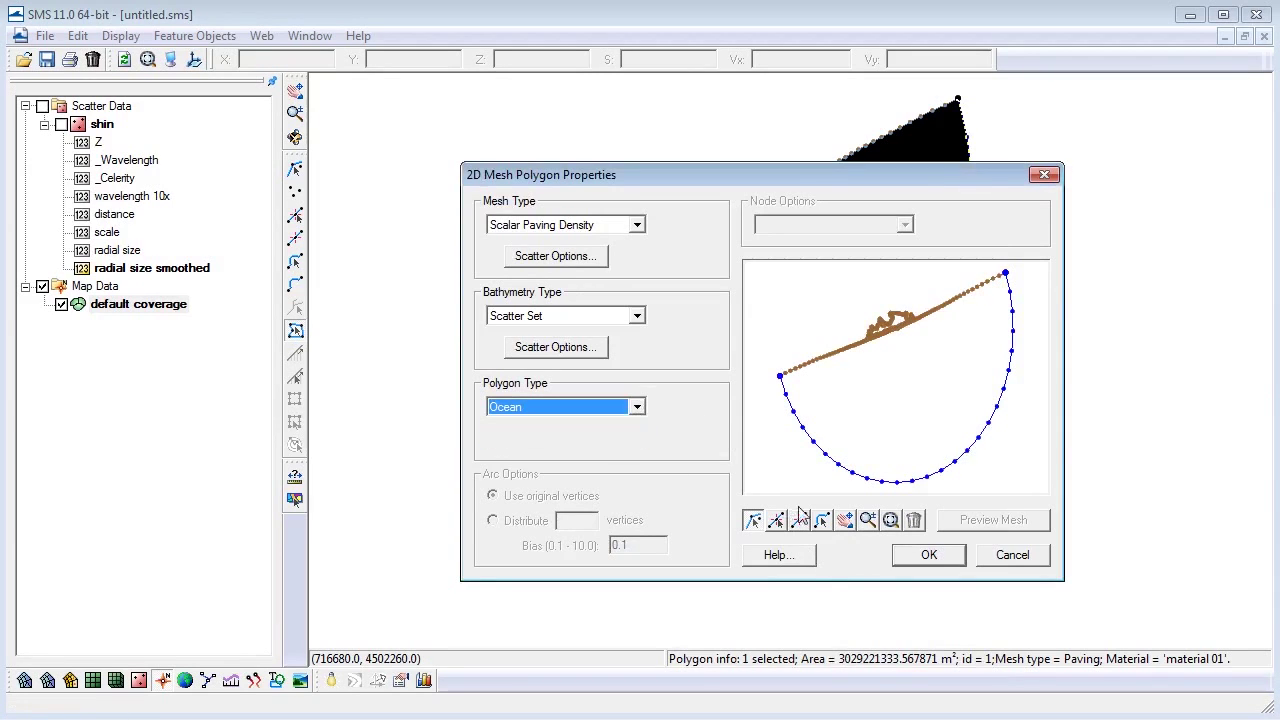
left_click(910, 562)
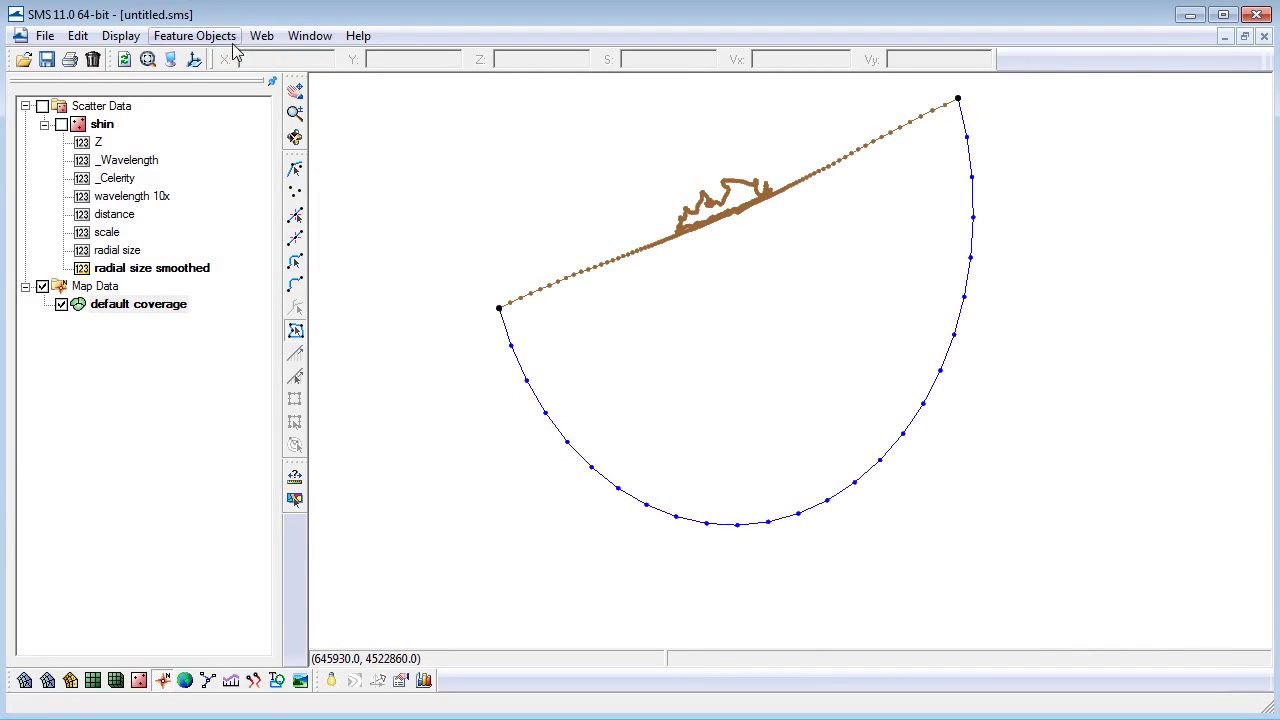
Step: Generate the 2D mesh from the map coverage, dismiss the extrapolation notice, and view the inlet
left_click(196, 36)
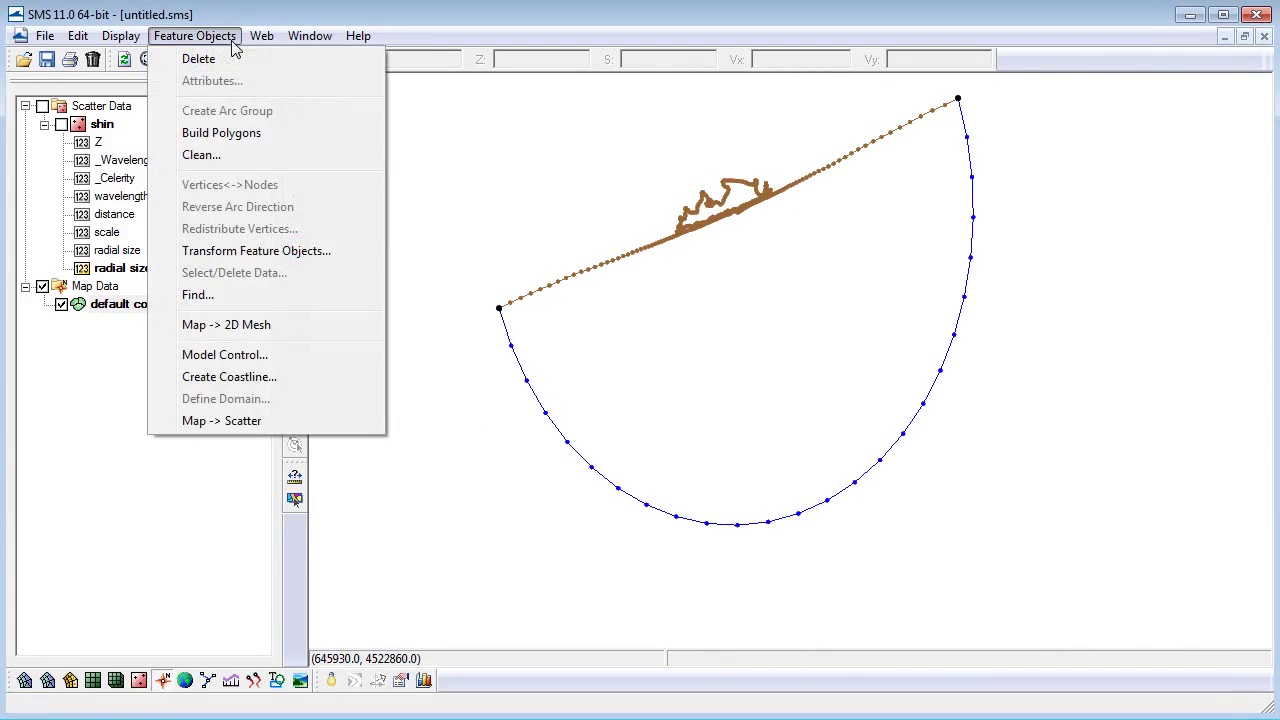
left_click(295, 334)
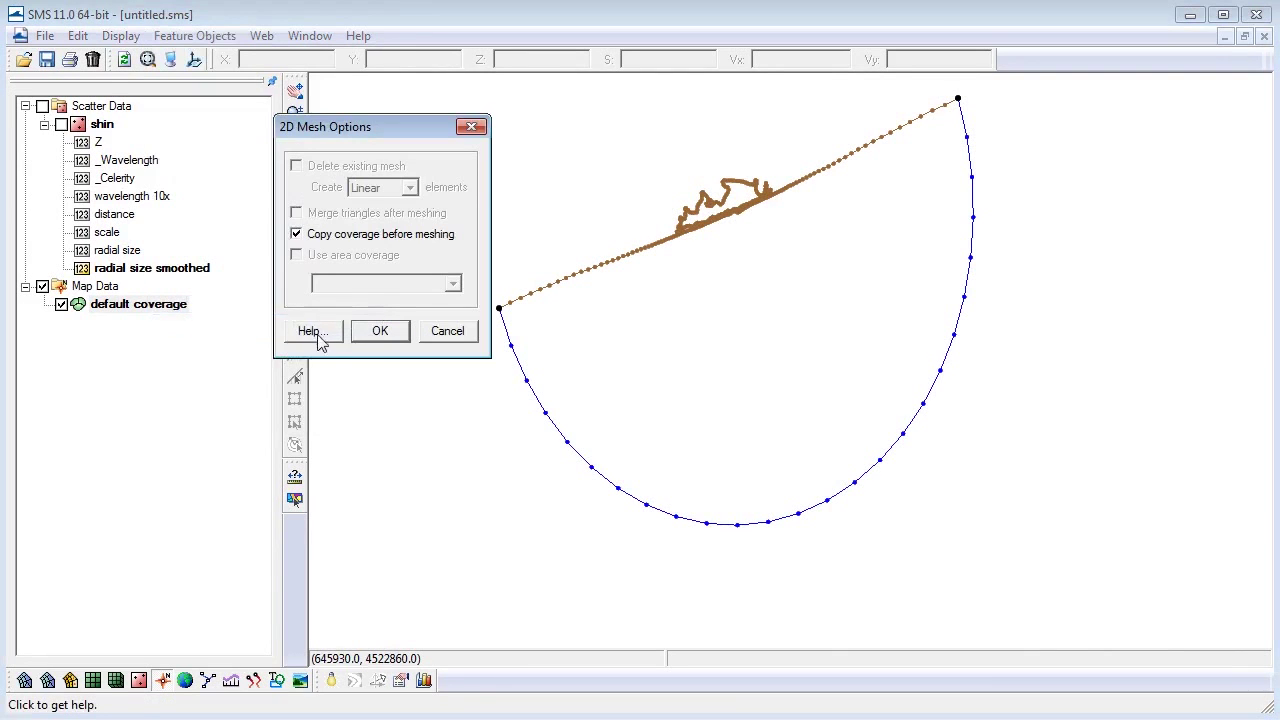
left_click(376, 336)
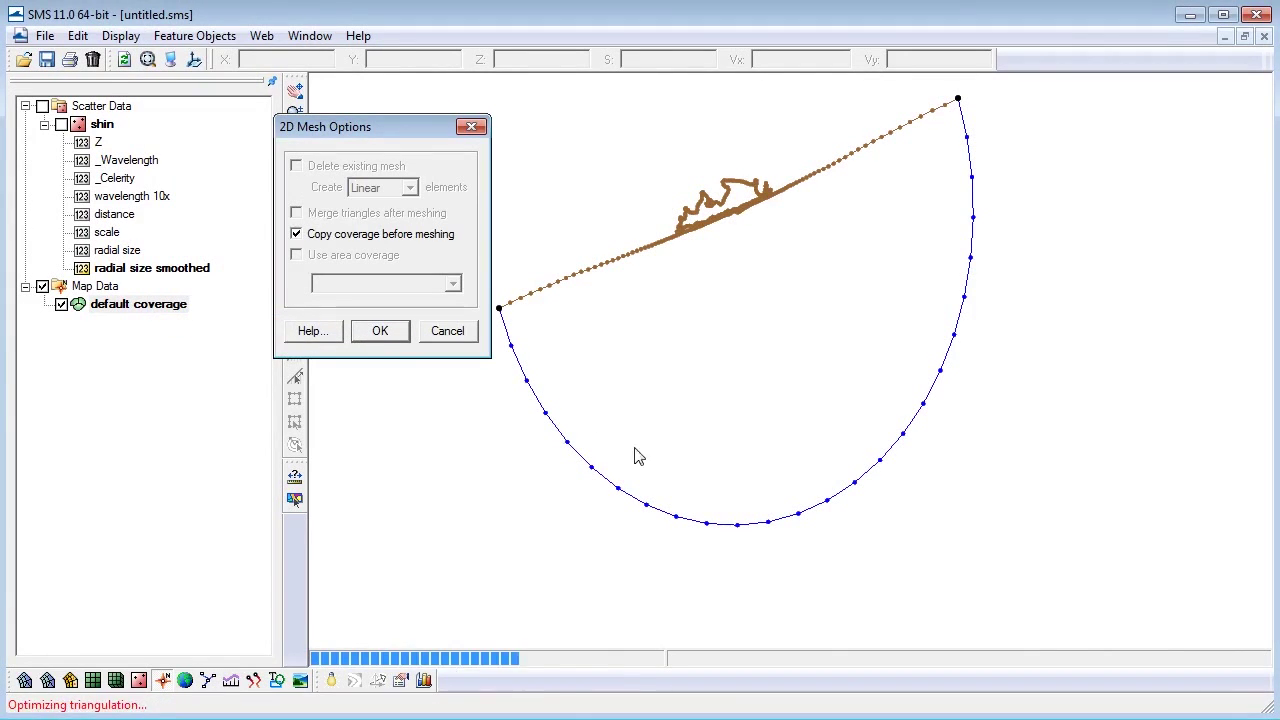
left_click(870, 493)
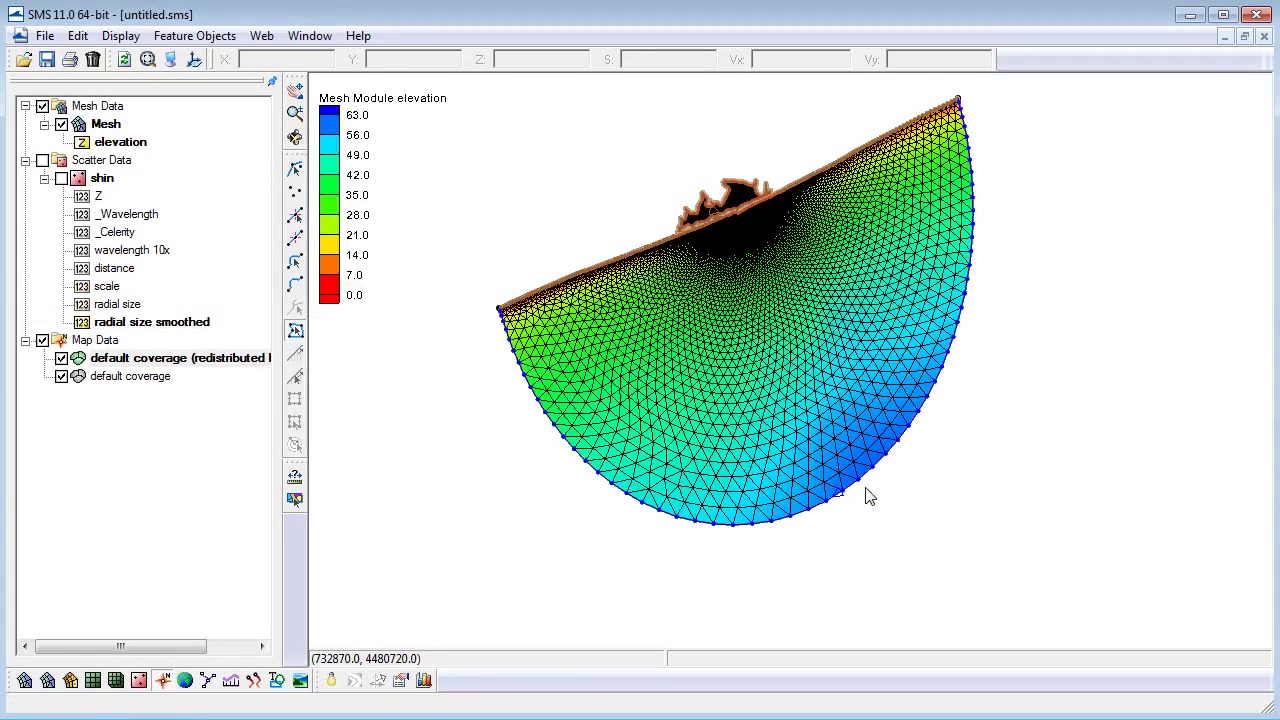
left_click(148, 60)
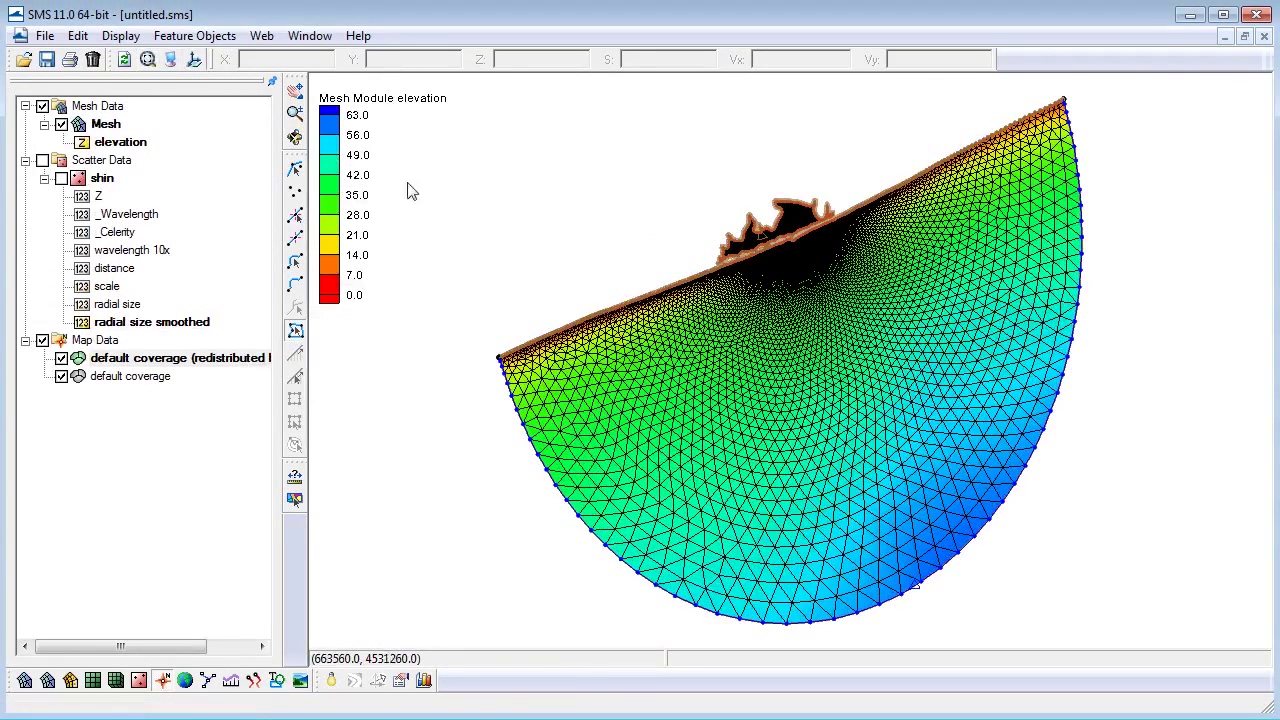
scroll(798, 304, "up", 2)
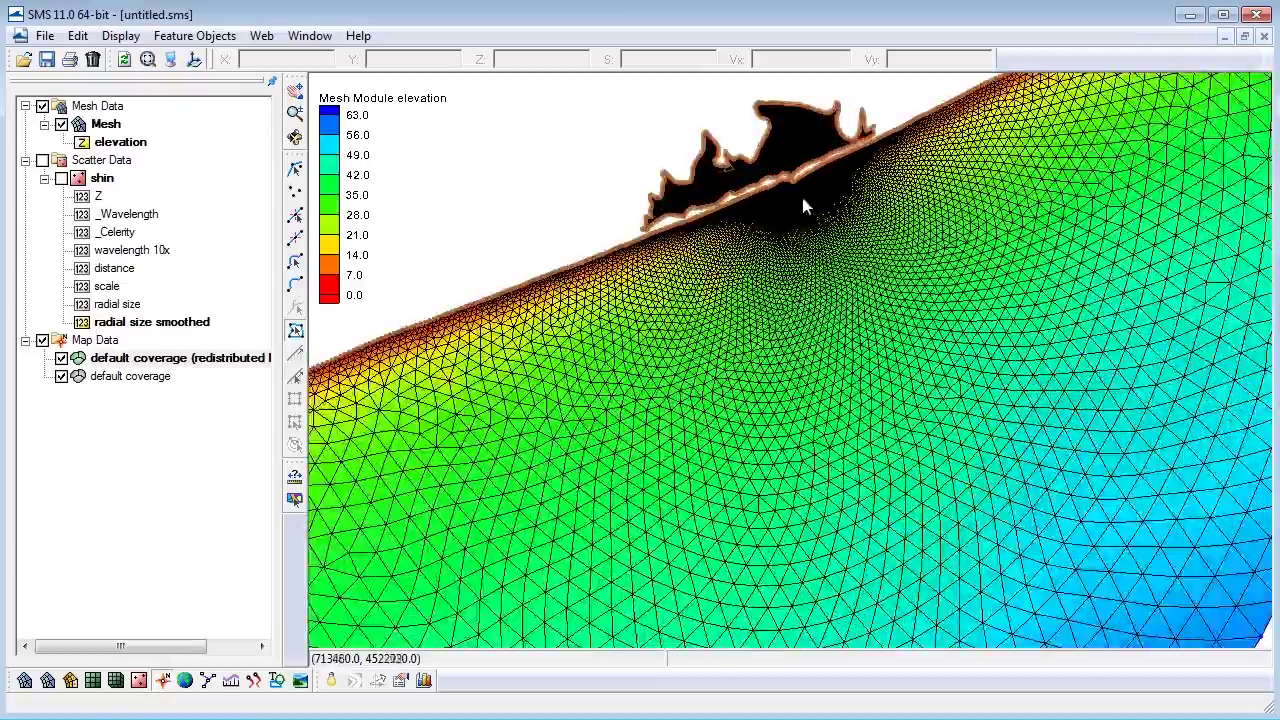
scroll(802, 490, "up", 4)
scroll(802, 486, "down", 6)
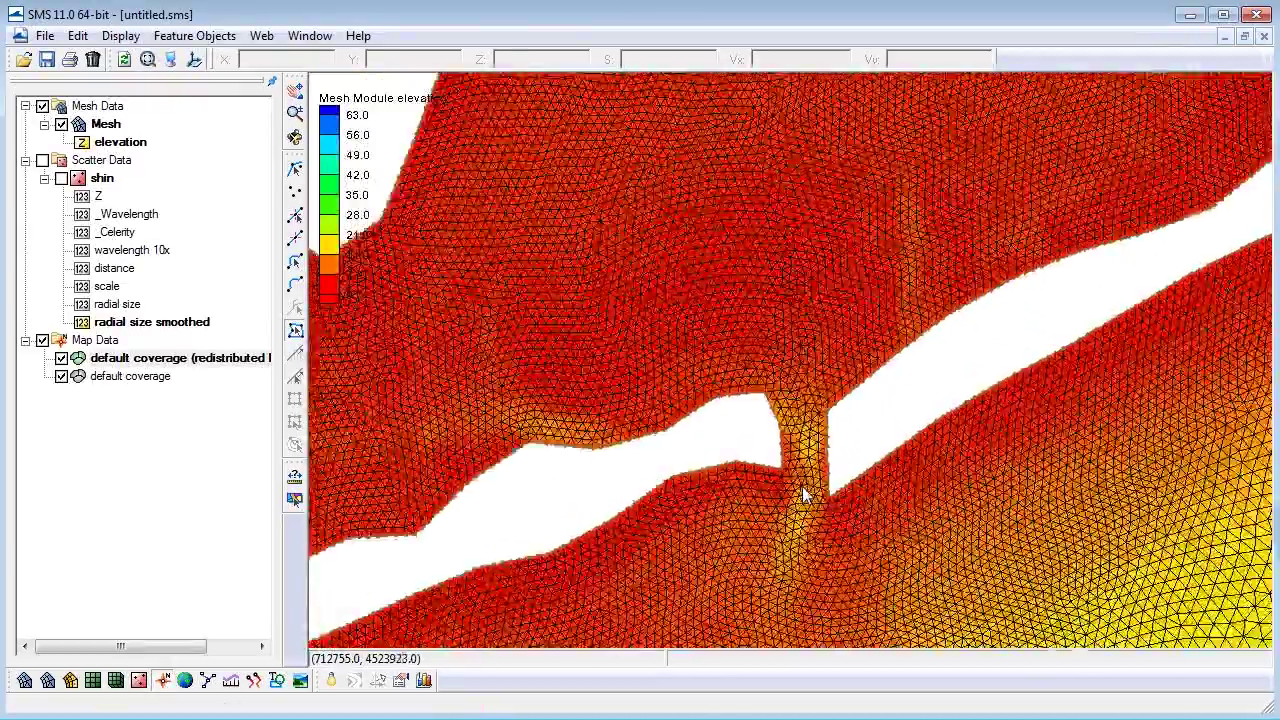